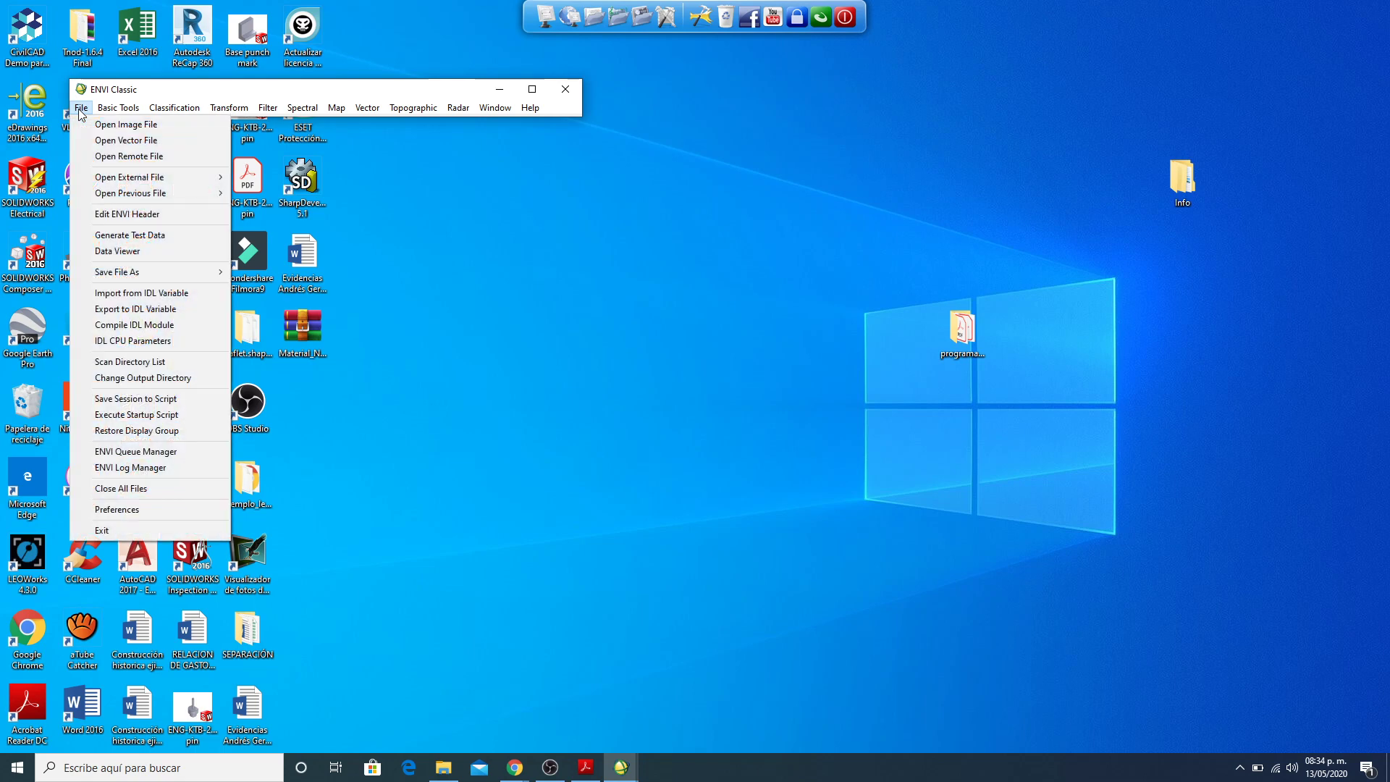
Step: Open the image file TEMPERATURA_B10_C from the 2019-2020-II\FDT\P3 folder on the easystore (D:) drive
click(147, 130)
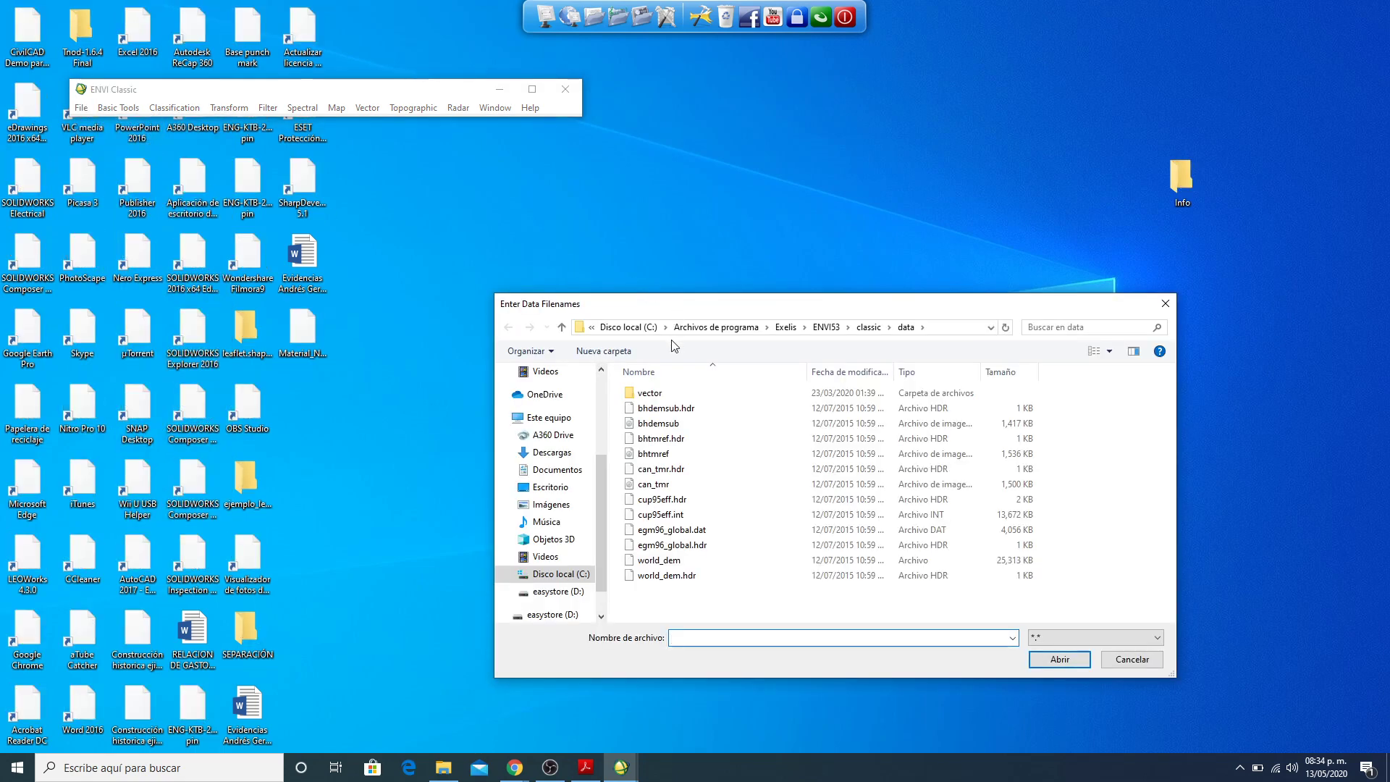
click(557, 592)
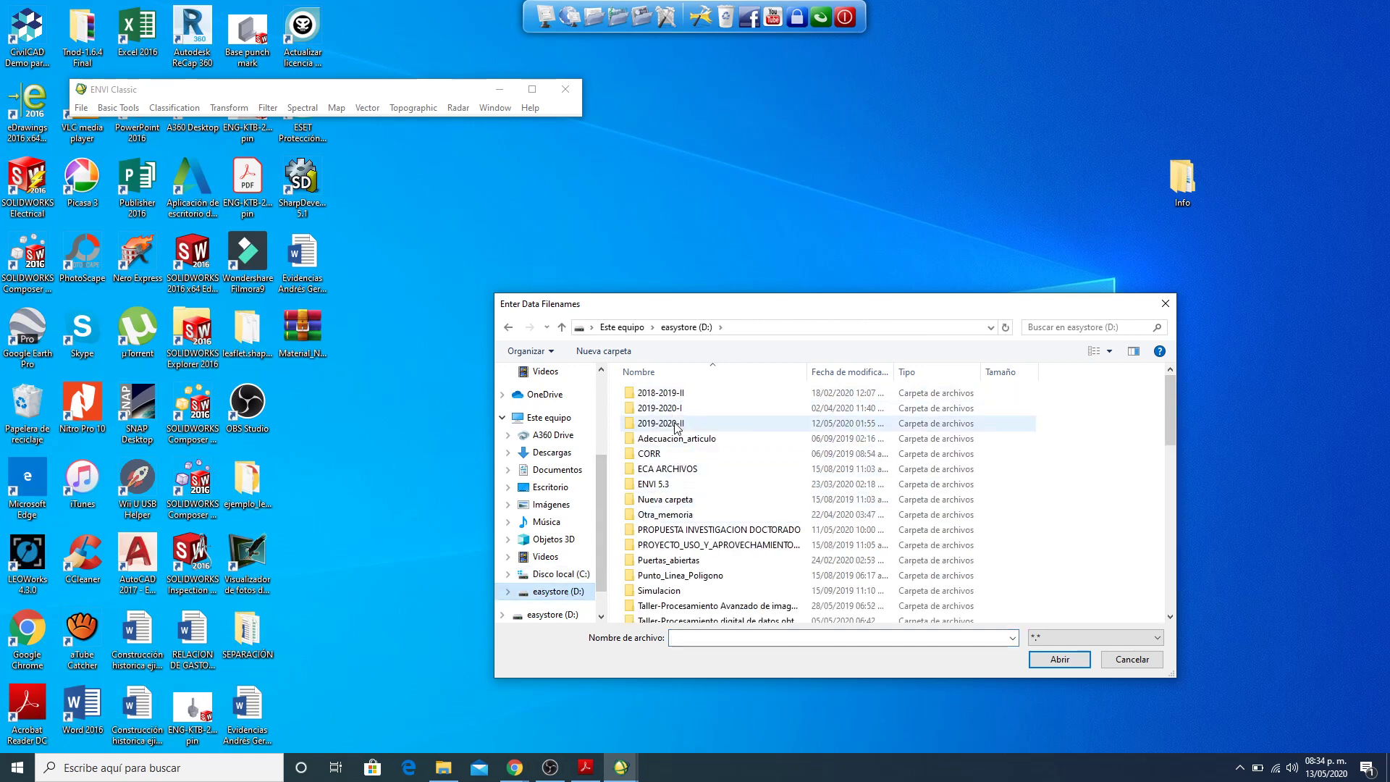
double_click(676, 425)
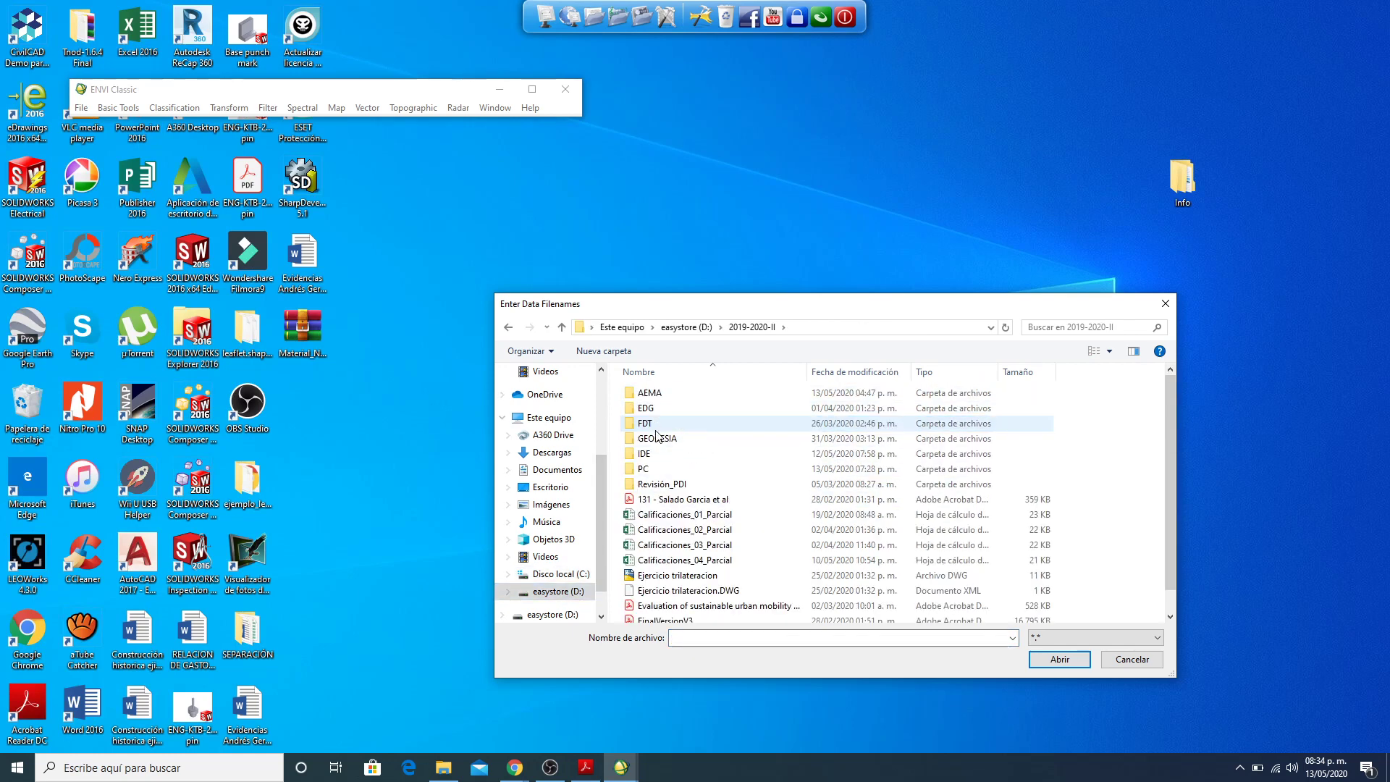
double_click(650, 426)
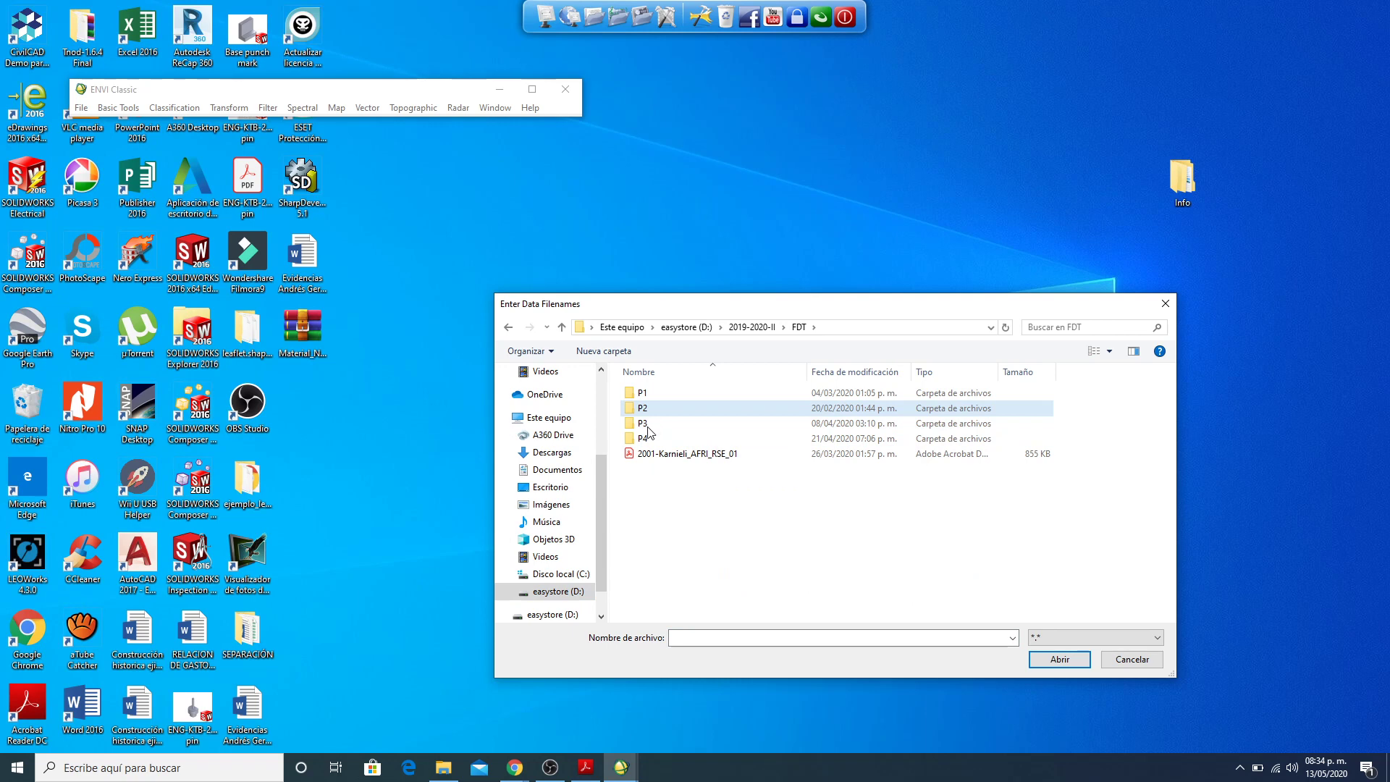
click(649, 427)
double_click(649, 427)
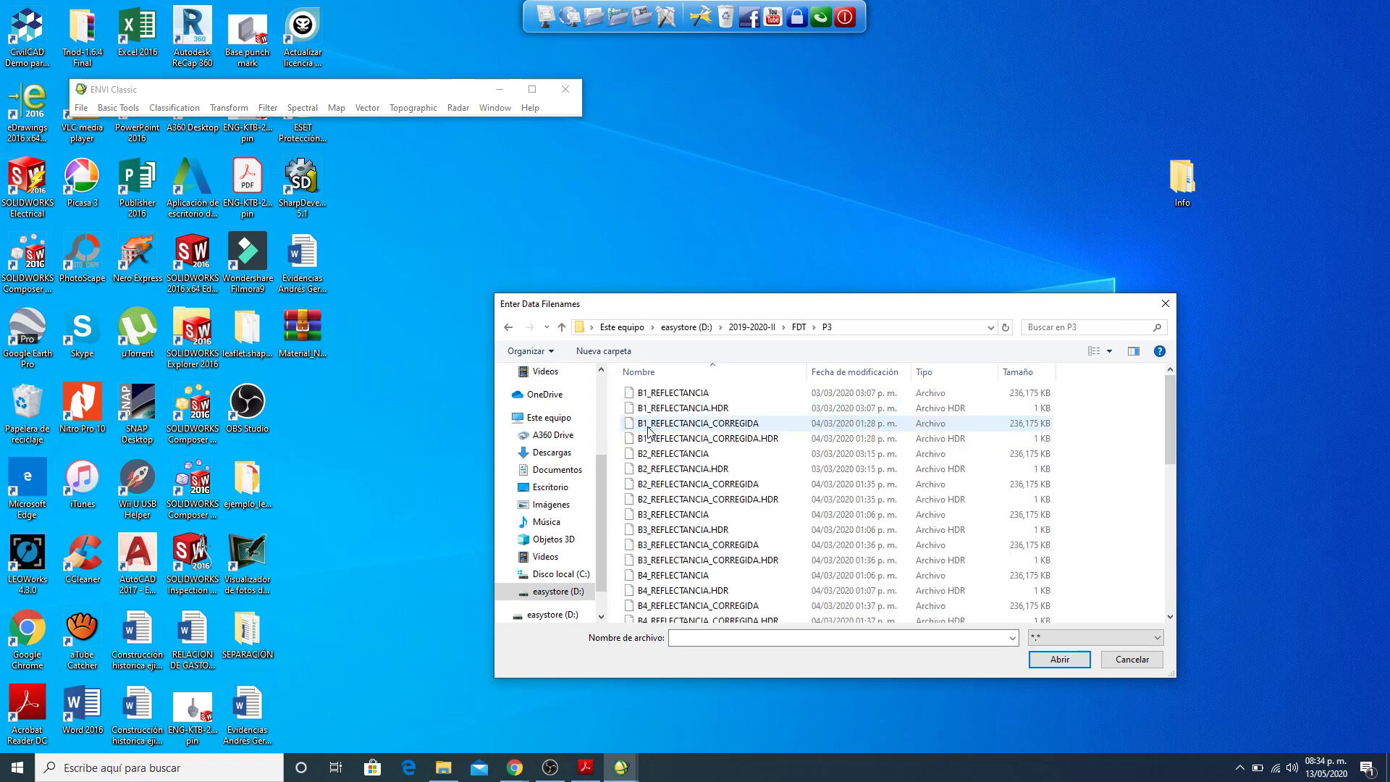
scroll(699, 445, down, 3)
scroll(700, 445, down, 6)
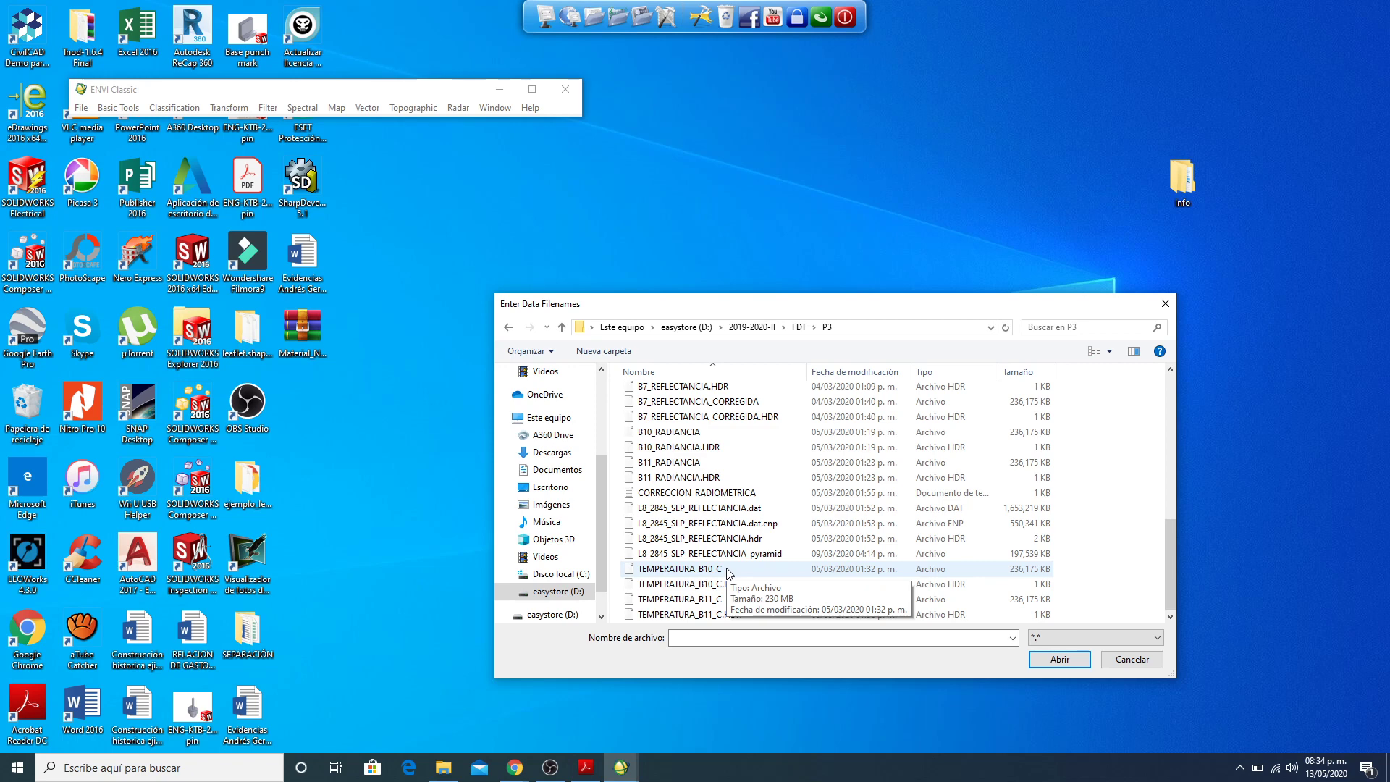
click(727, 569)
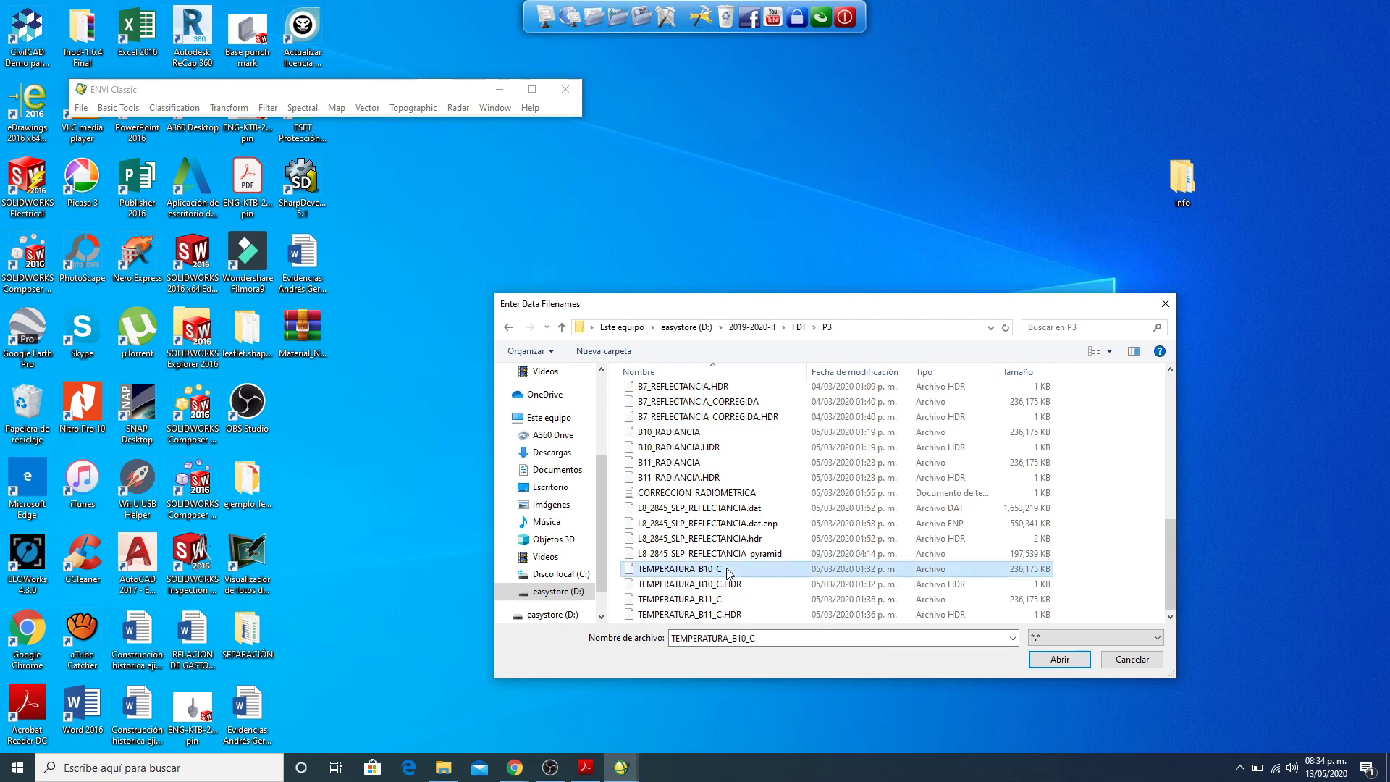
click(1069, 660)
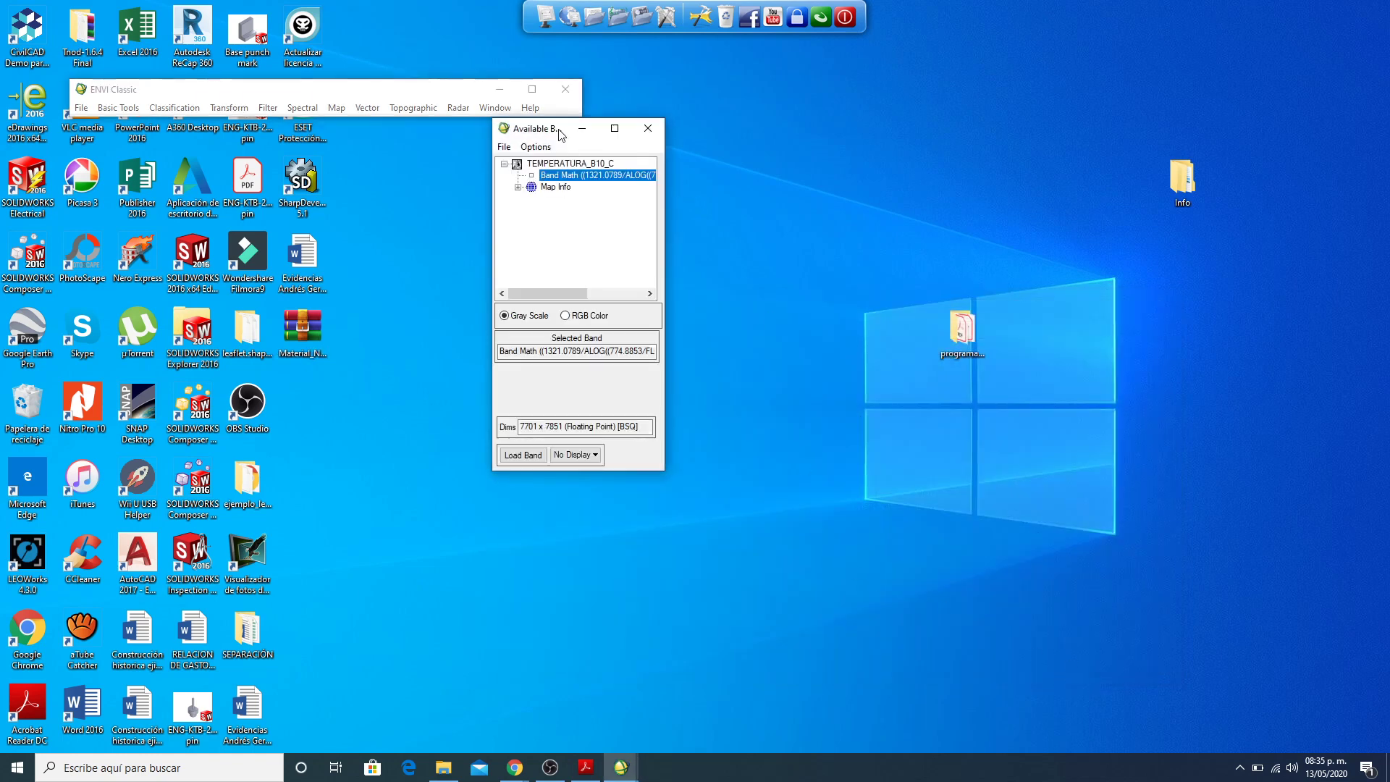
Step: Load the Band Math band of TEMPERATURA_B10_C in a grayscale display and arrange the windows so they do not overlap
drag(554, 136, 768, 147)
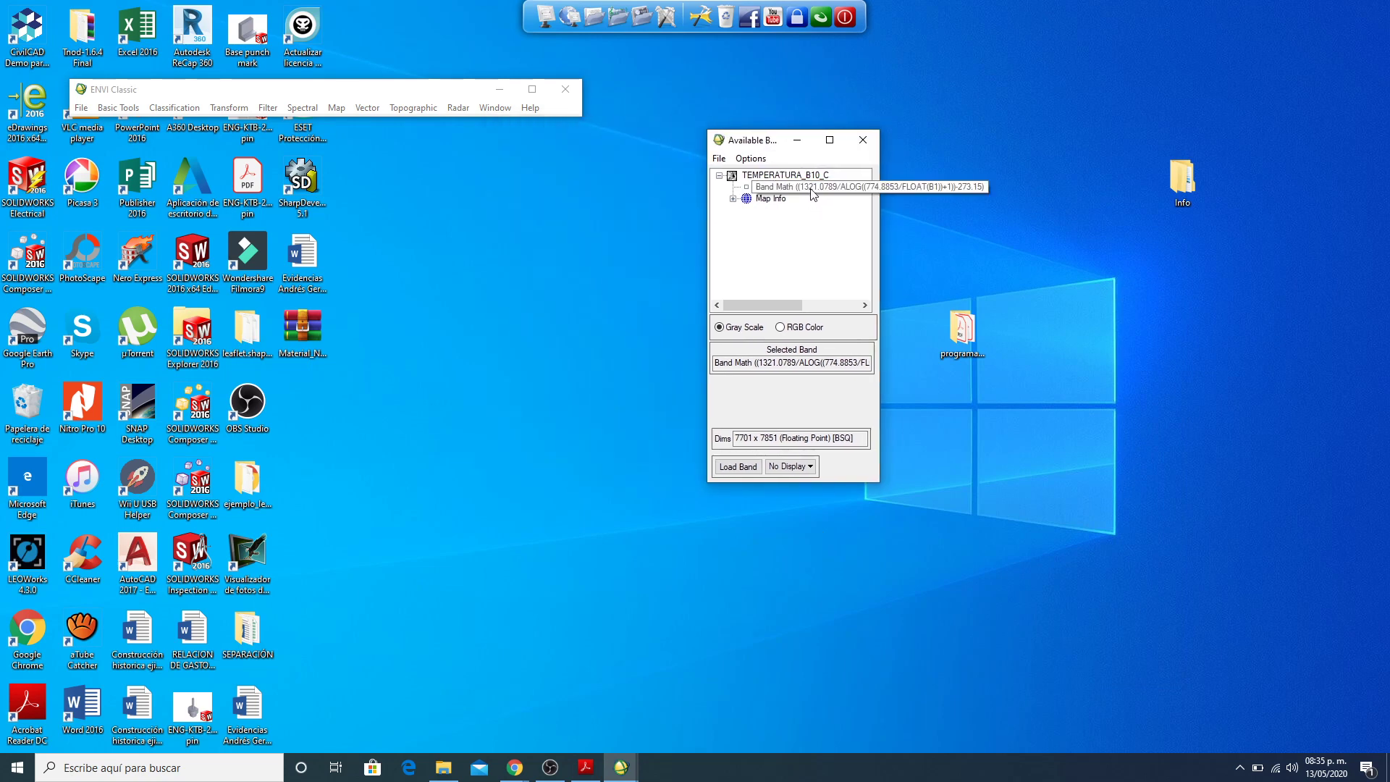
double_click(811, 188)
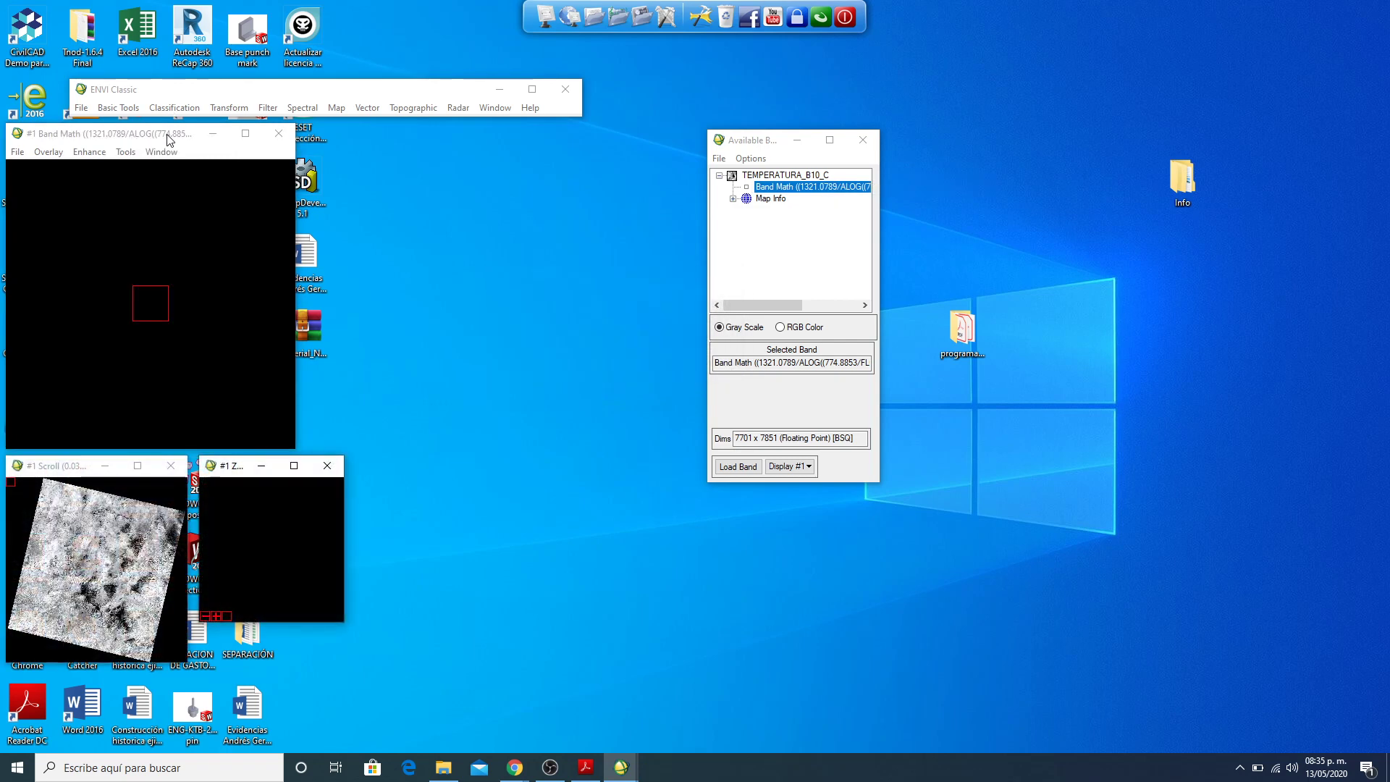
drag(168, 140, 553, 134)
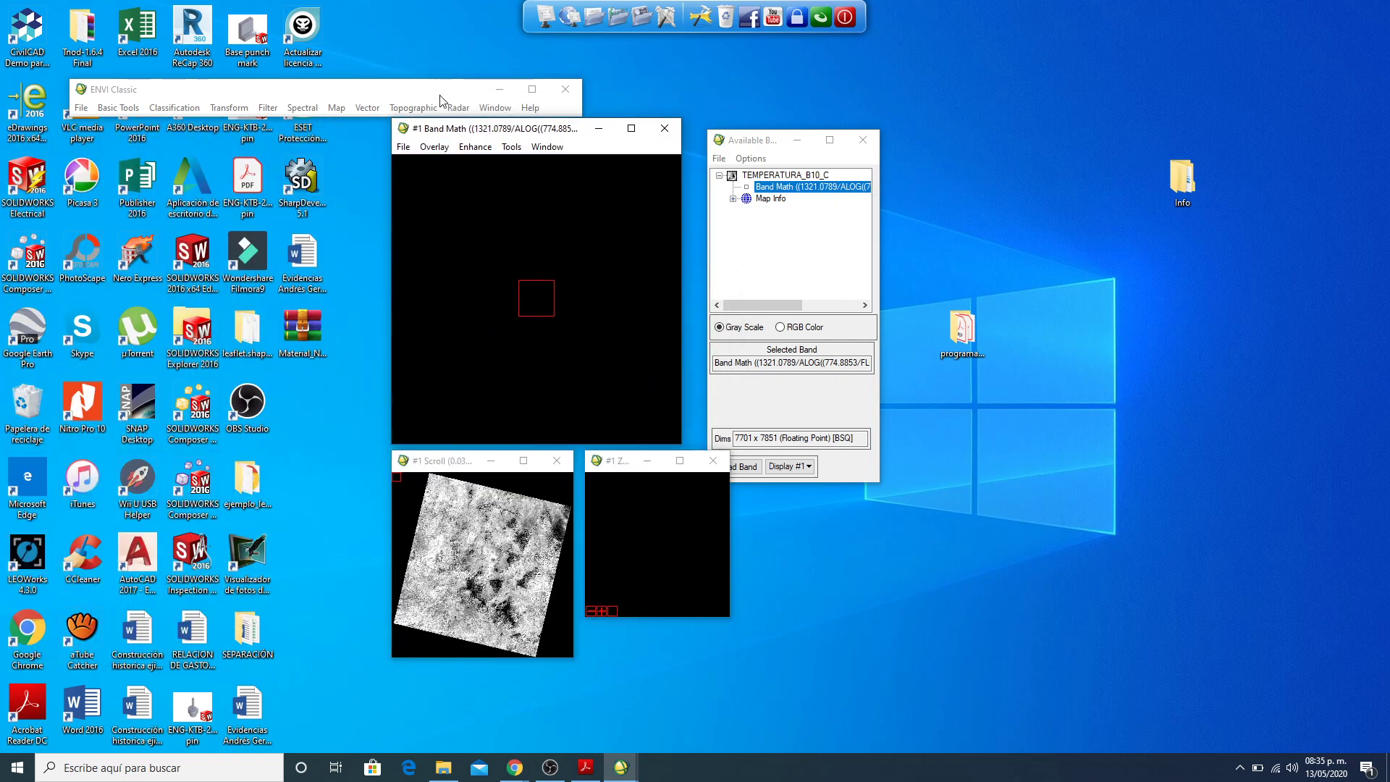
drag(429, 89, 420, 53)
drag(510, 131, 505, 113)
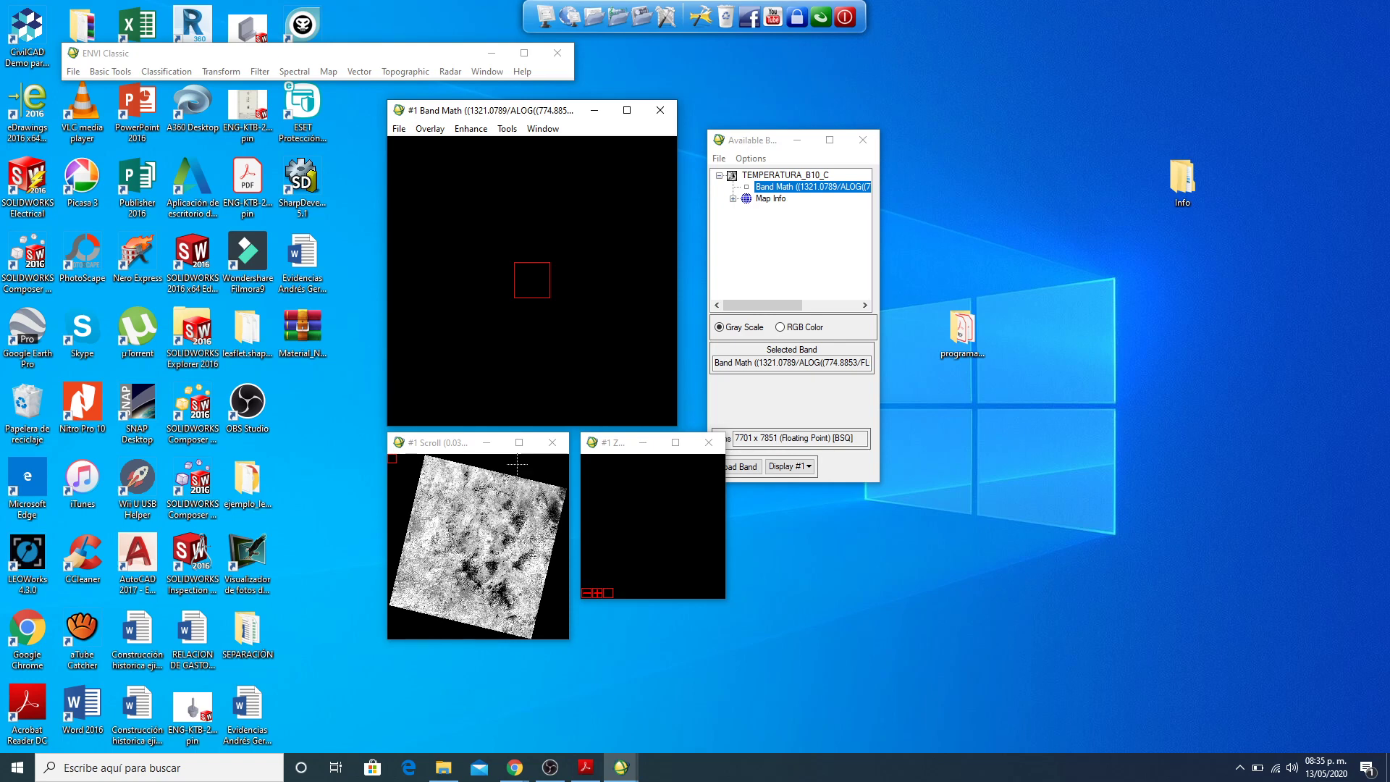
Step: Overlay the vector file Soledad_Graciano_Sanchez_UTM_.evf from the FDT\P4\Divisiones_administrativas folder on the displayed temperature image
click(430, 129)
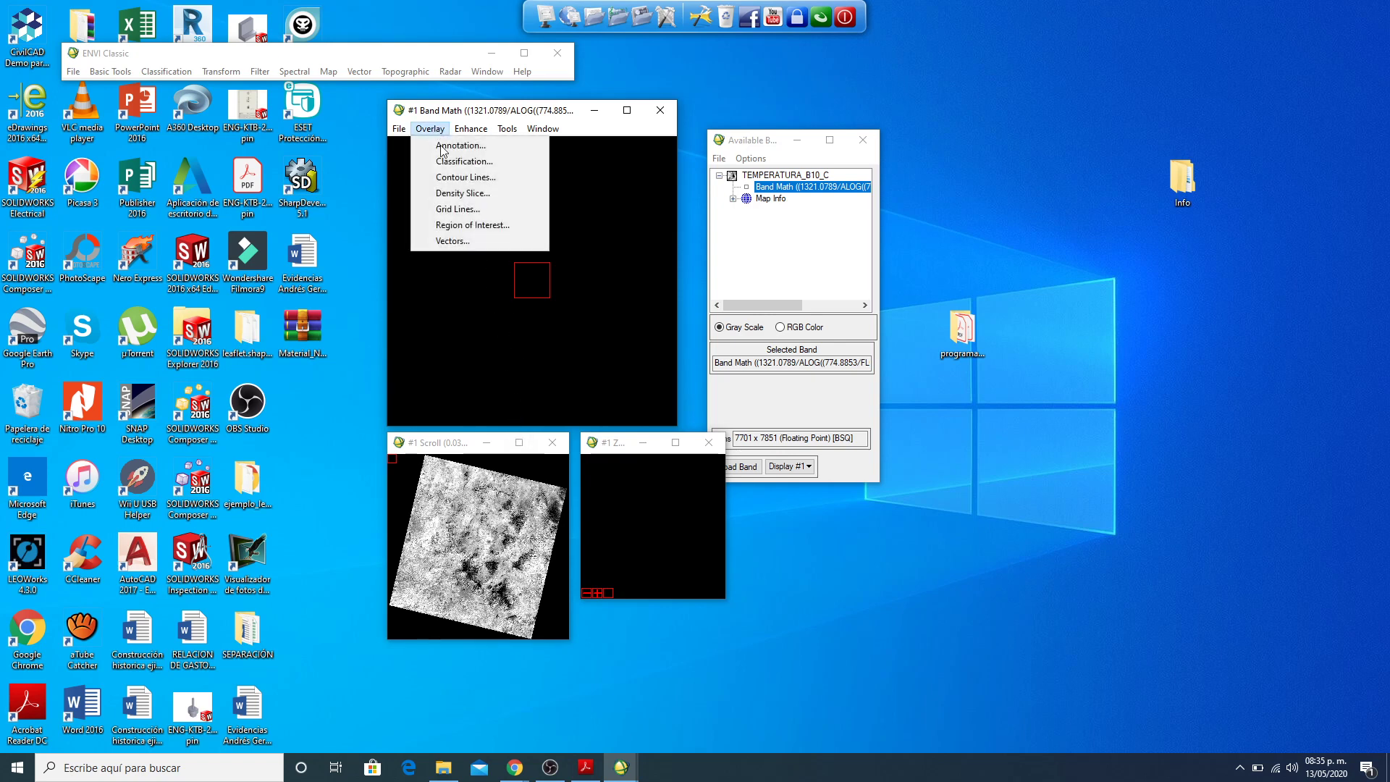
click(463, 243)
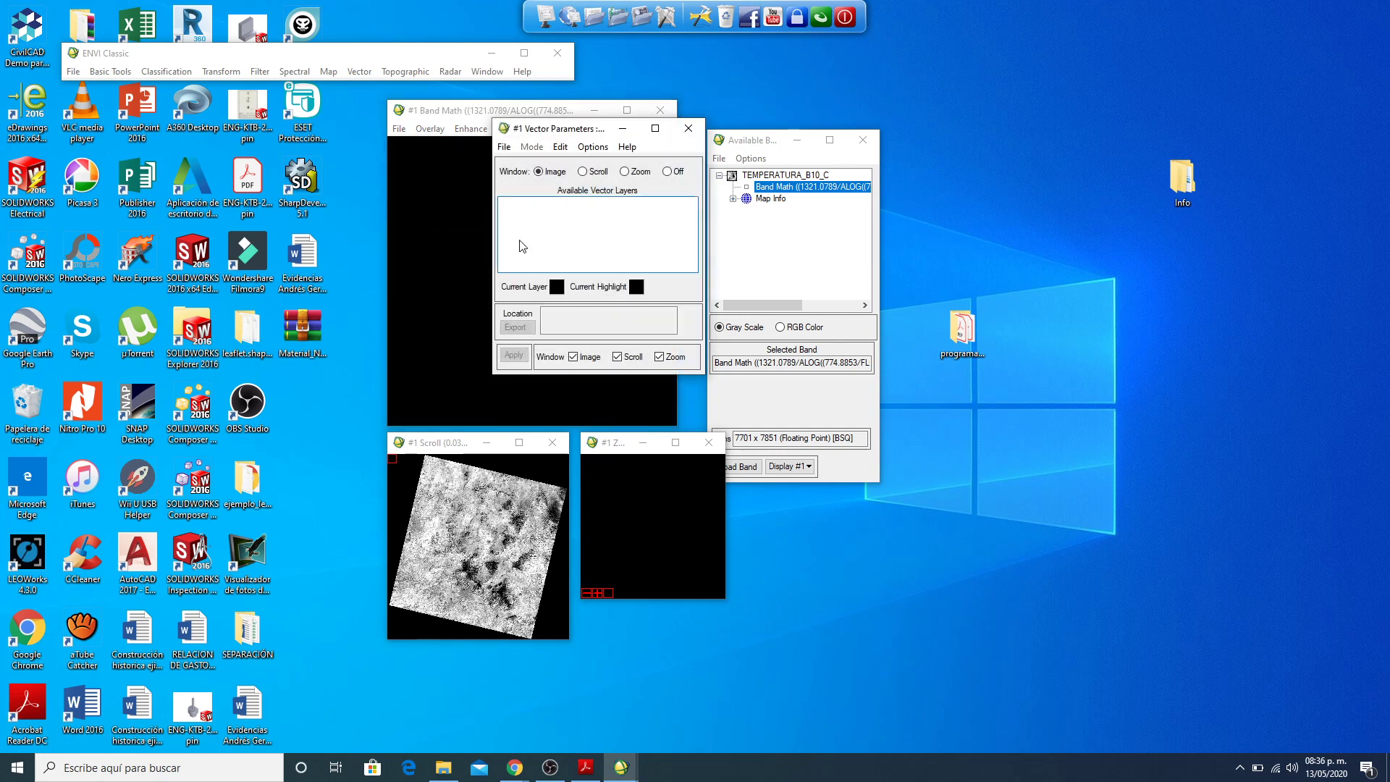
drag(561, 134, 764, 76)
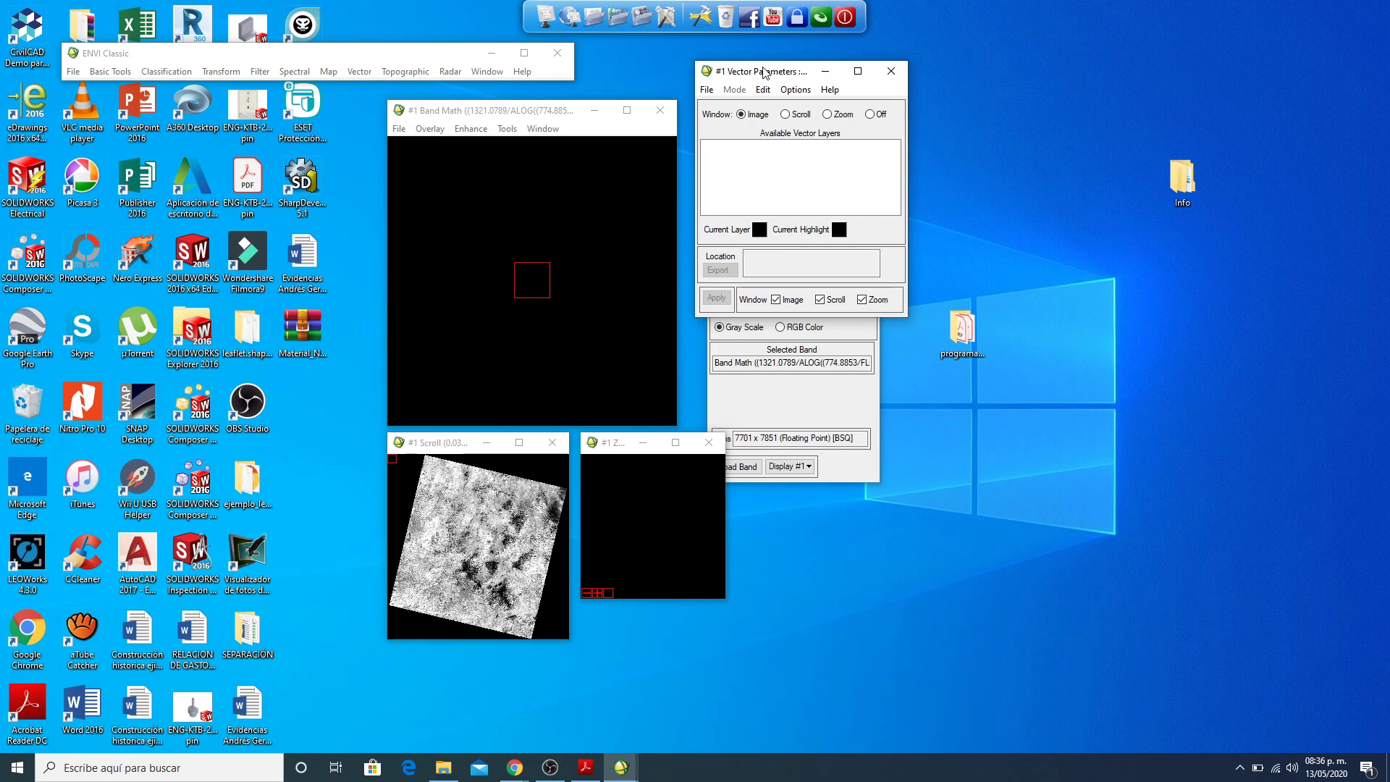
click(707, 90)
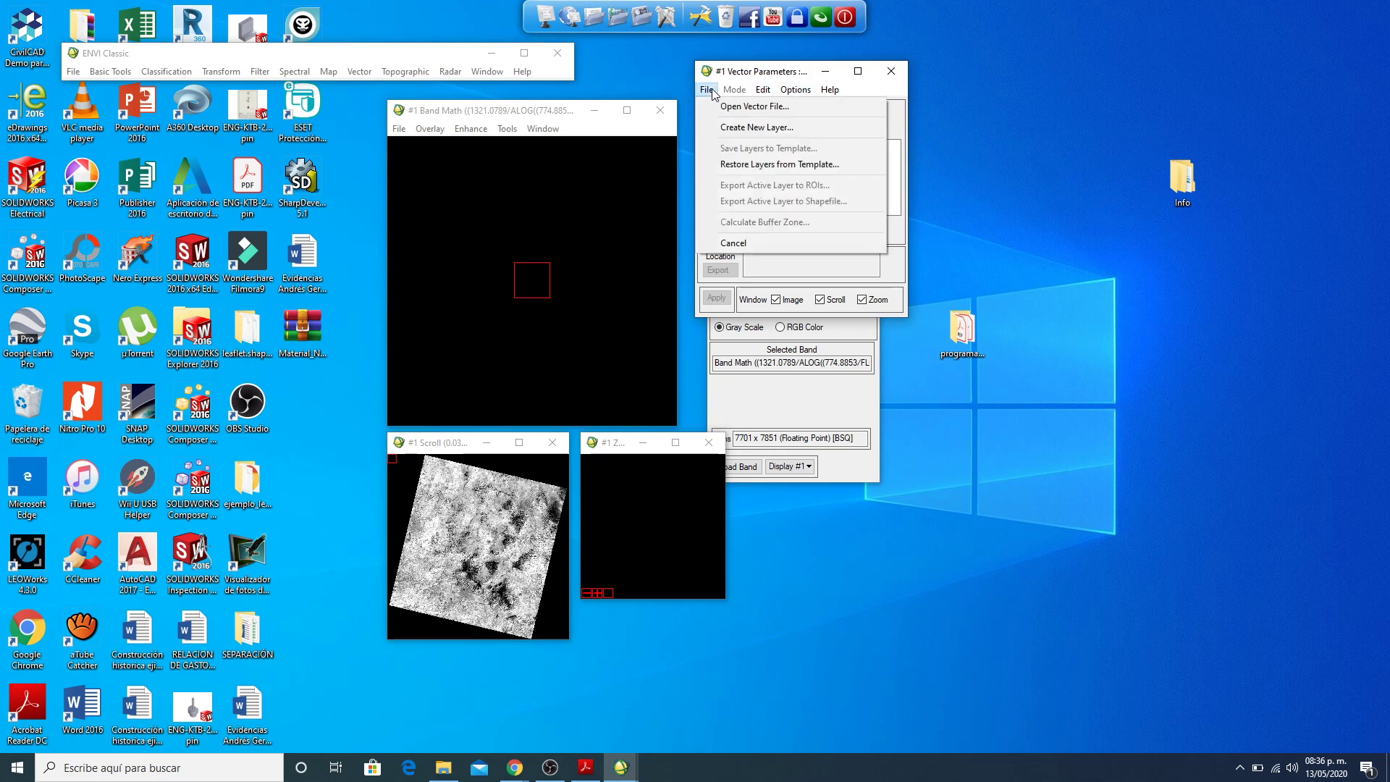
click(778, 108)
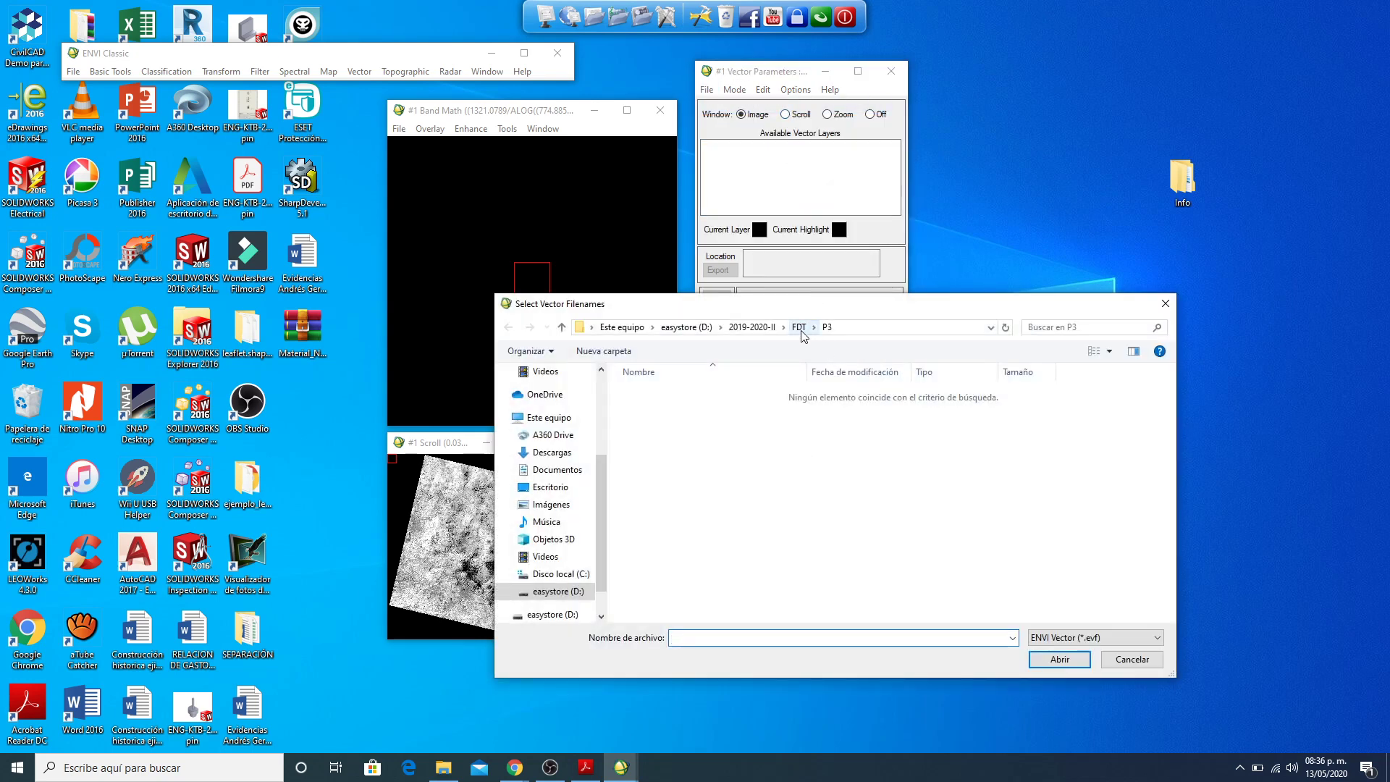
click(800, 329)
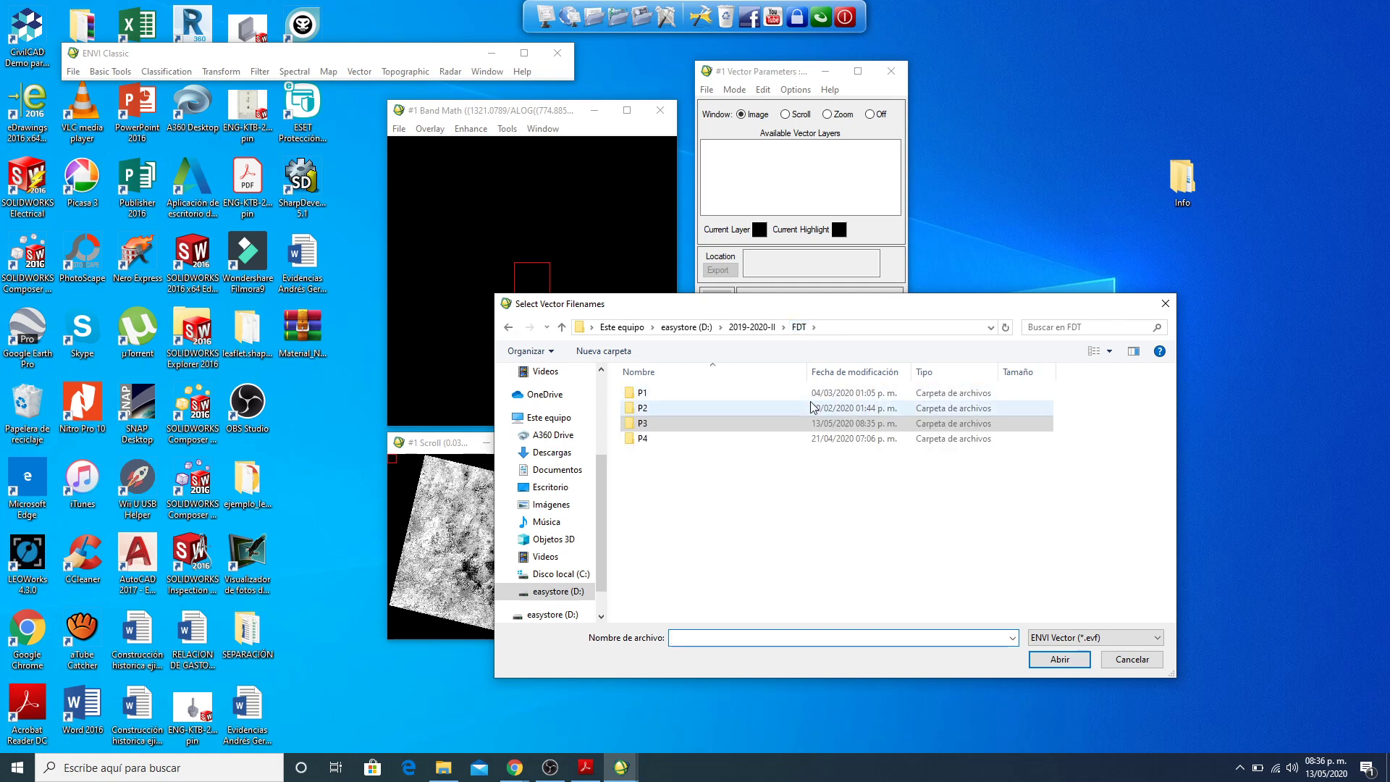
double_click(649, 441)
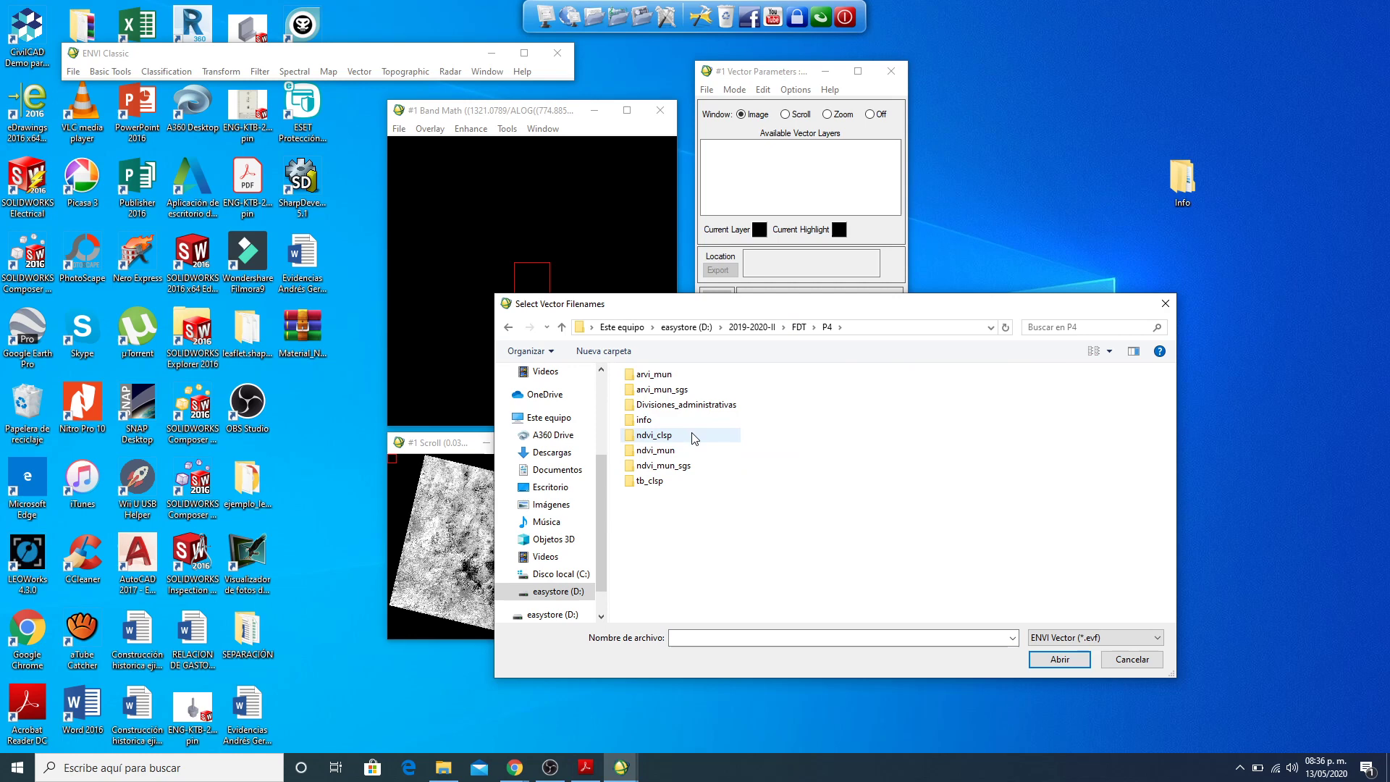
click(641, 405)
double_click(706, 407)
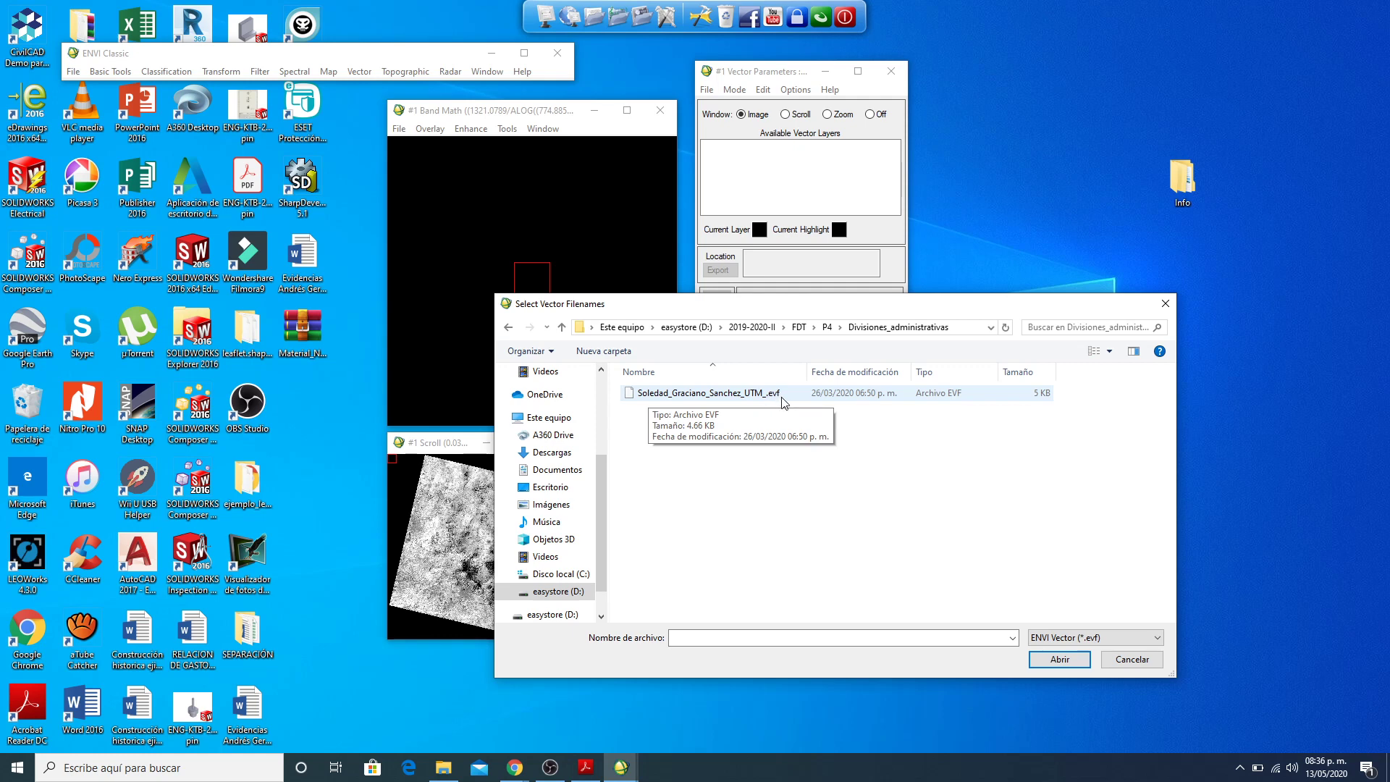
click(720, 394)
click(1060, 660)
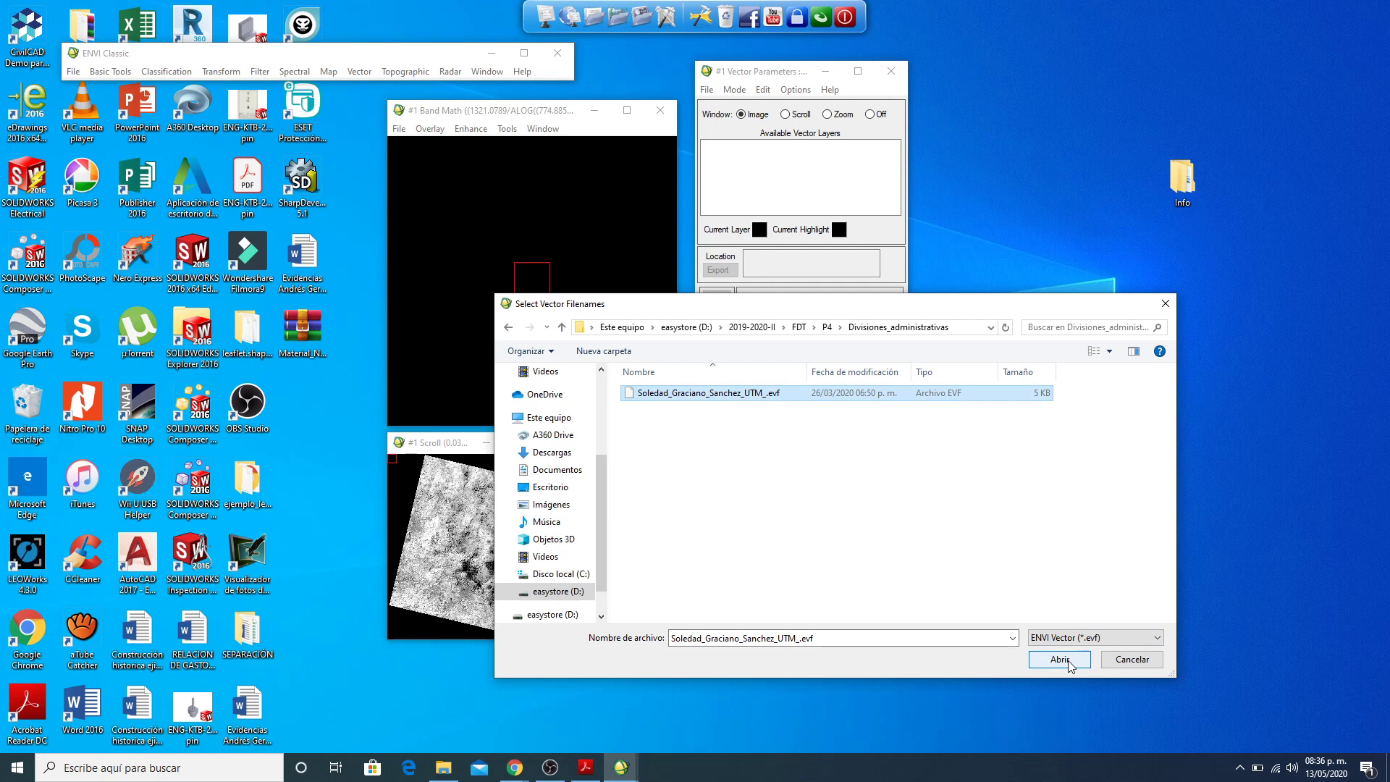
click(1060, 660)
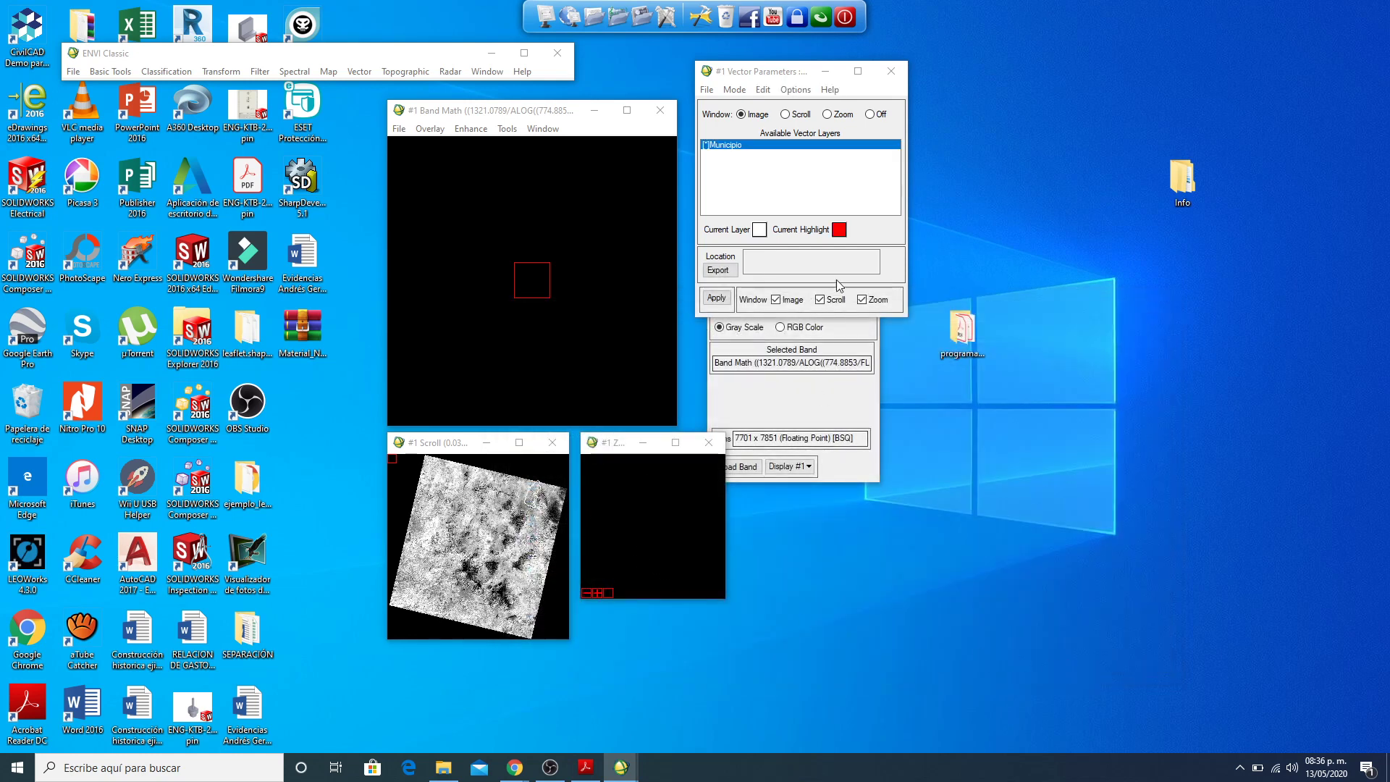
Step: Set the Municipio vector layer's colour to Red, apply it, and center the image display on the municipality boundary
click(758, 229)
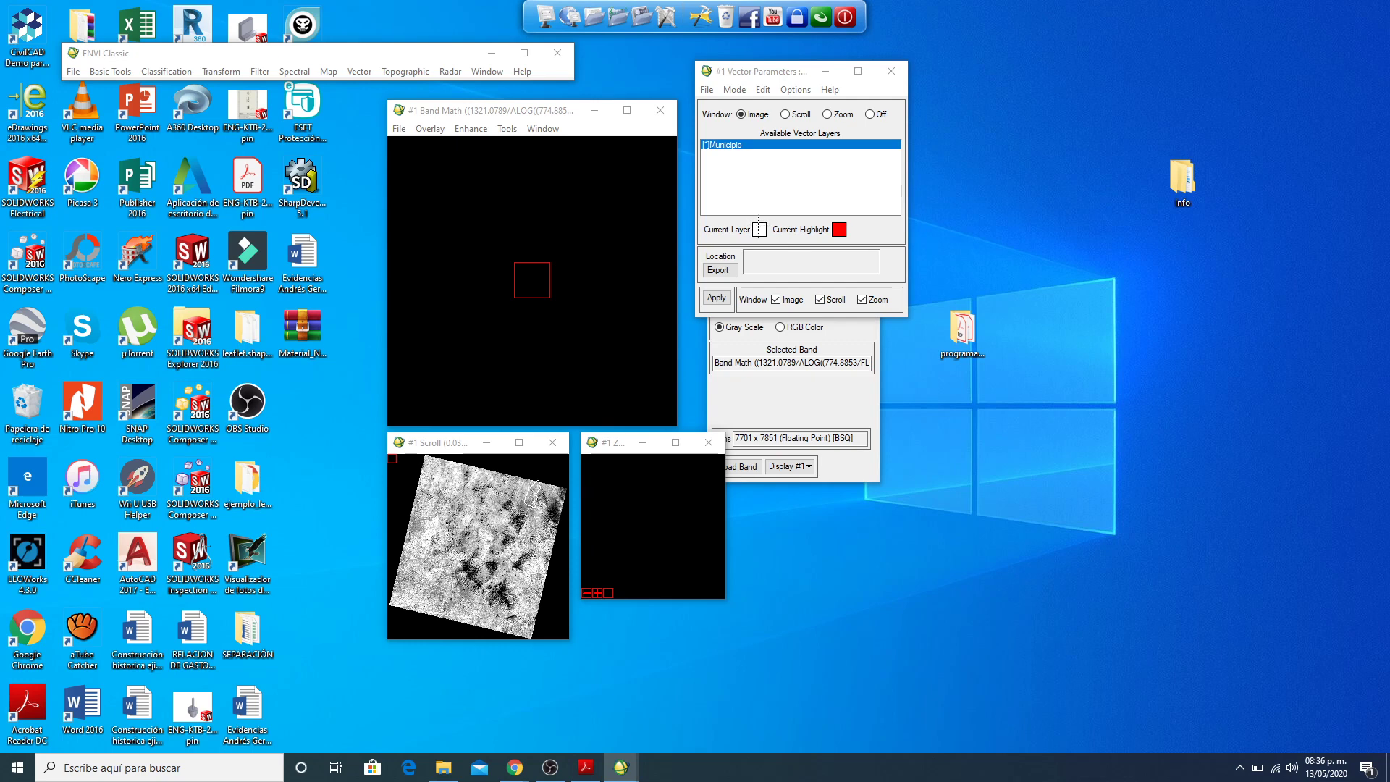
click(758, 230)
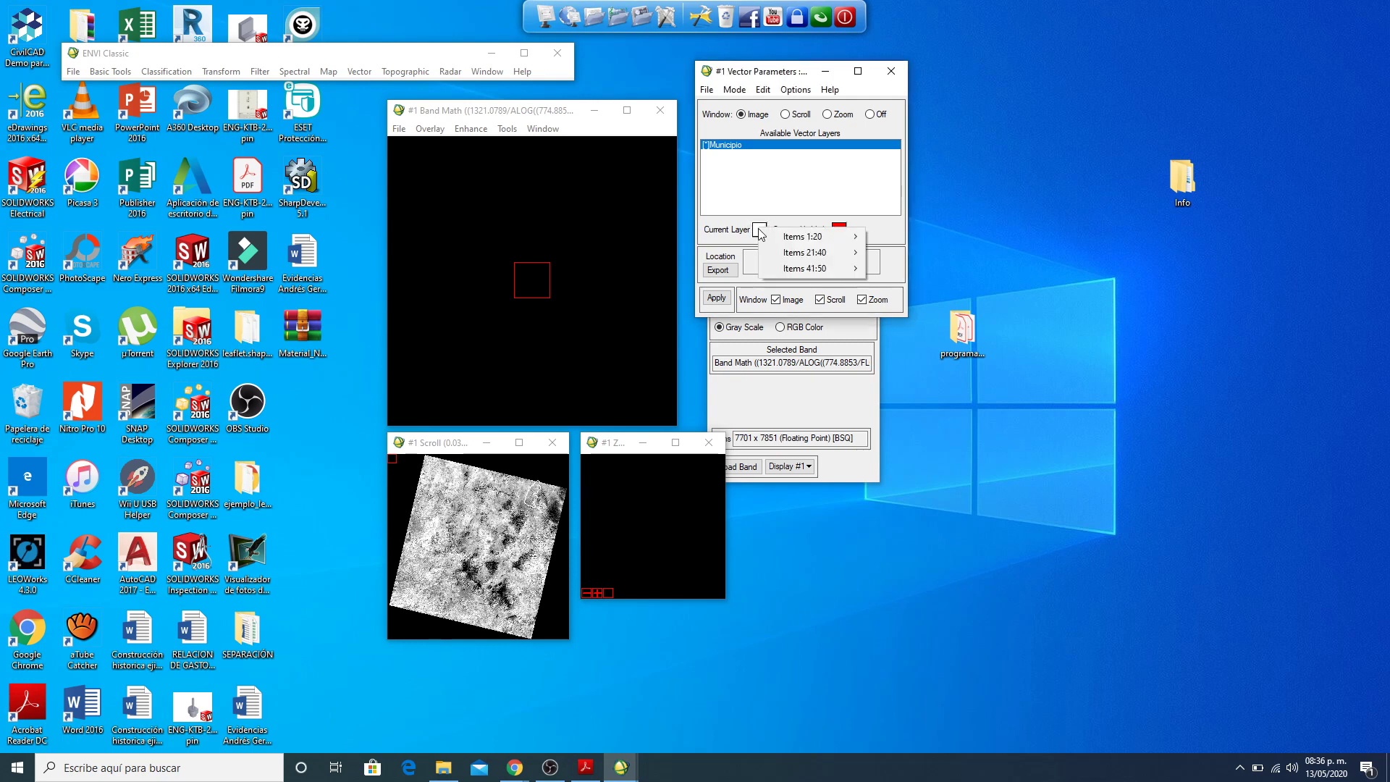
mouse_move(822, 238)
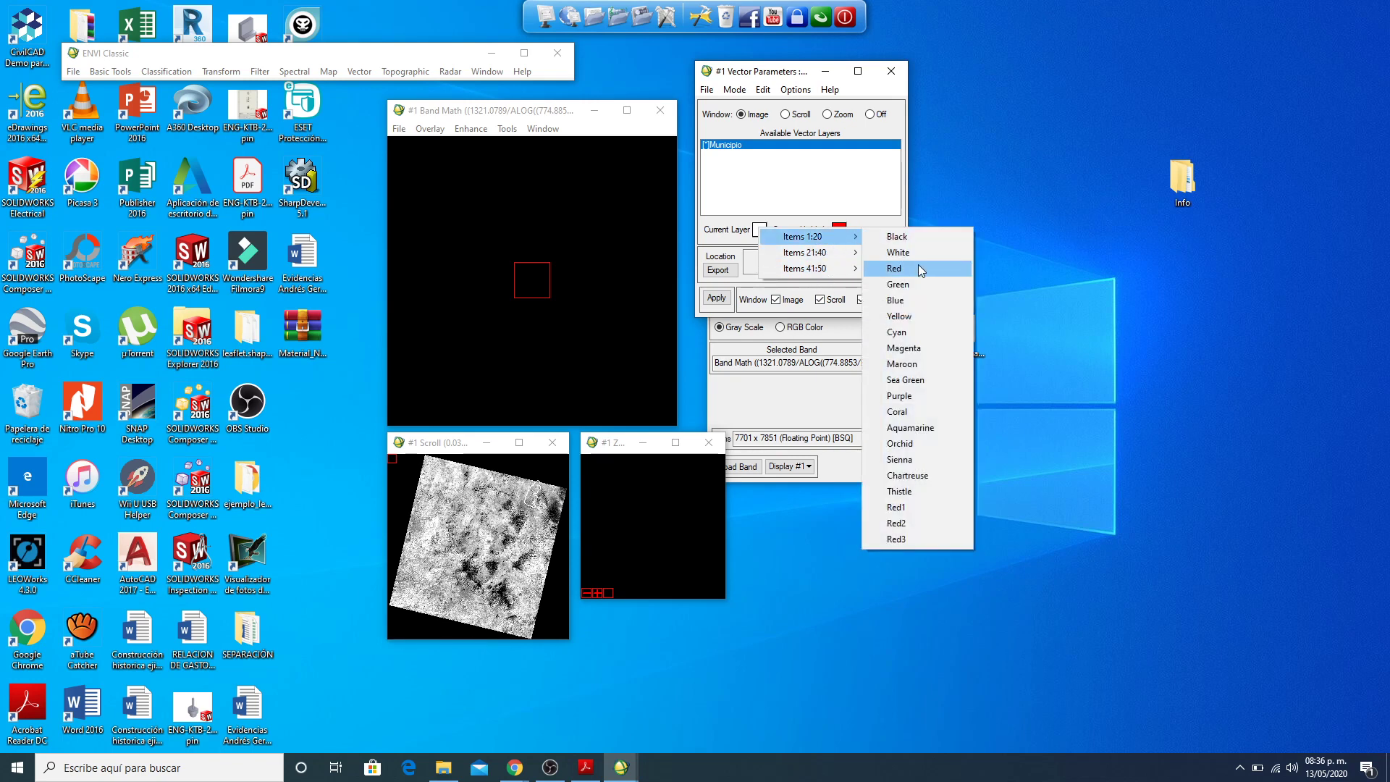
click(921, 270)
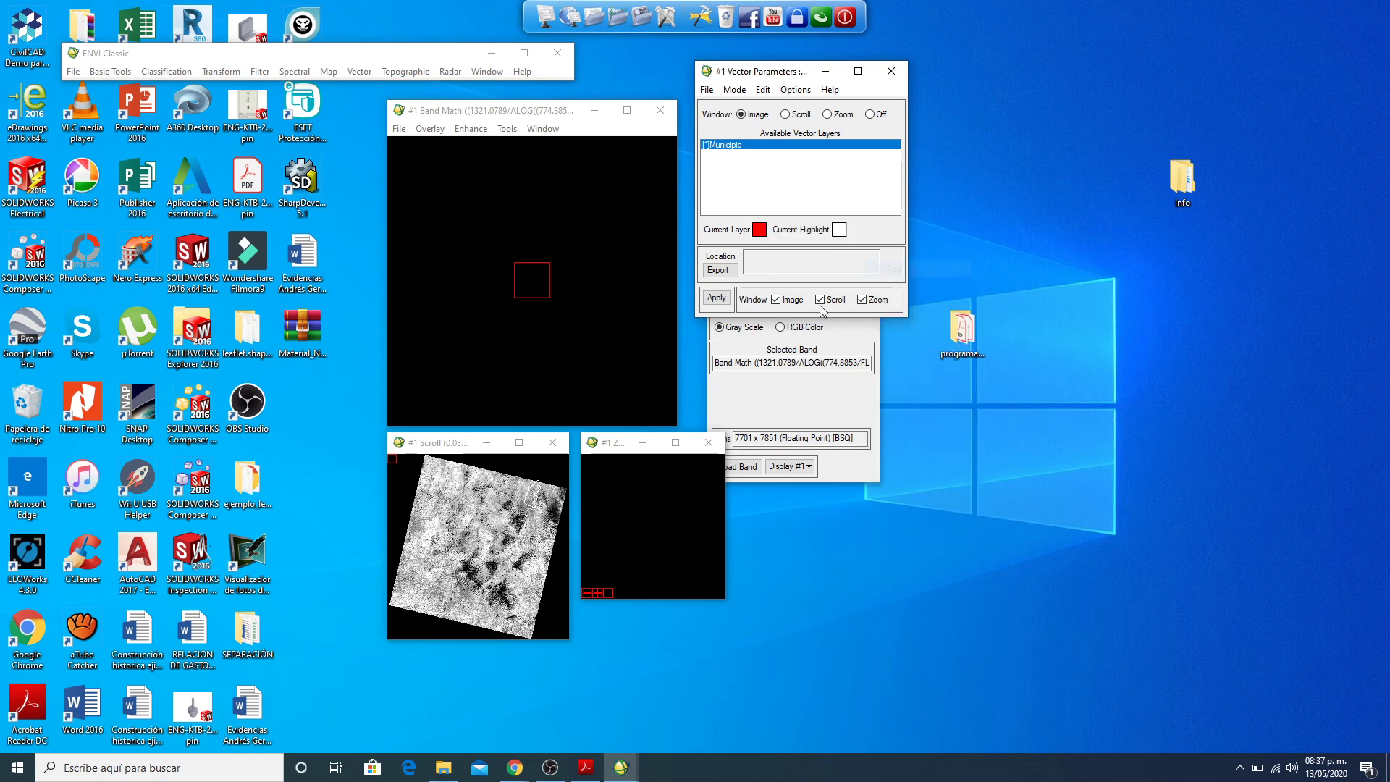
click(716, 298)
click(529, 499)
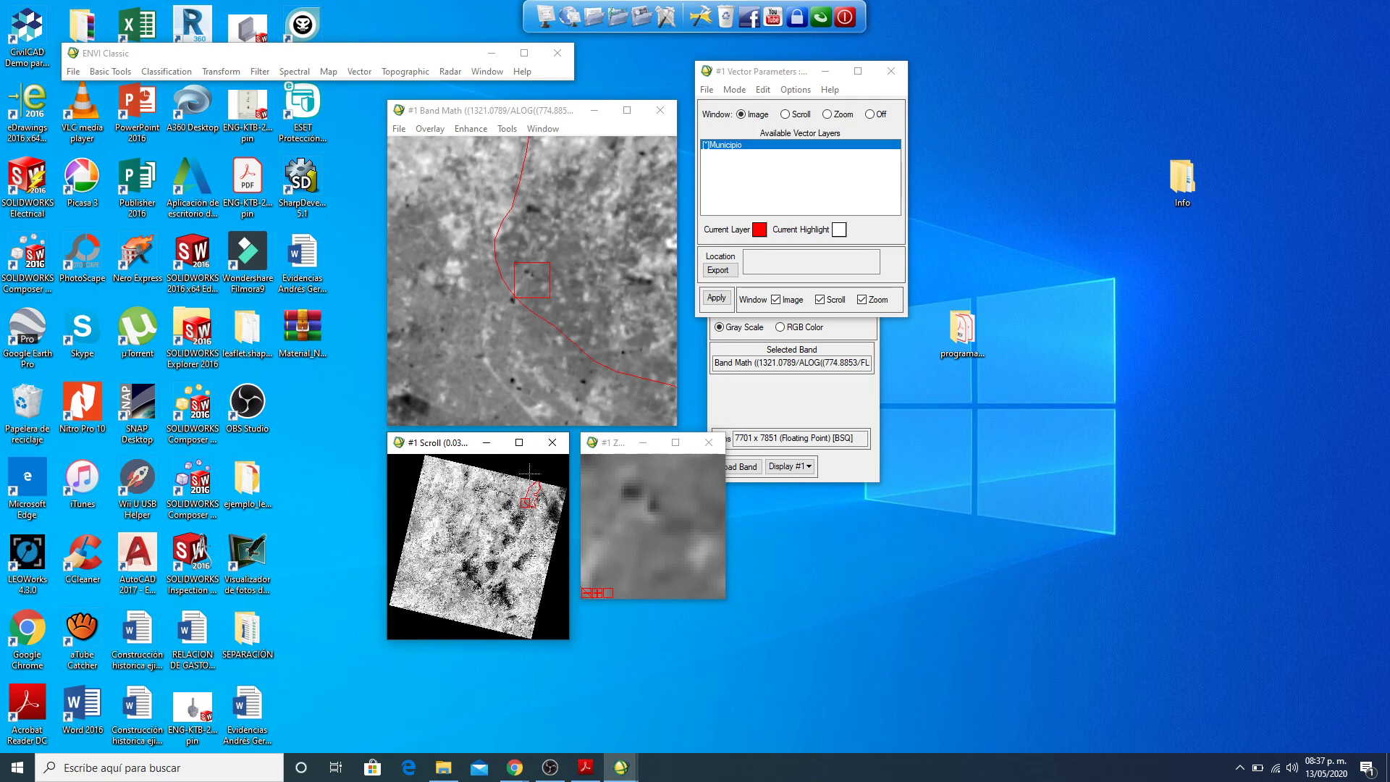
Step: Start Resize Data (Spatial/Spectral) with TEMPERATURA_B10_C as the input file
click(128, 73)
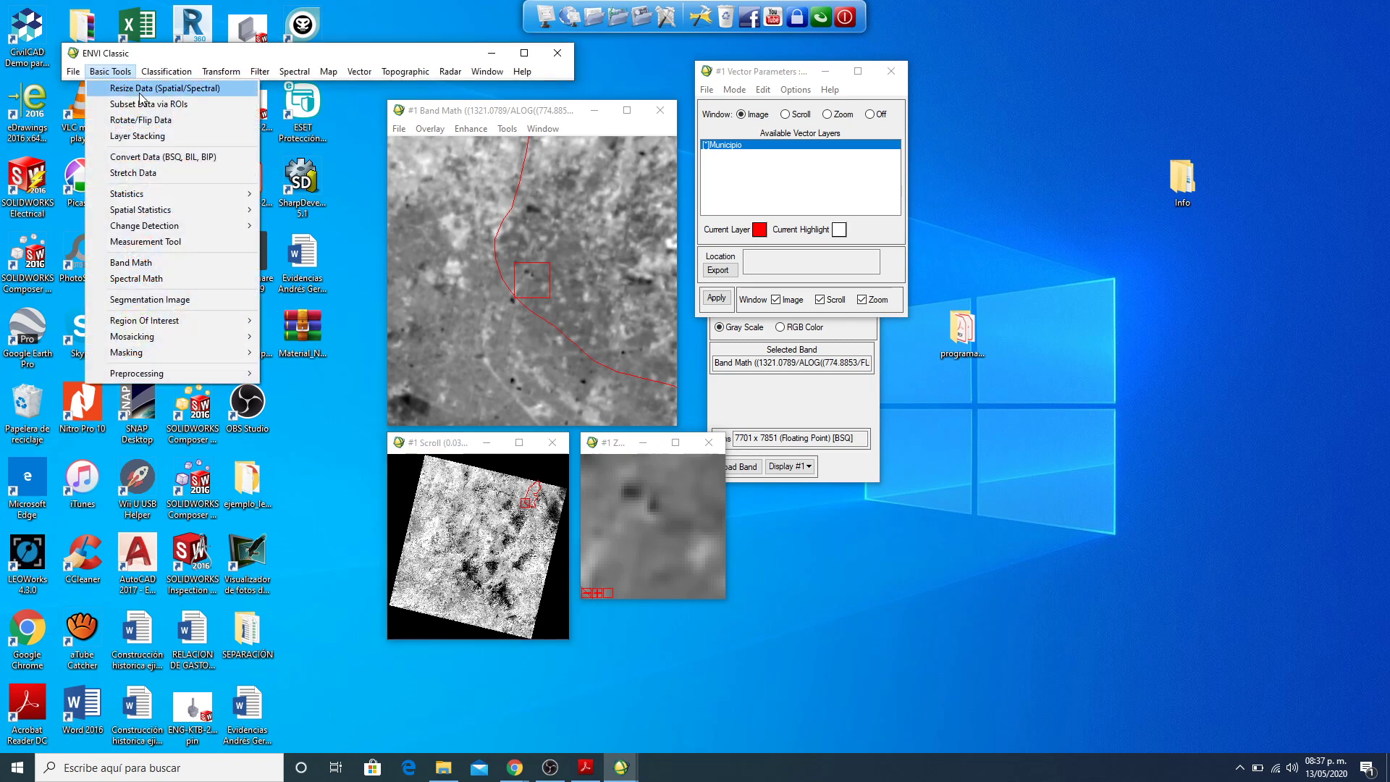
click(182, 89)
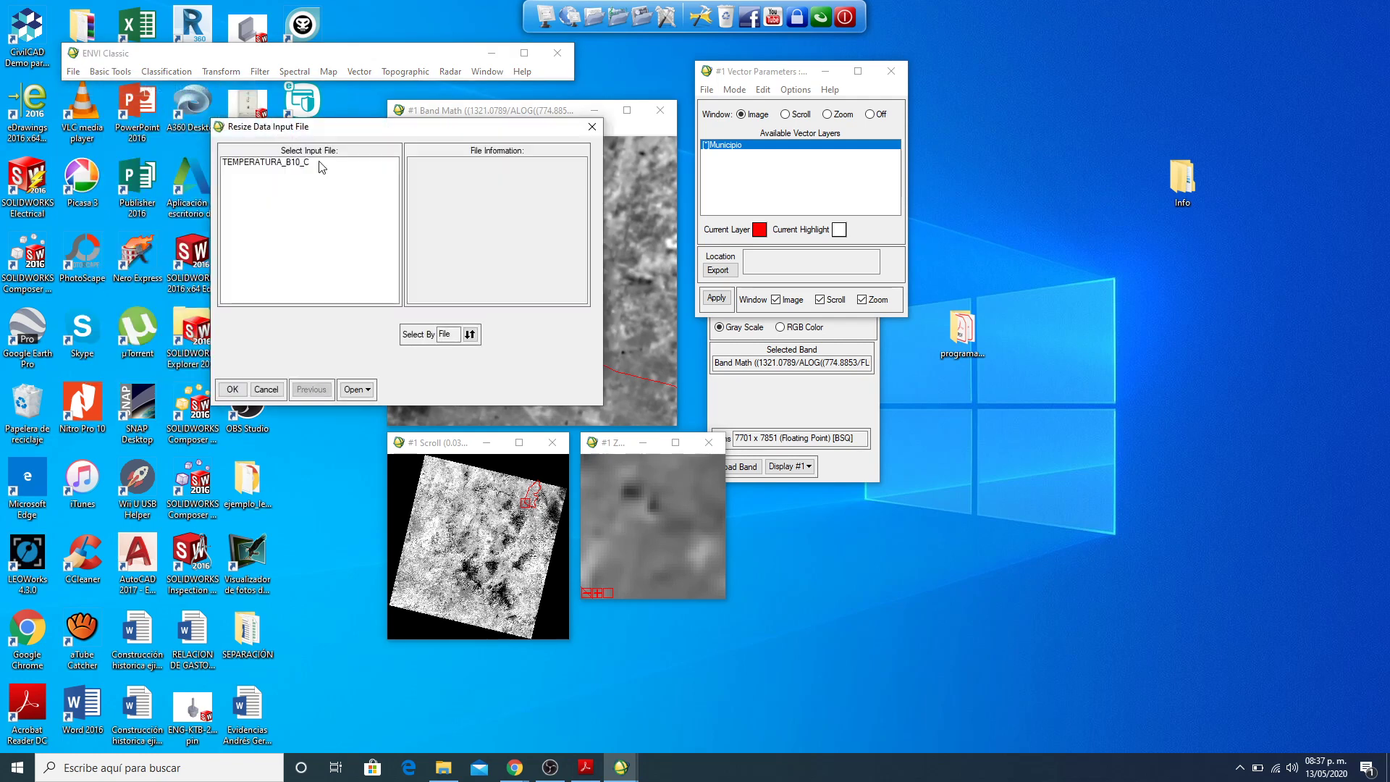
drag(340, 129, 497, 152)
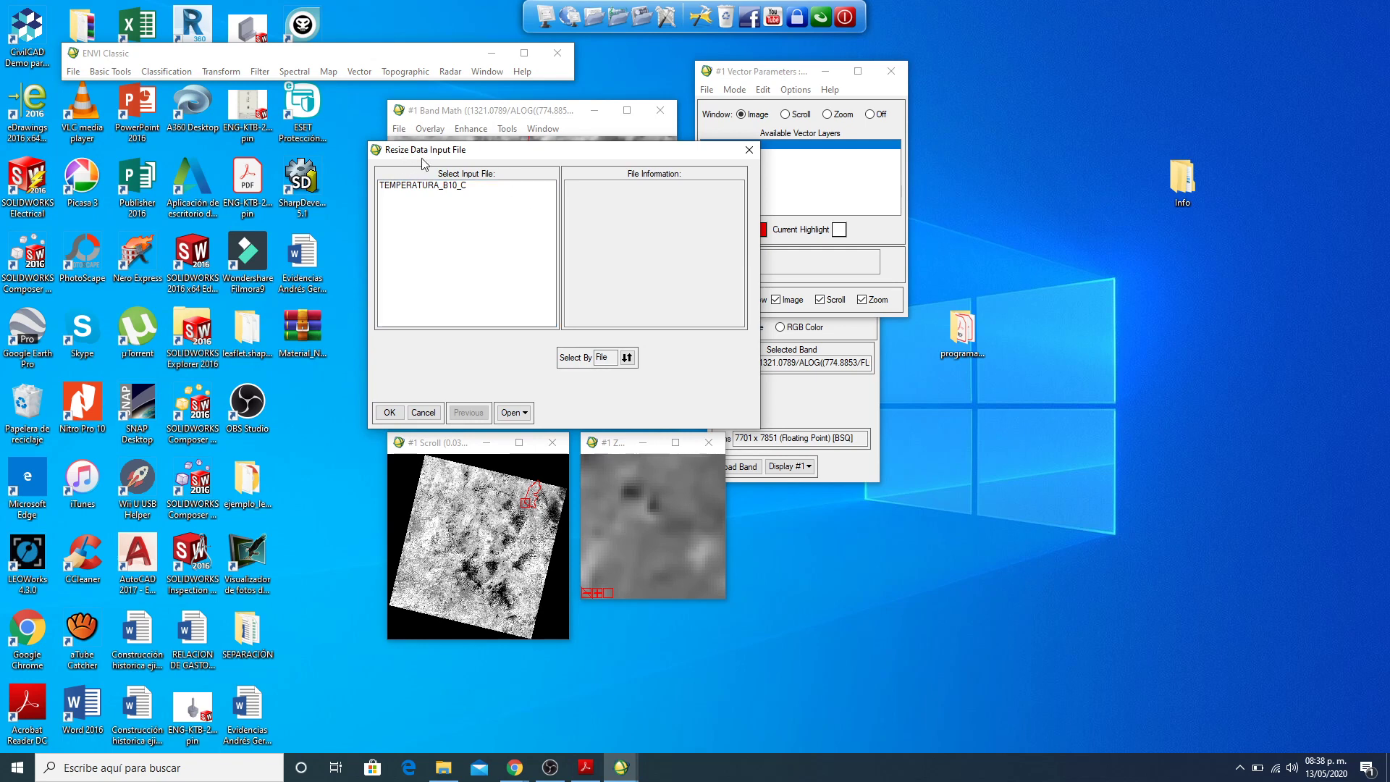
click(480, 211)
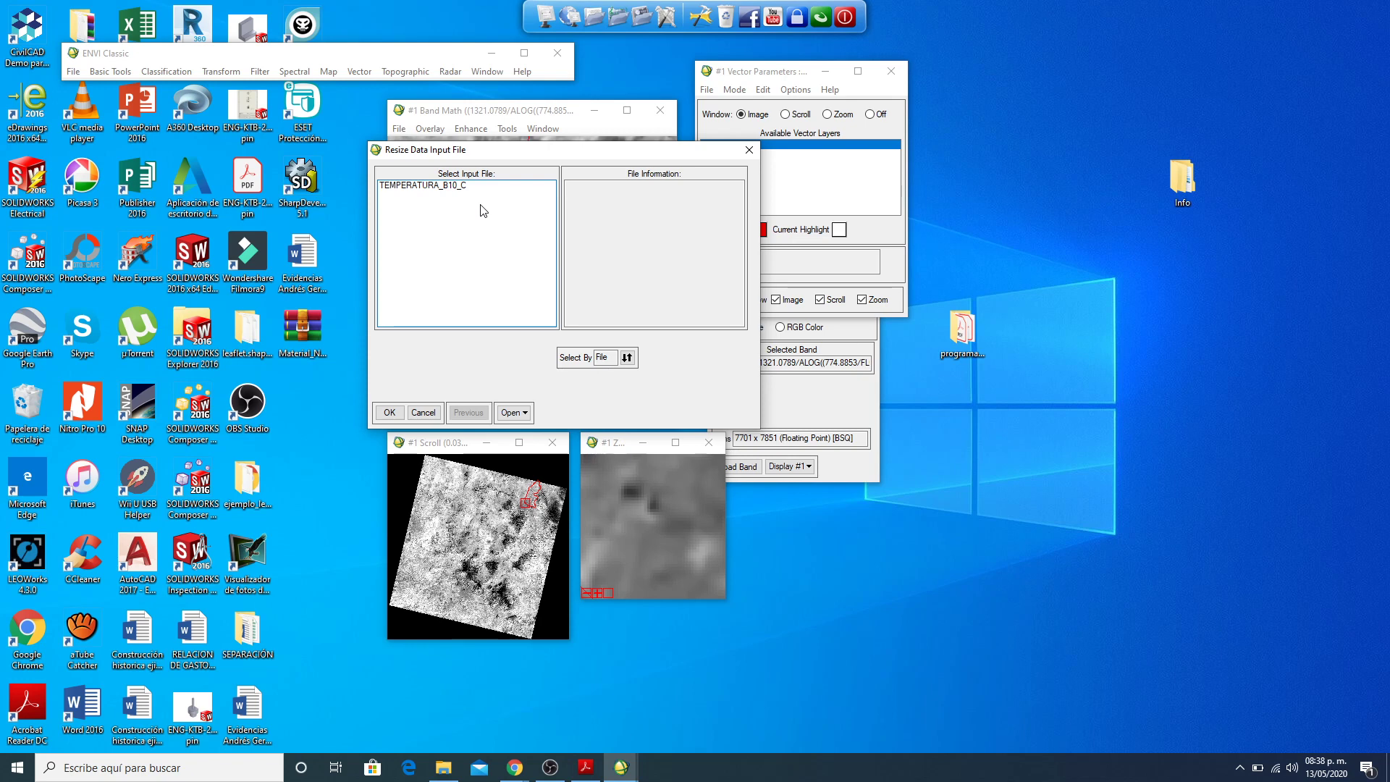
click(429, 188)
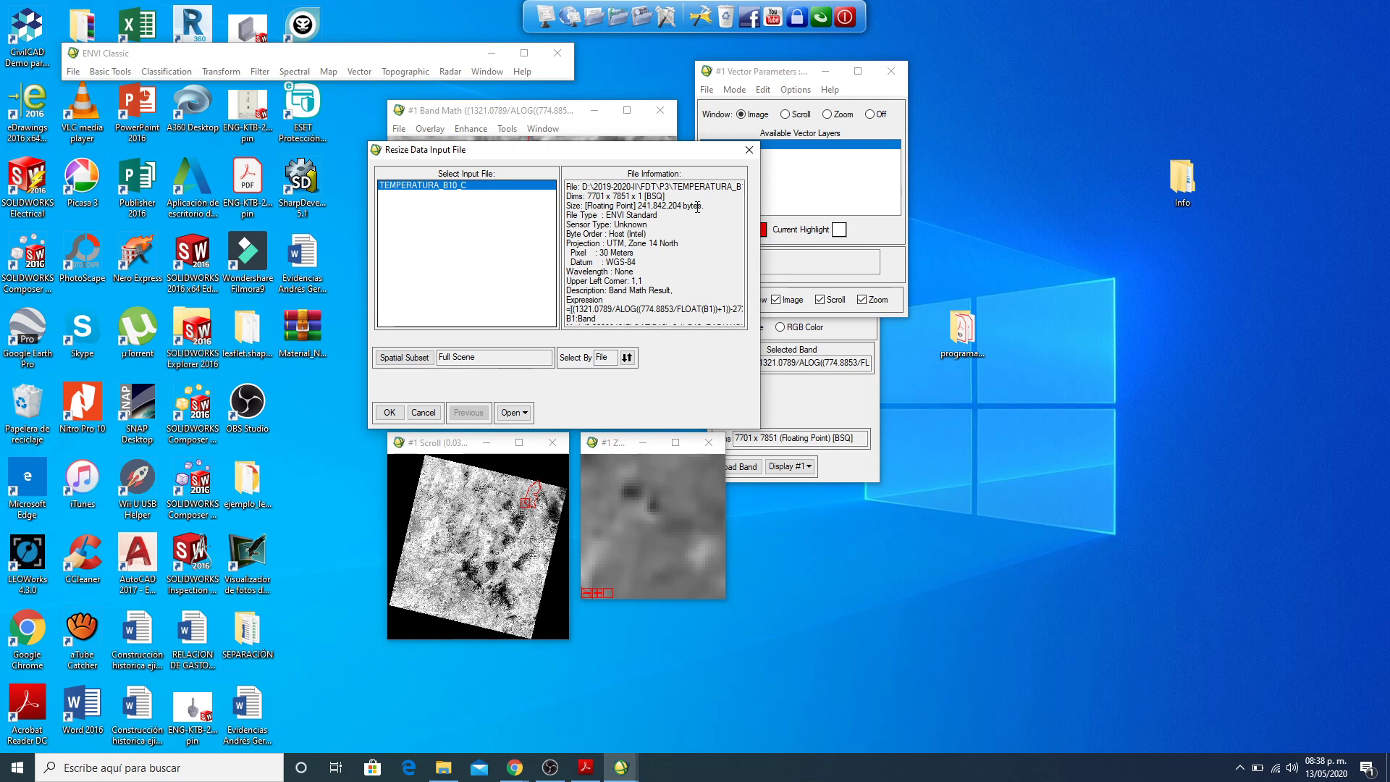
Step: Open the spatial subset settings for TEMPERATURA_B10_C and place their dialog clear of the input file dialog
click(409, 360)
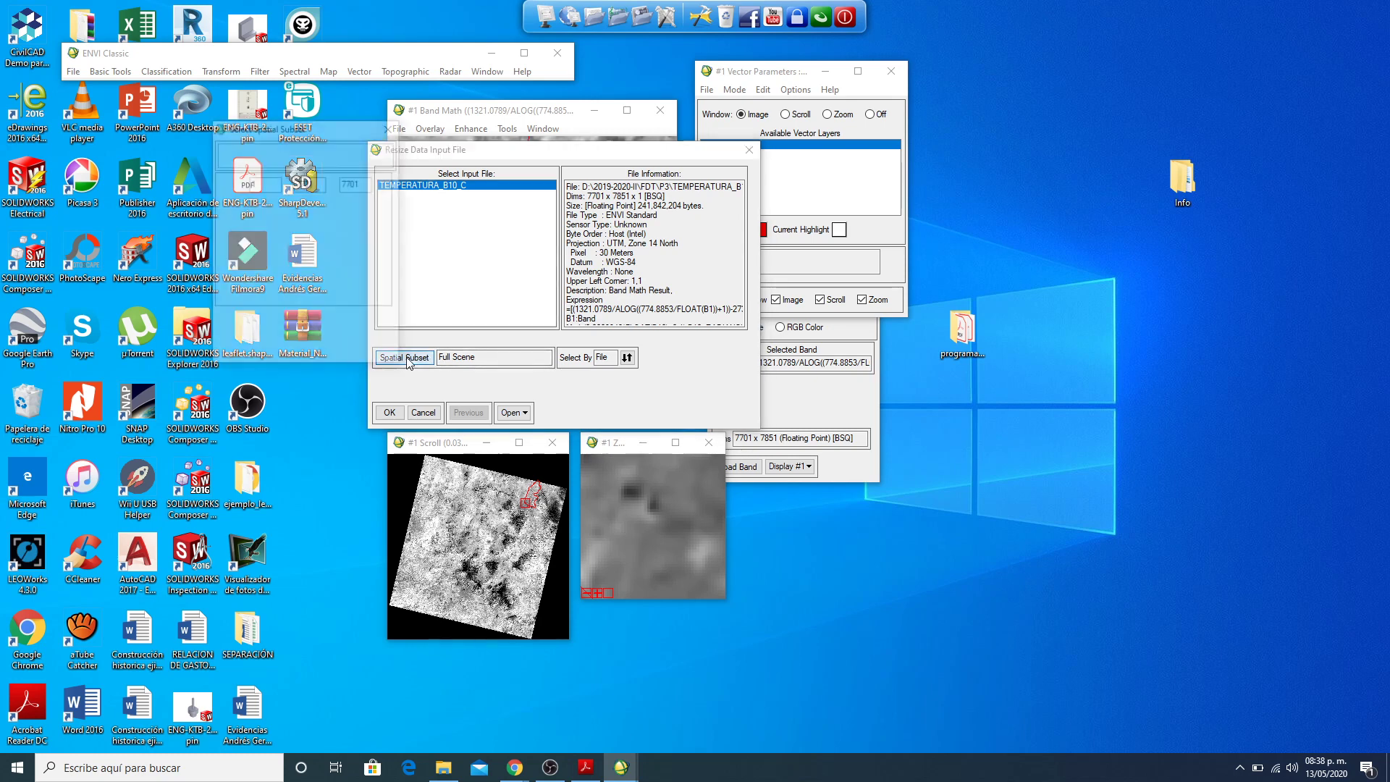
drag(449, 130, 891, 194)
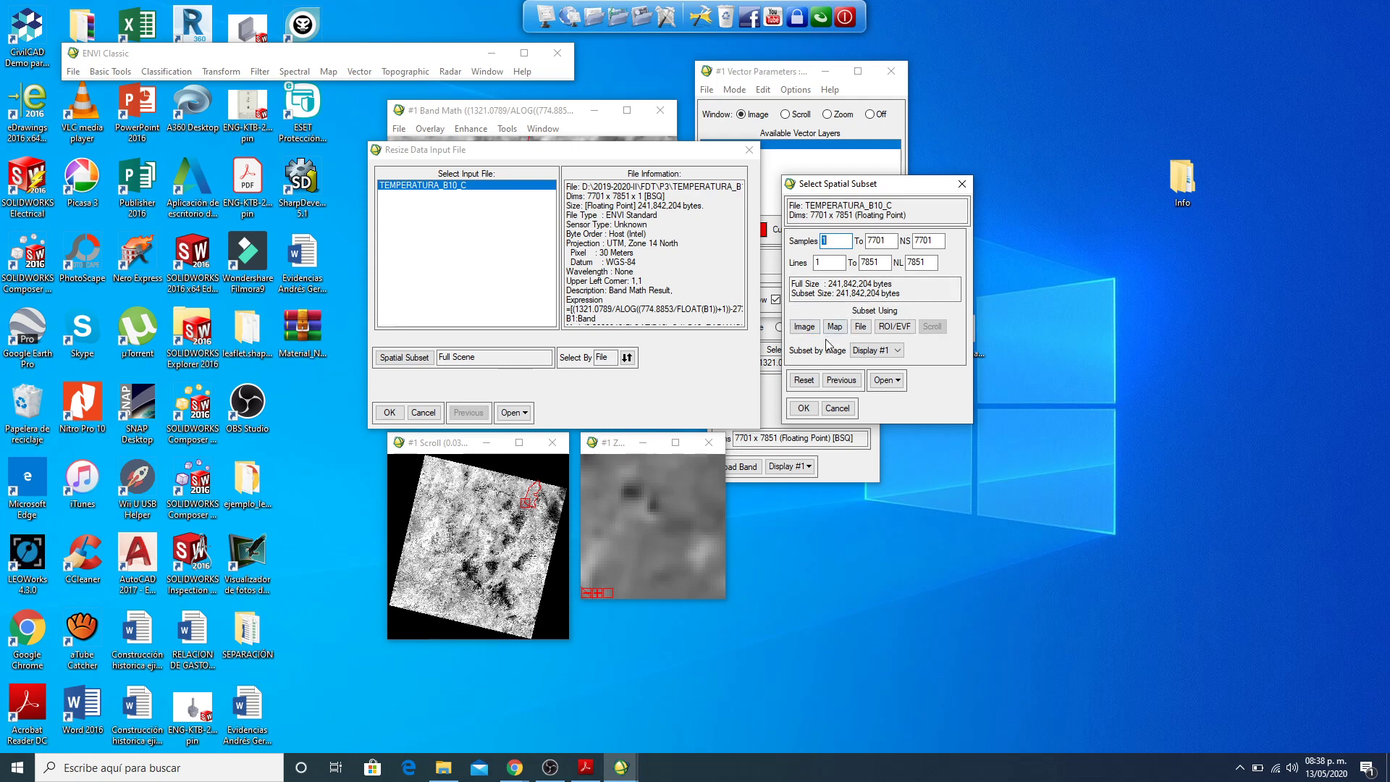
click(802, 326)
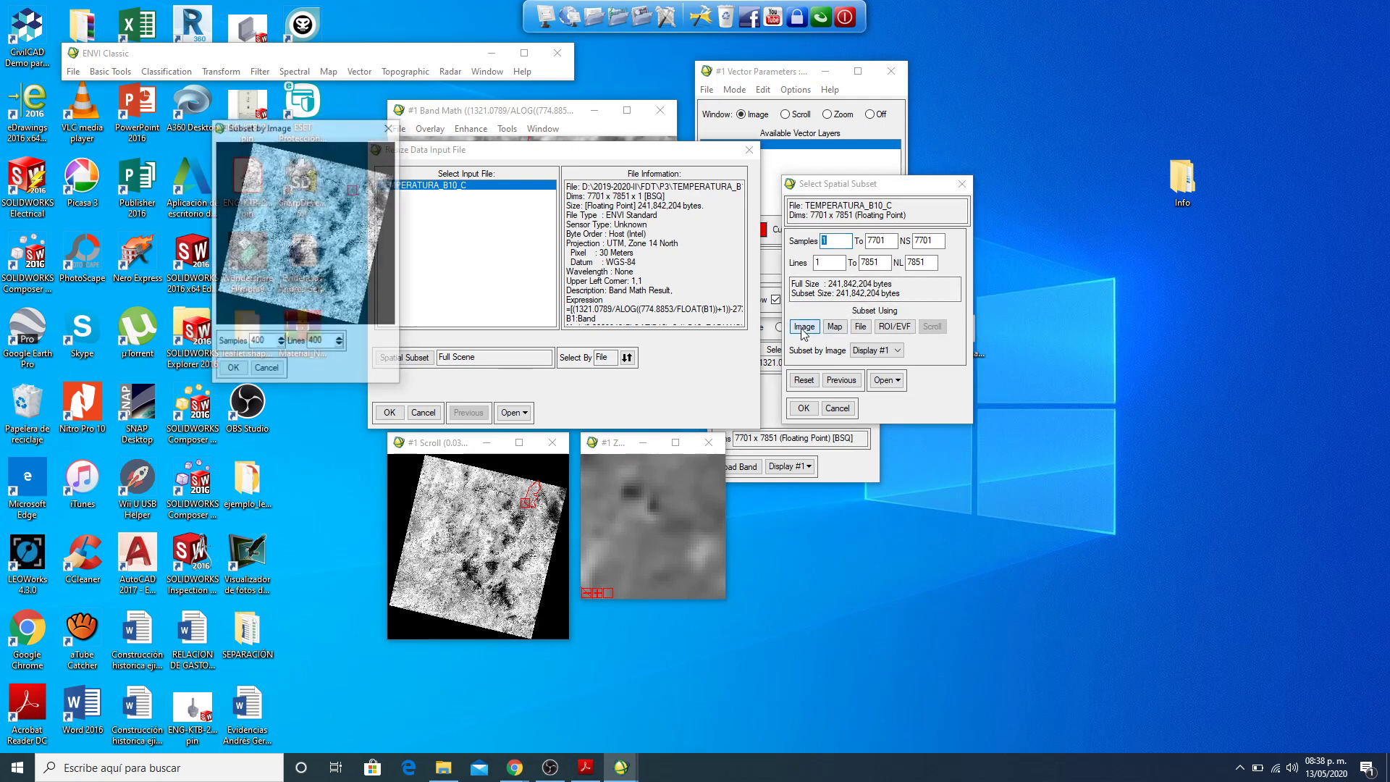
drag(335, 130, 558, 137)
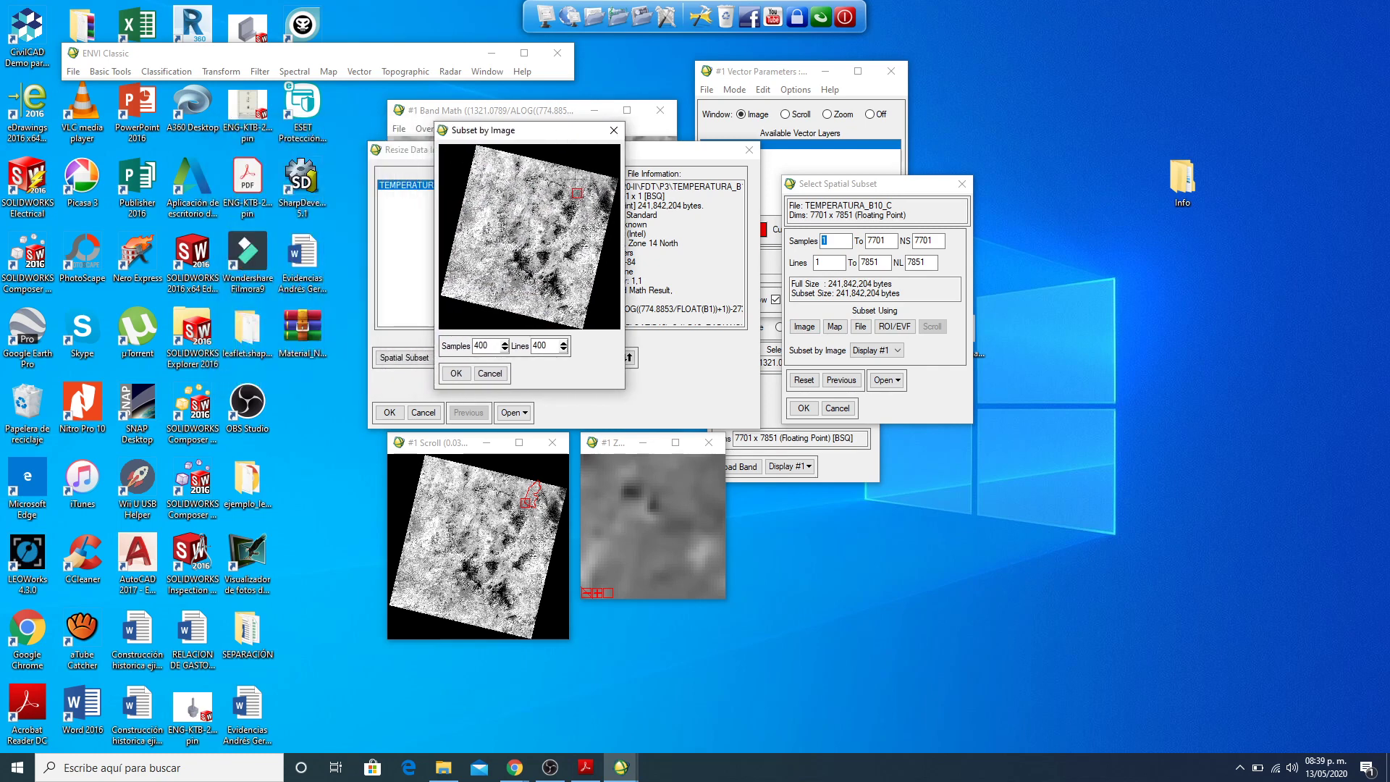
drag(573, 197, 515, 249)
click(614, 131)
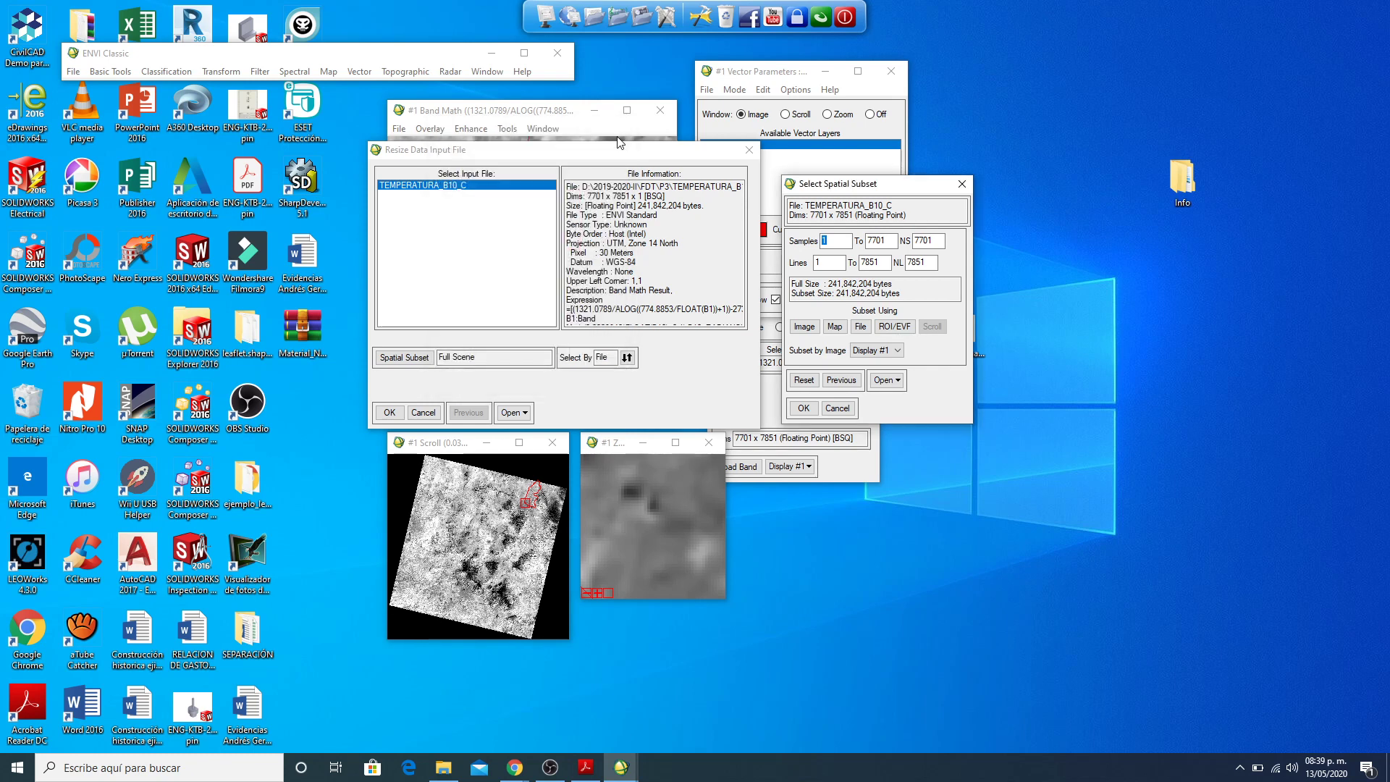
click(834, 326)
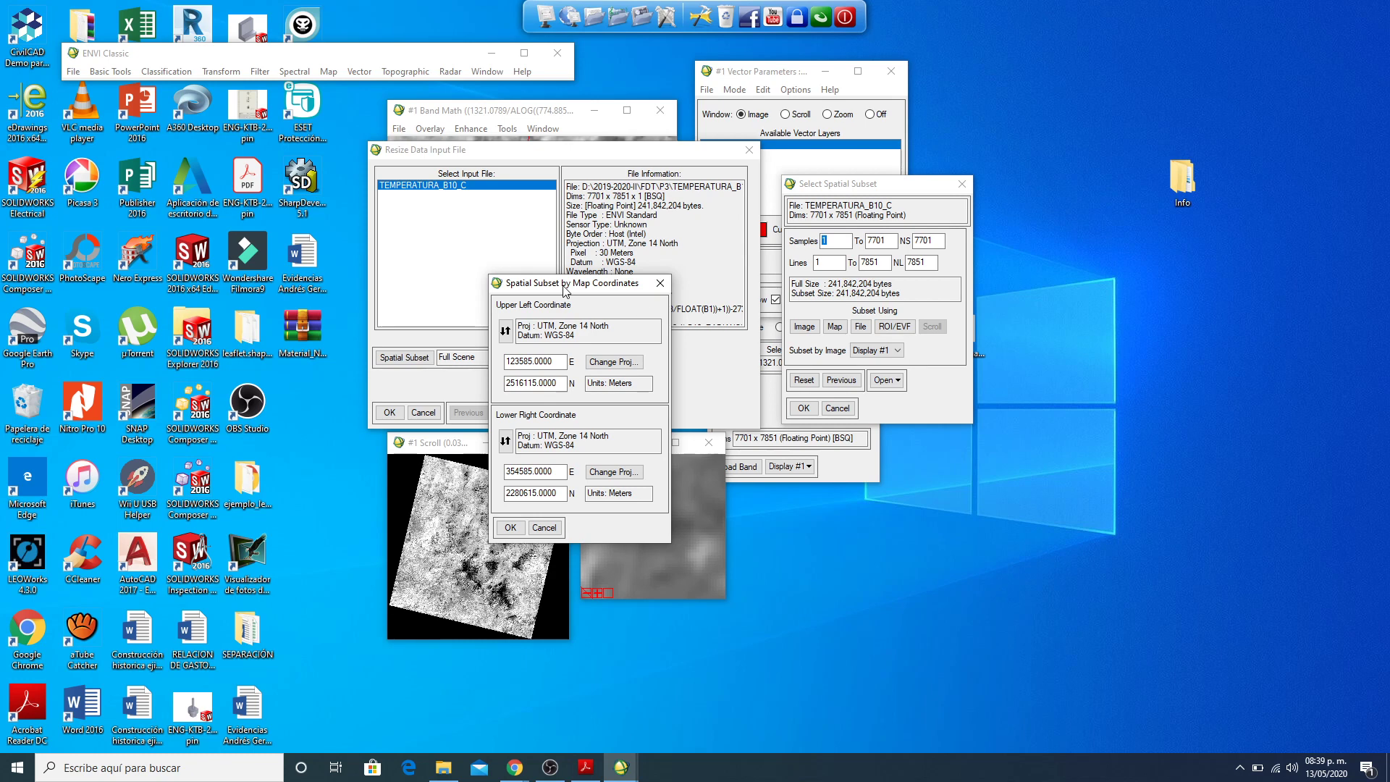
click(659, 283)
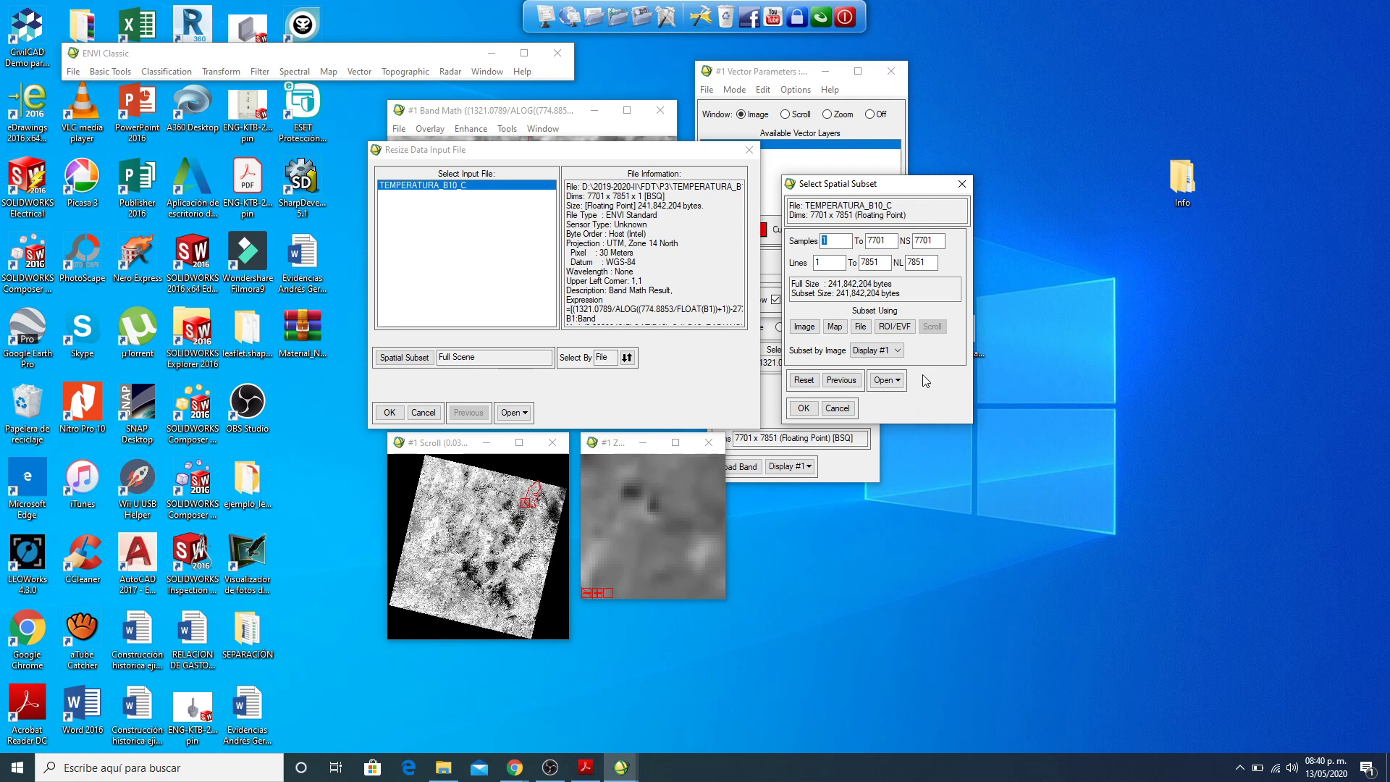
Step: Limit the spatial subset to the extent of the EVF layer Municipio and accept TEMPERATURA_B10_C as the resize input
click(894, 329)
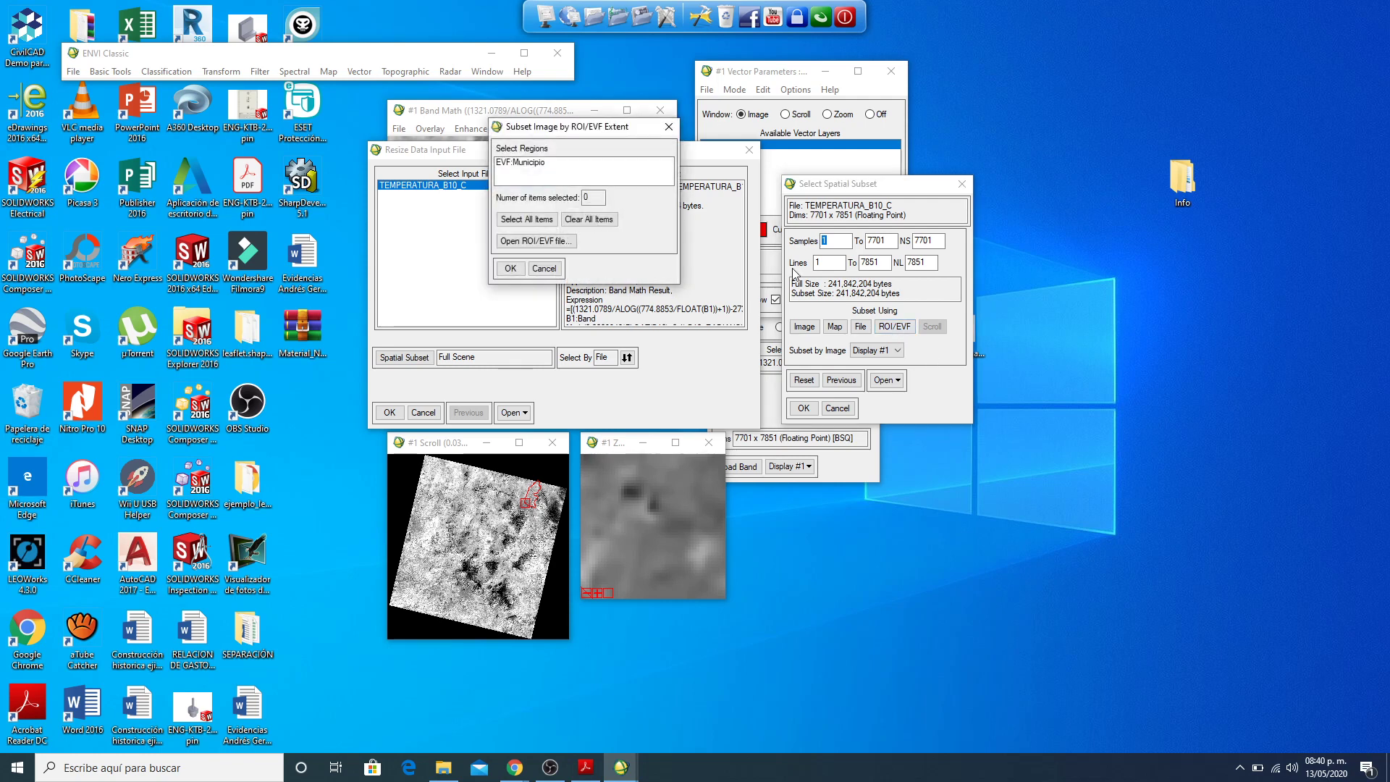
drag(553, 130, 566, 177)
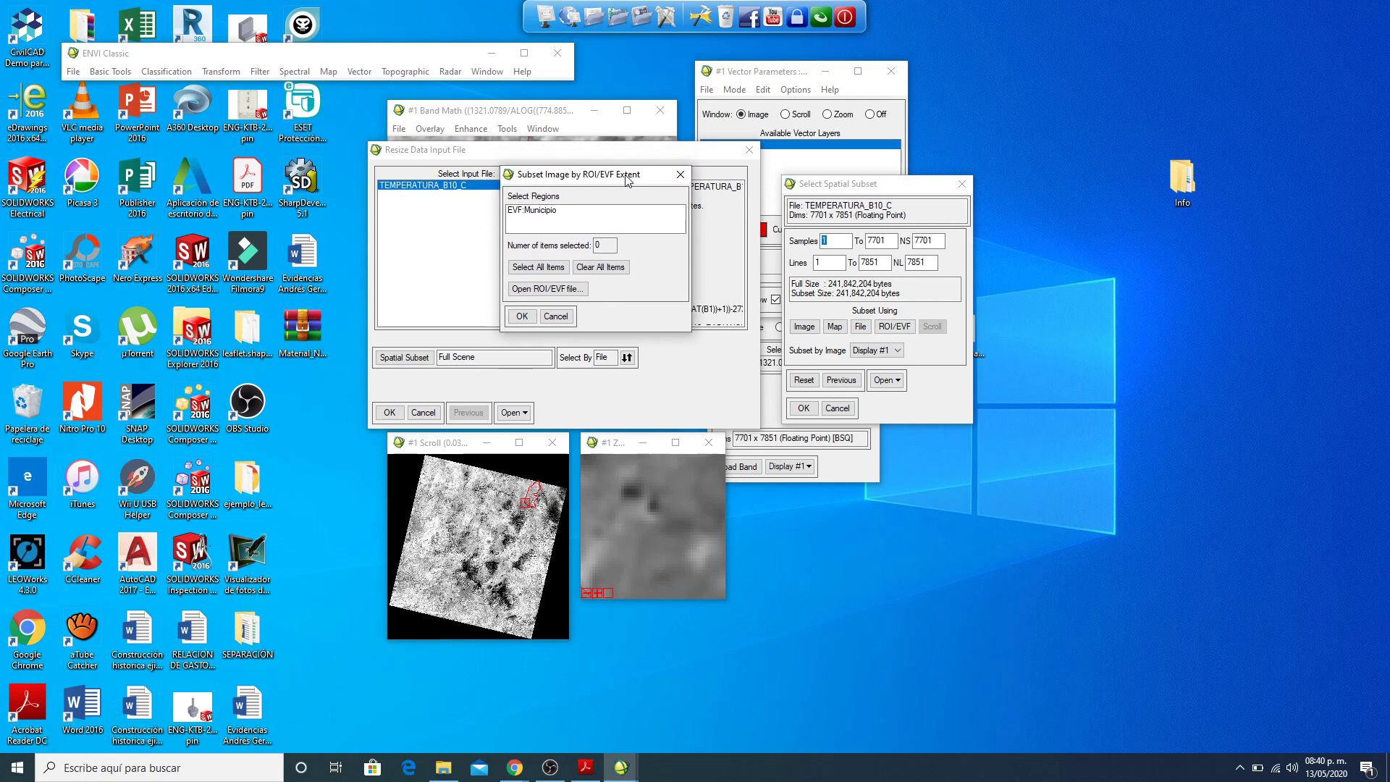
click(545, 211)
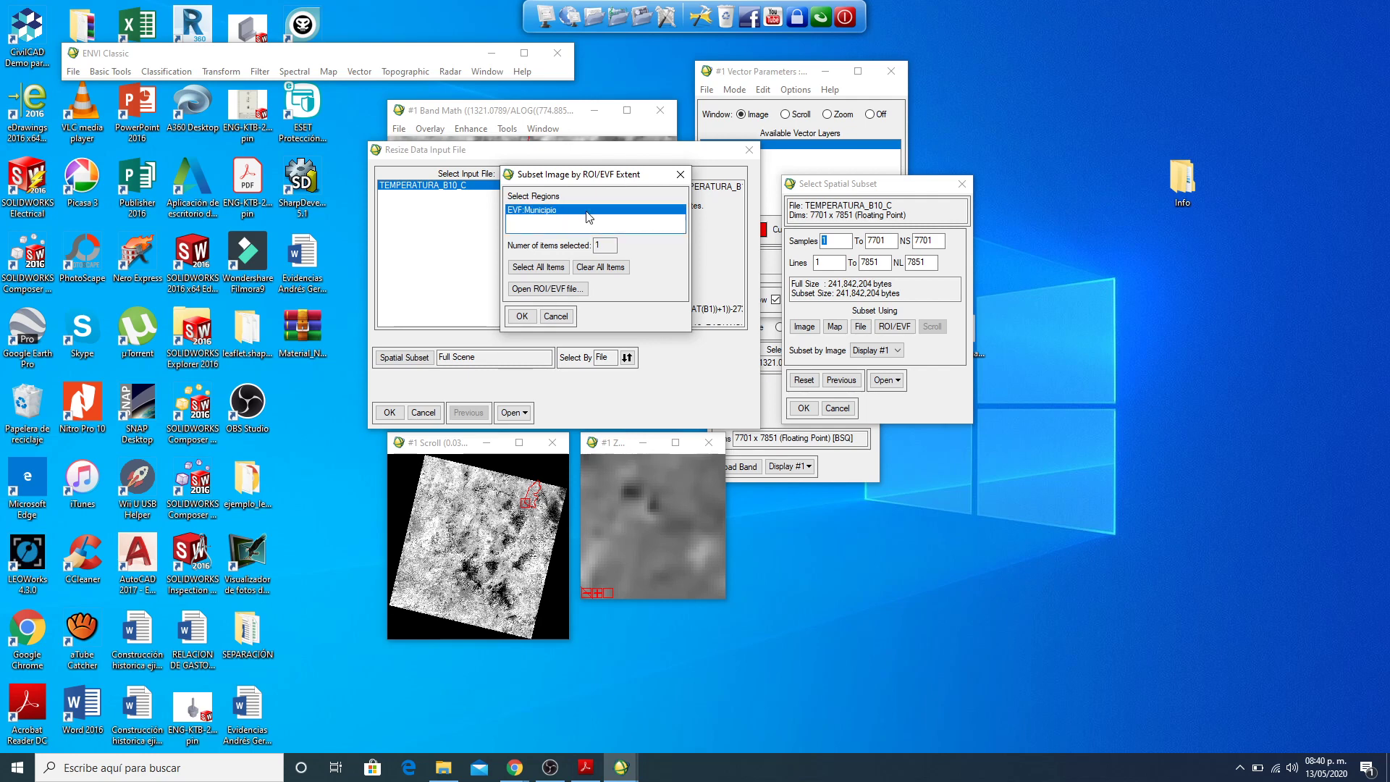
click(522, 316)
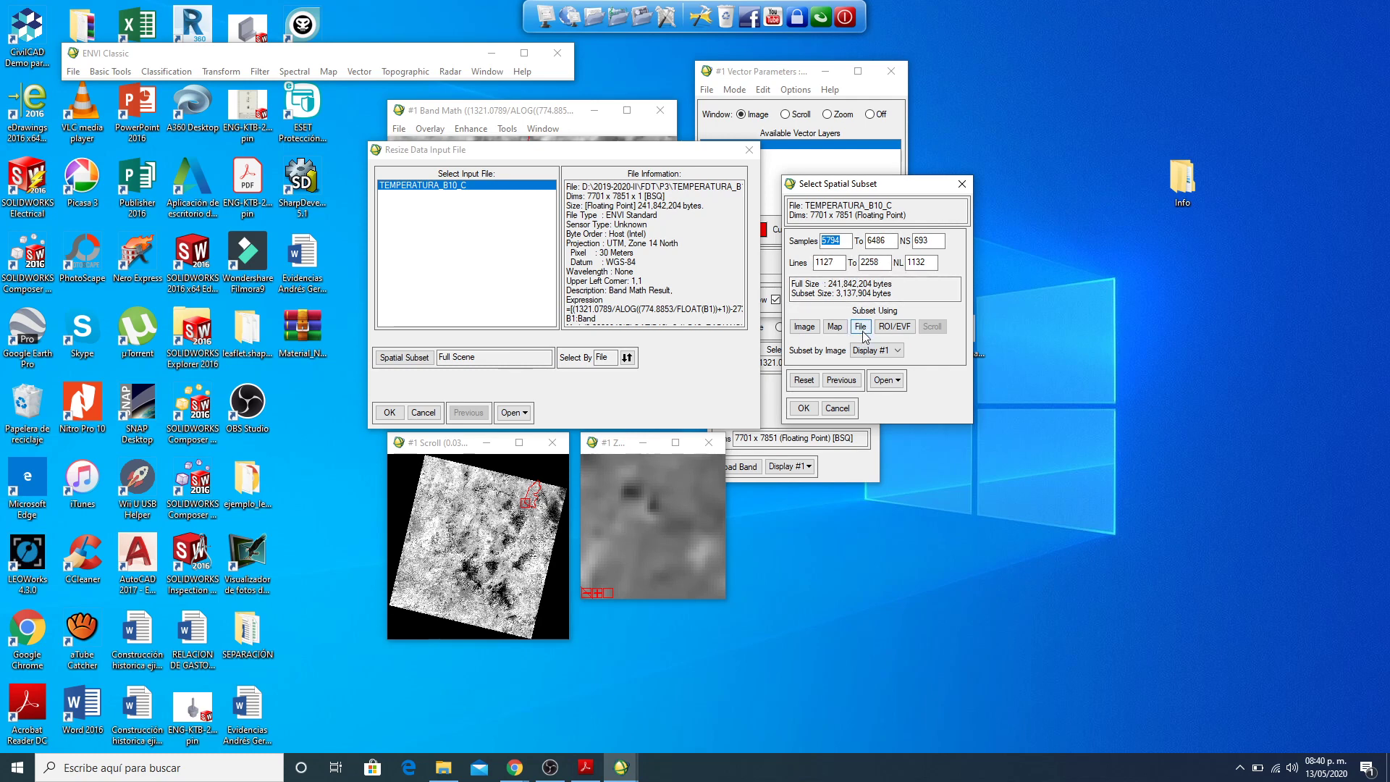
click(802, 408)
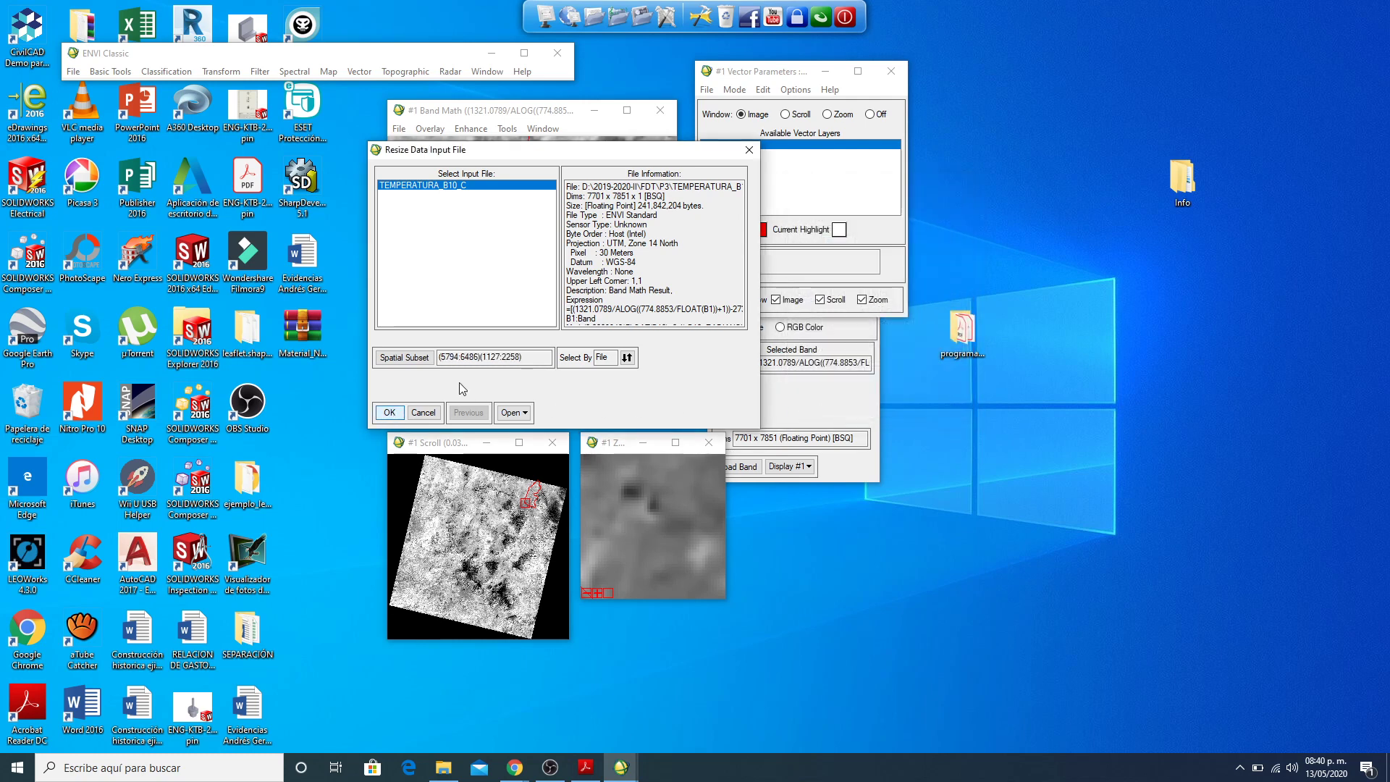
click(392, 411)
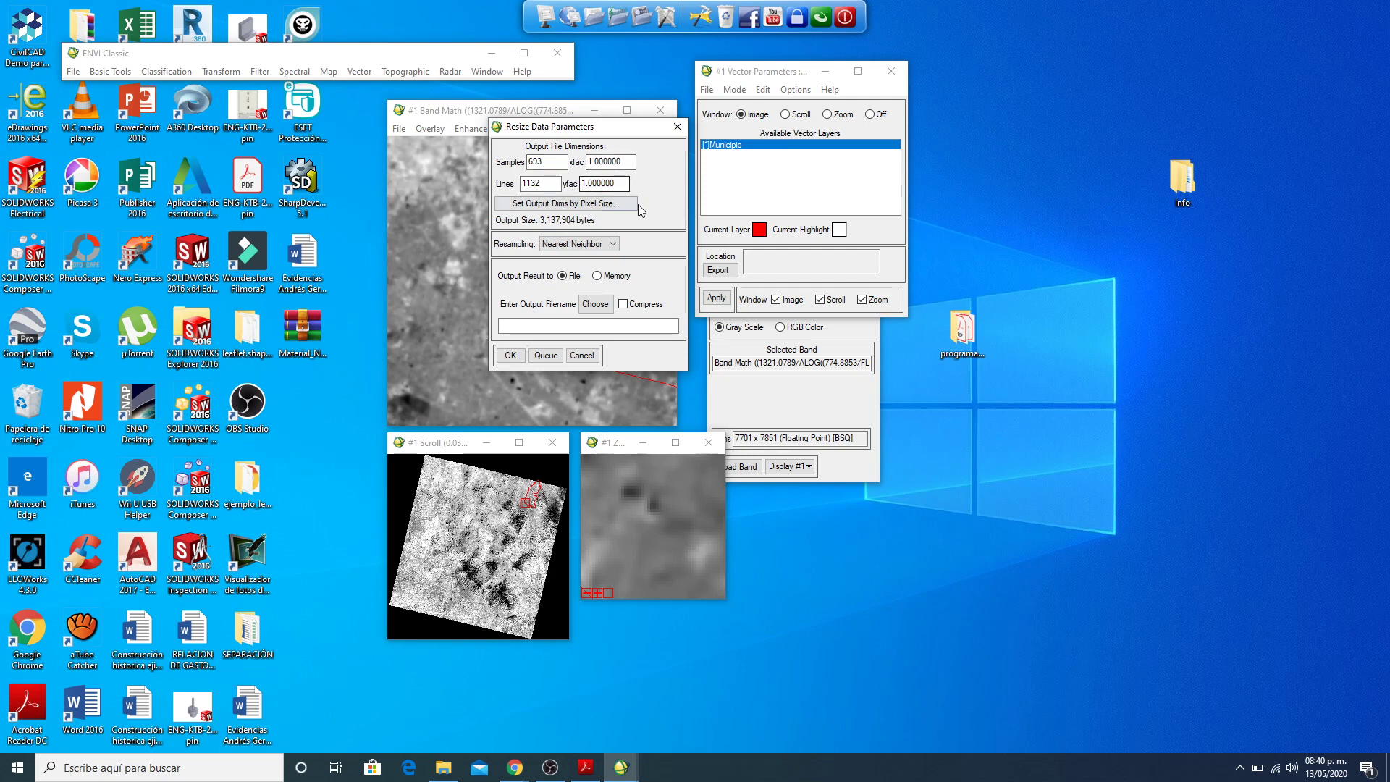
Step: Keep Nearest Neighbor resampling and create a folder named P5 in D:\2019-2020-II\FDT for the output file
click(615, 245)
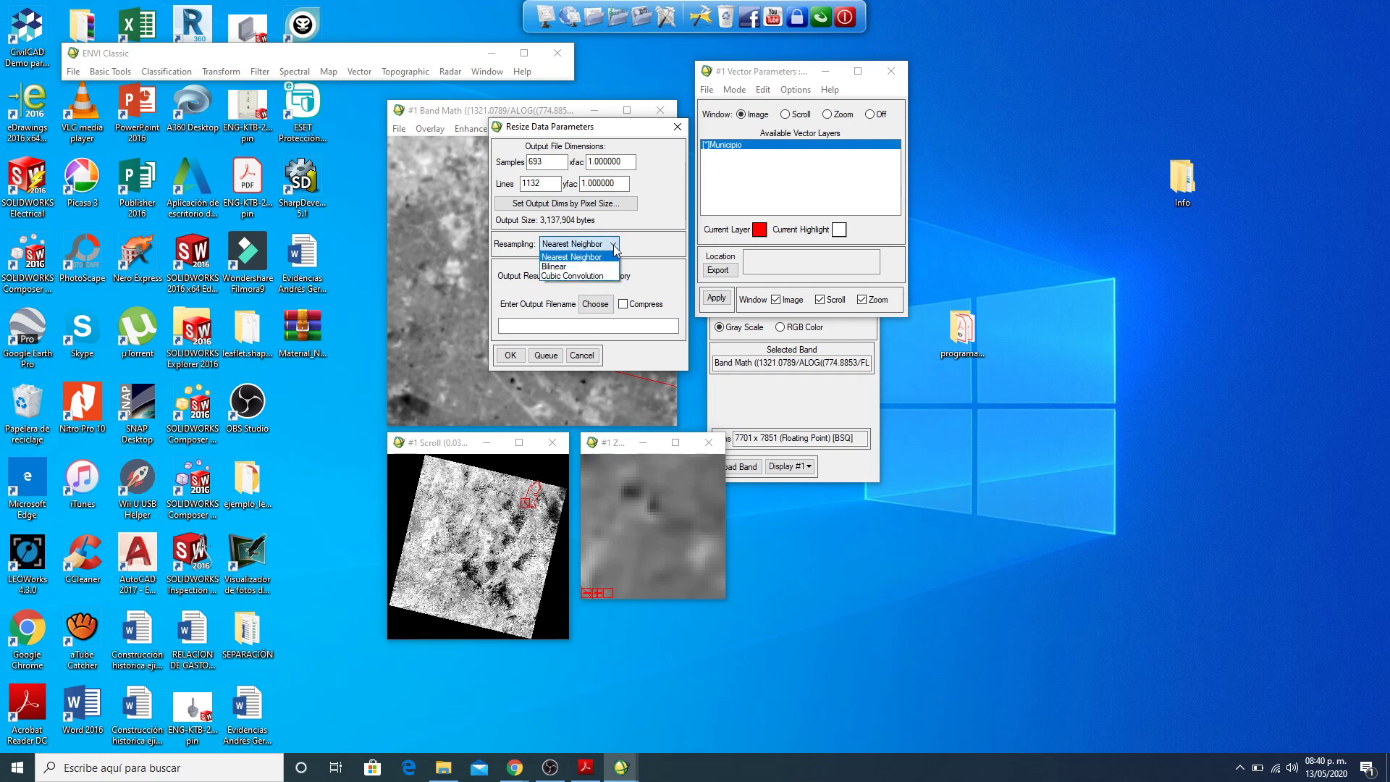
click(614, 244)
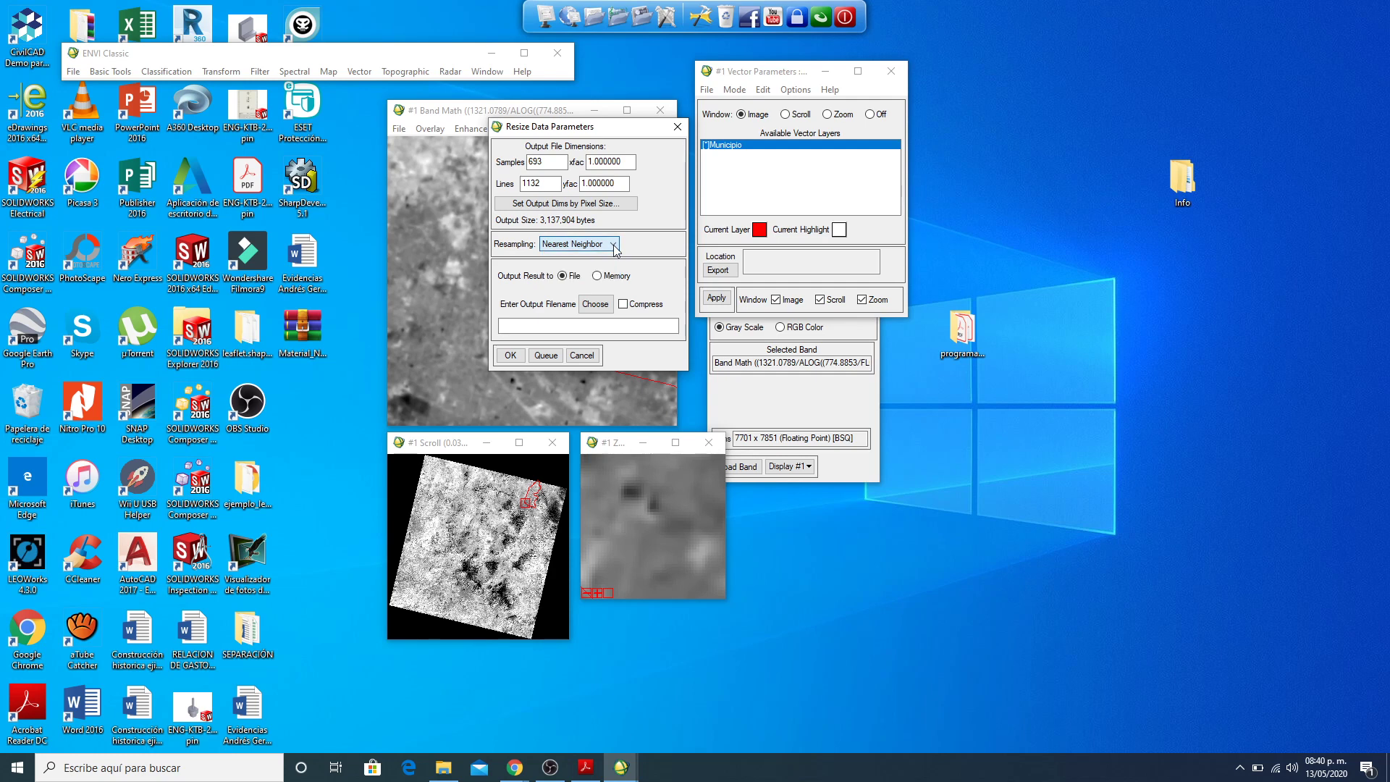
click(540, 328)
click(608, 308)
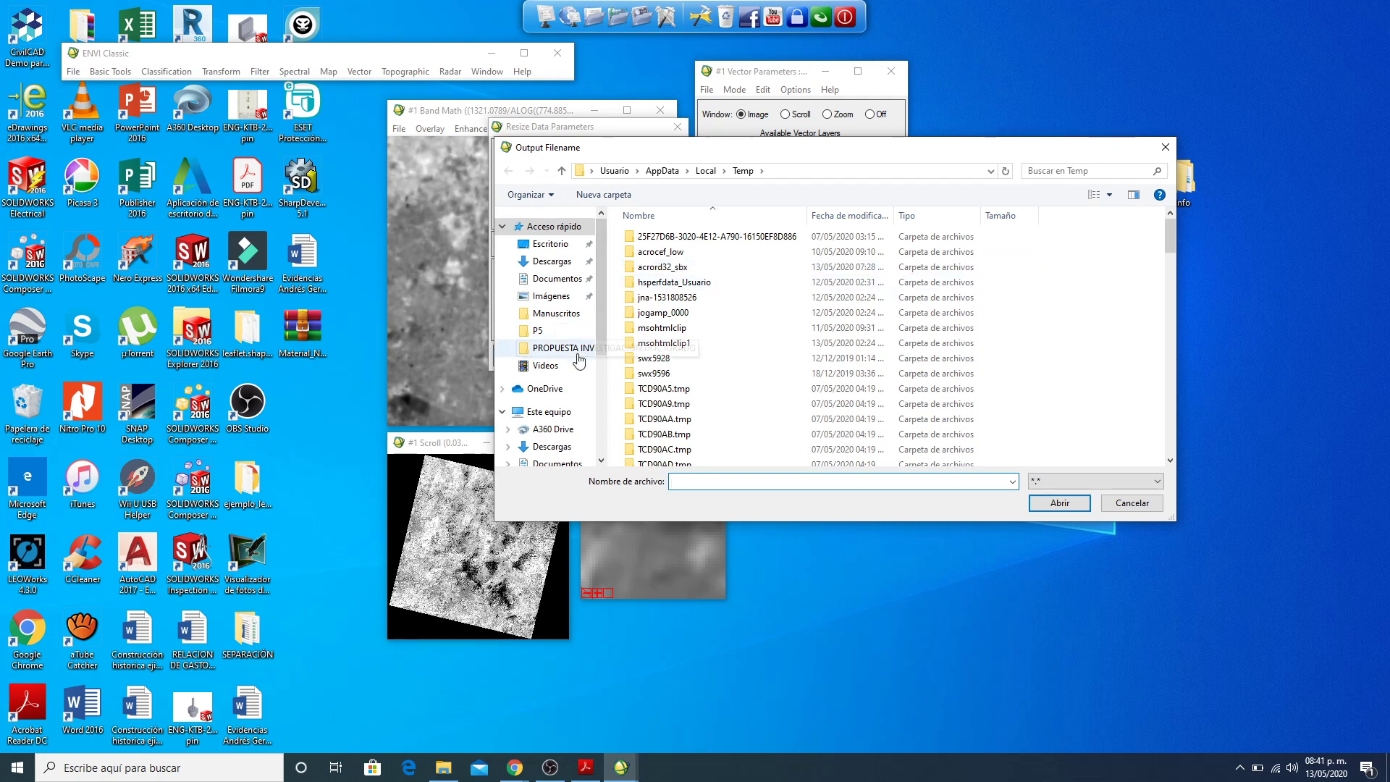
scroll(569, 432, down, 3)
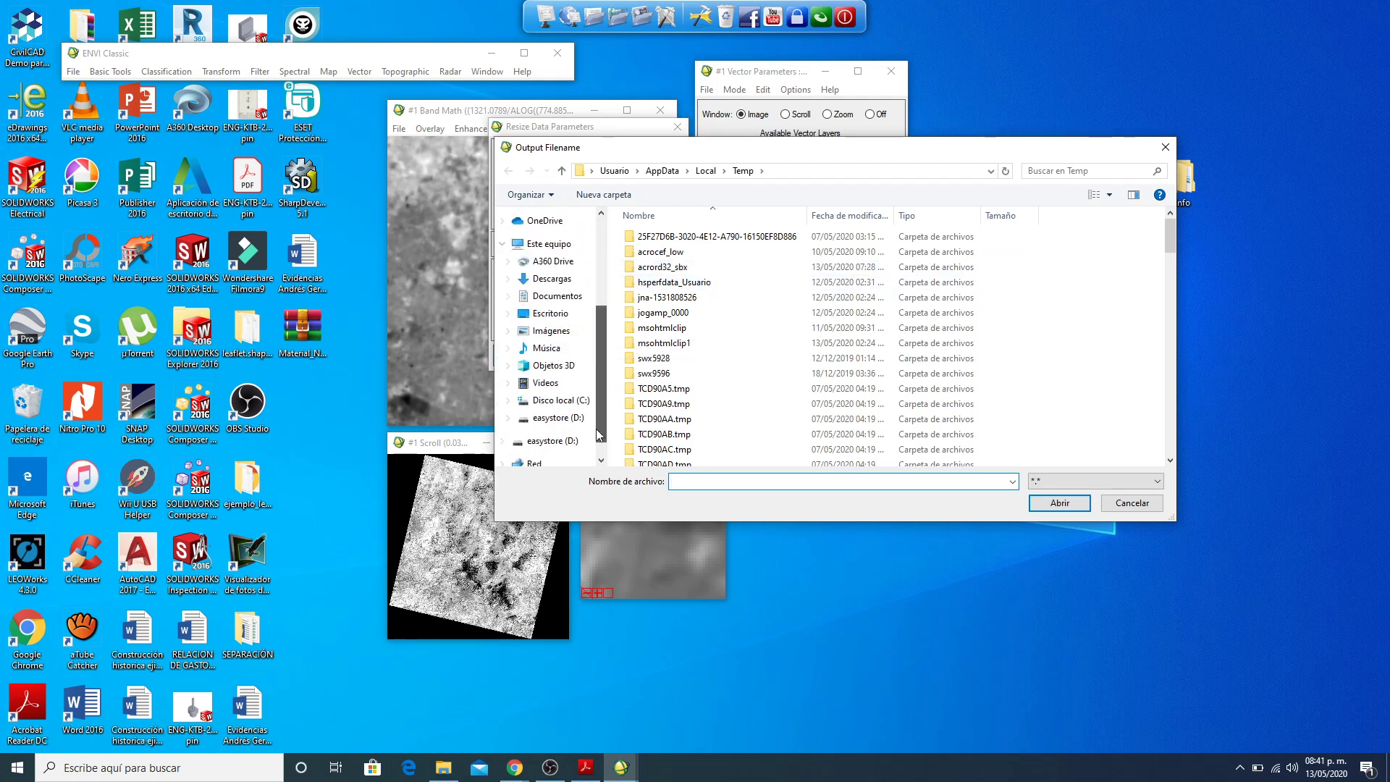
click(572, 418)
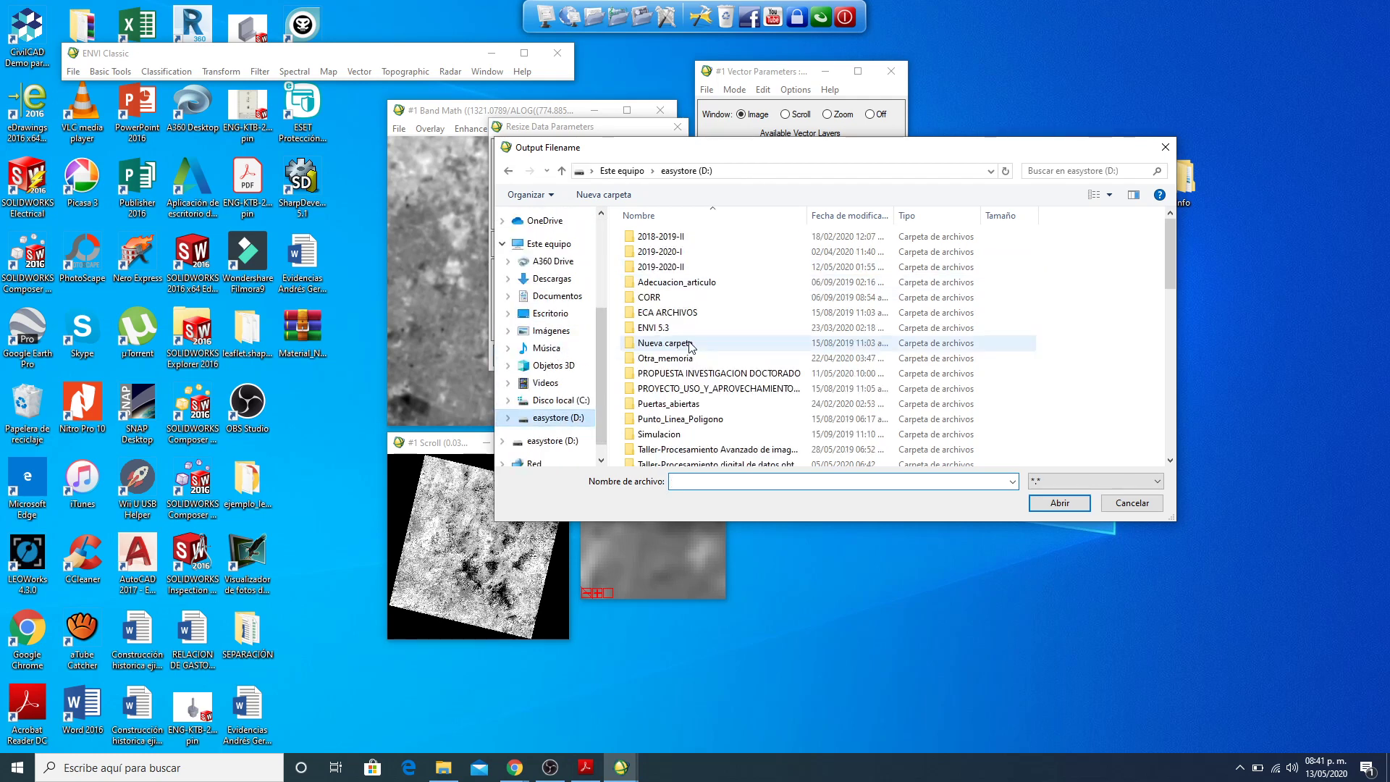
double_click(680, 267)
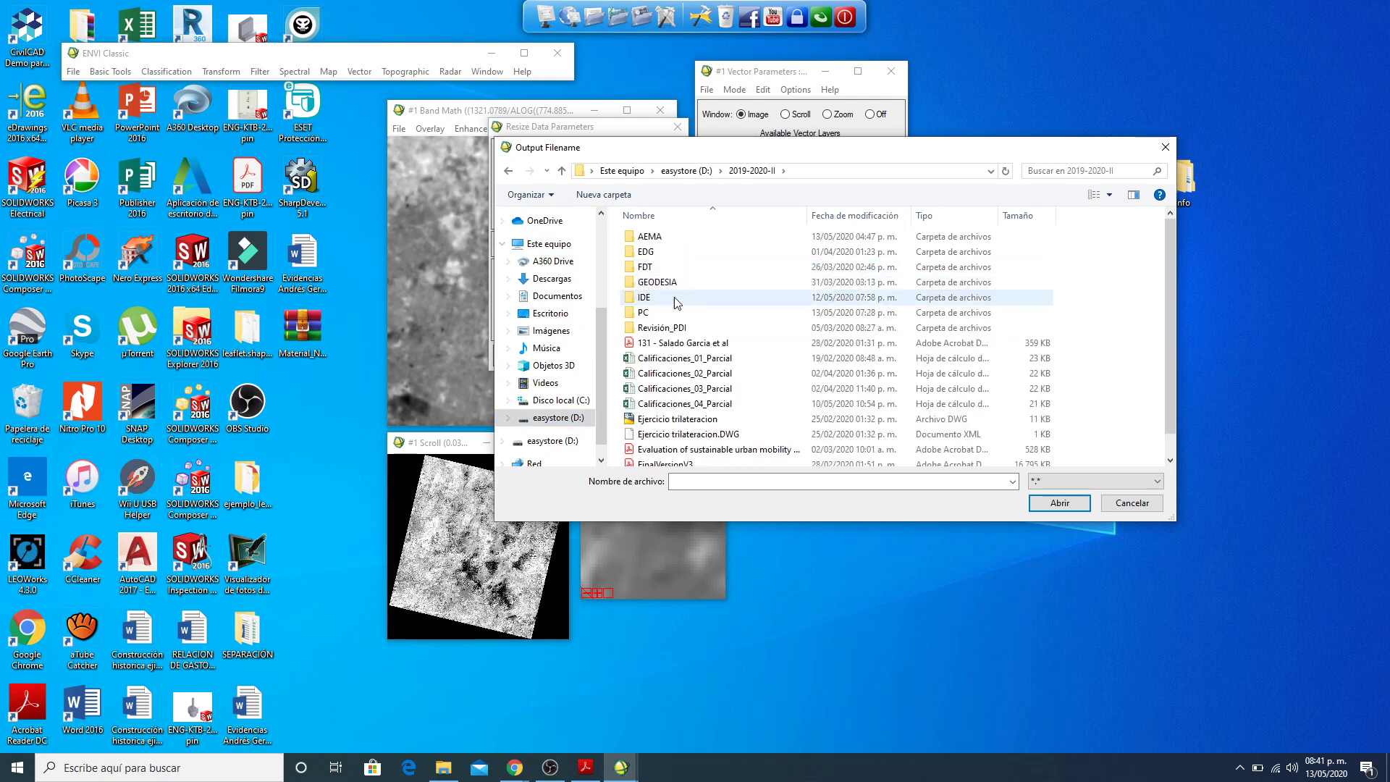
double_click(646, 269)
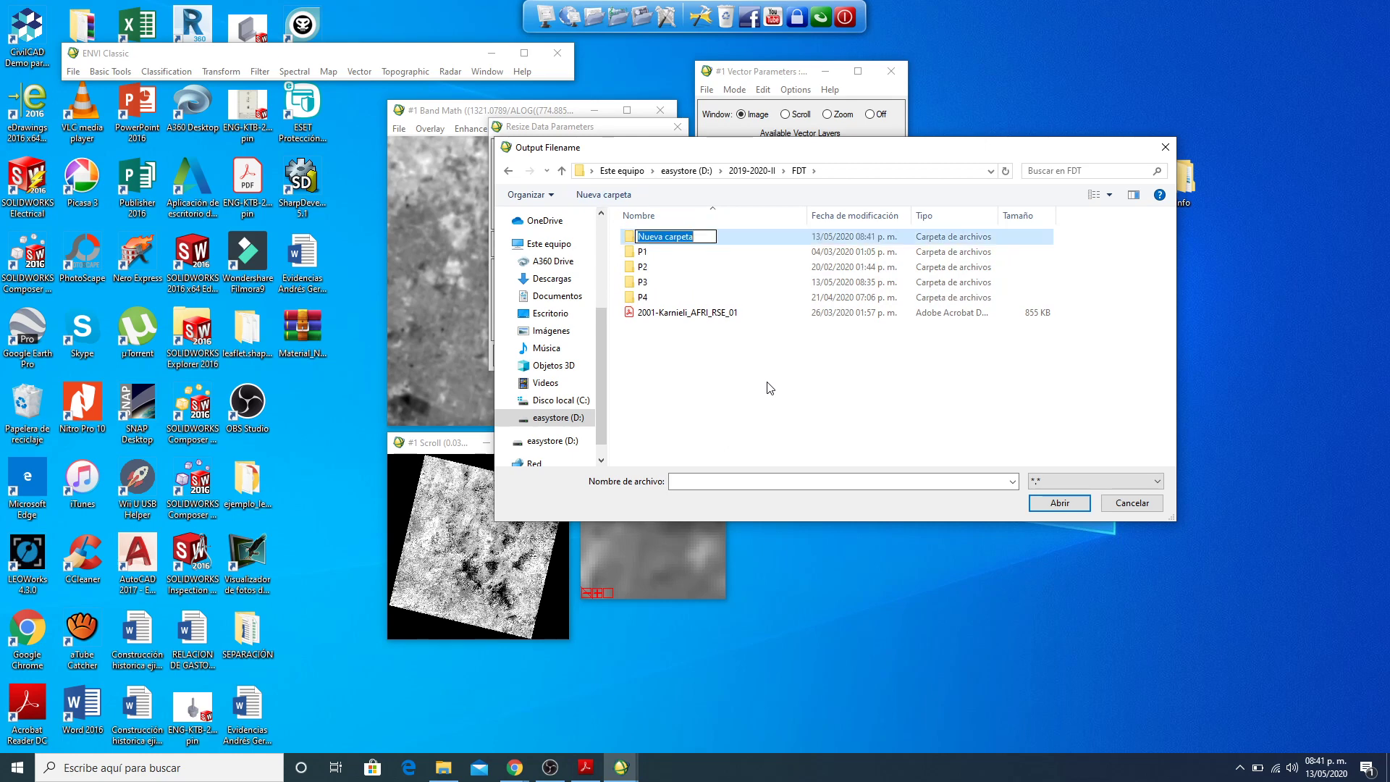
text(P5)
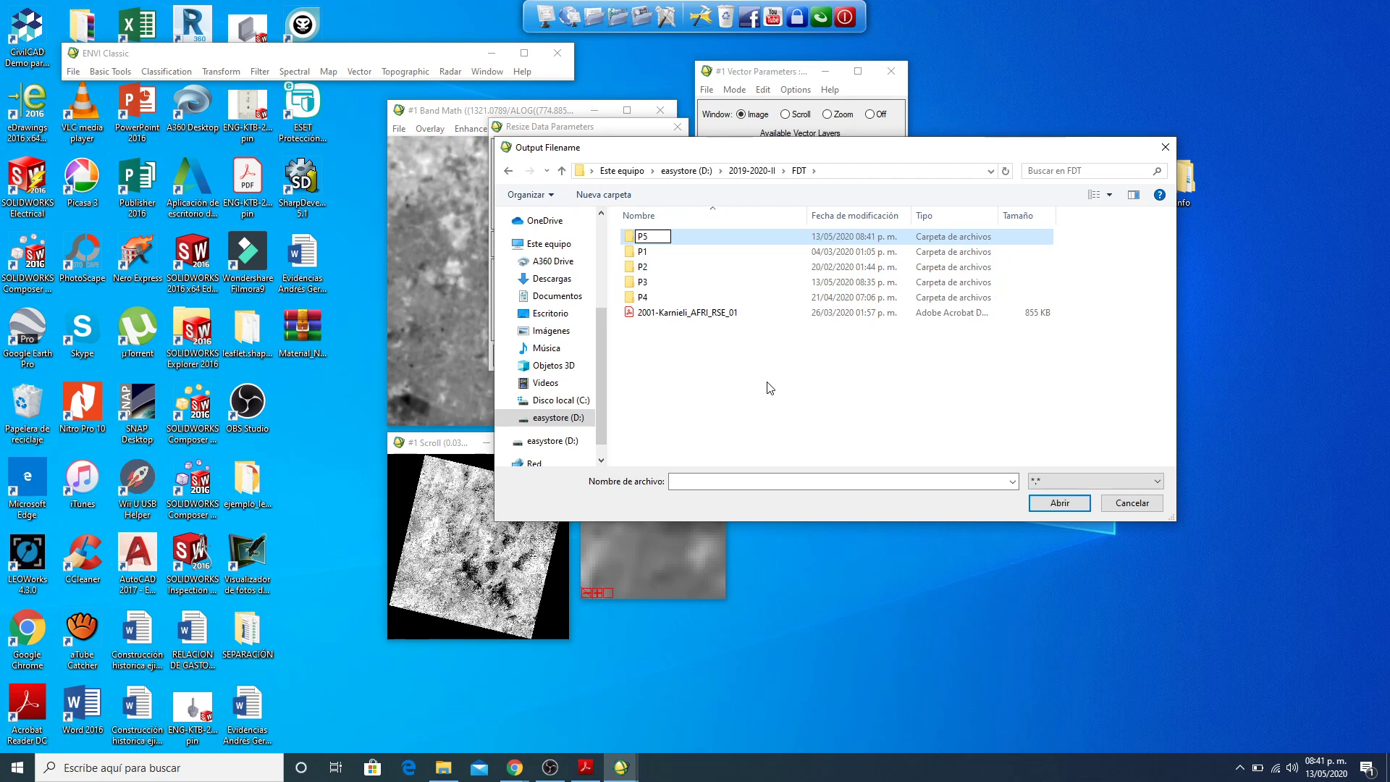
key(Return)
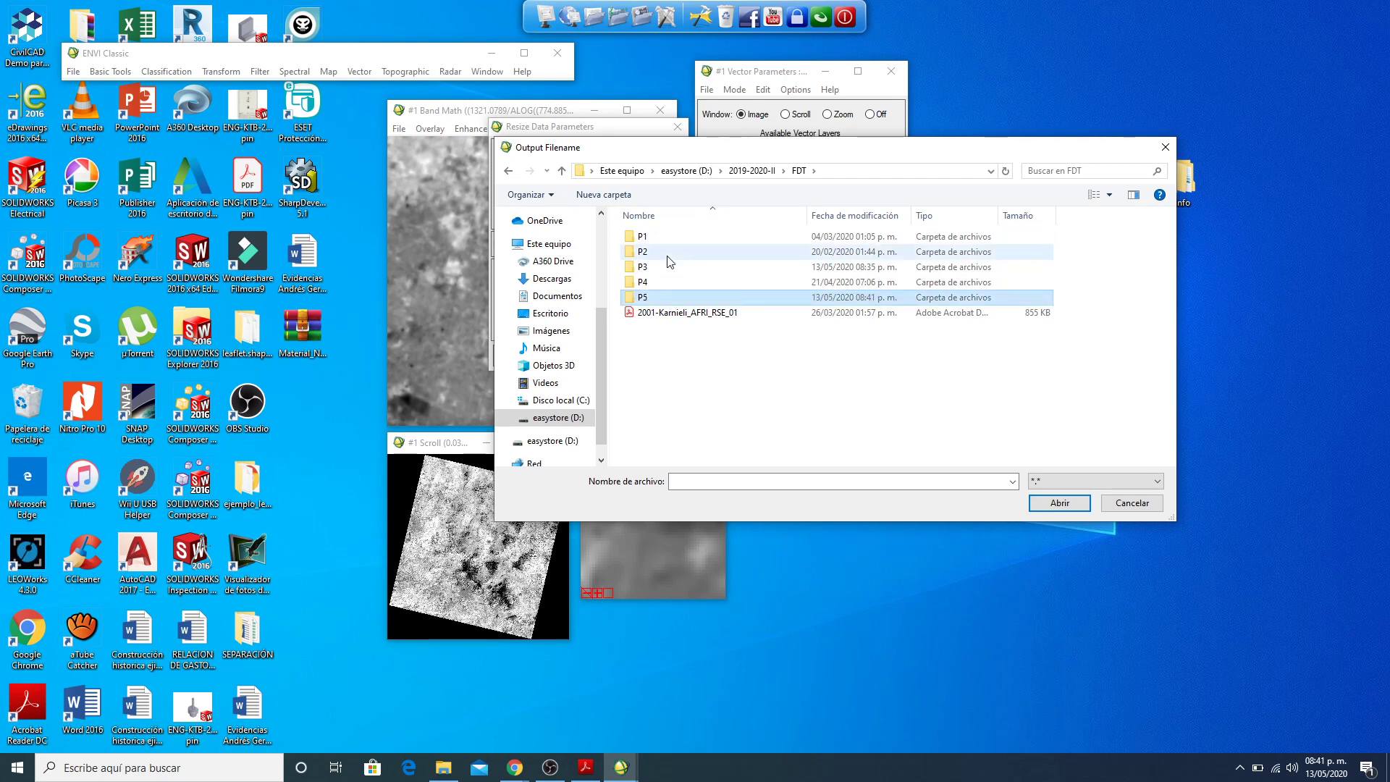
double_click(653, 304)
Step: Name the output file TemperaturaC_recorte in the P5 folder and run the resize
click(737, 481)
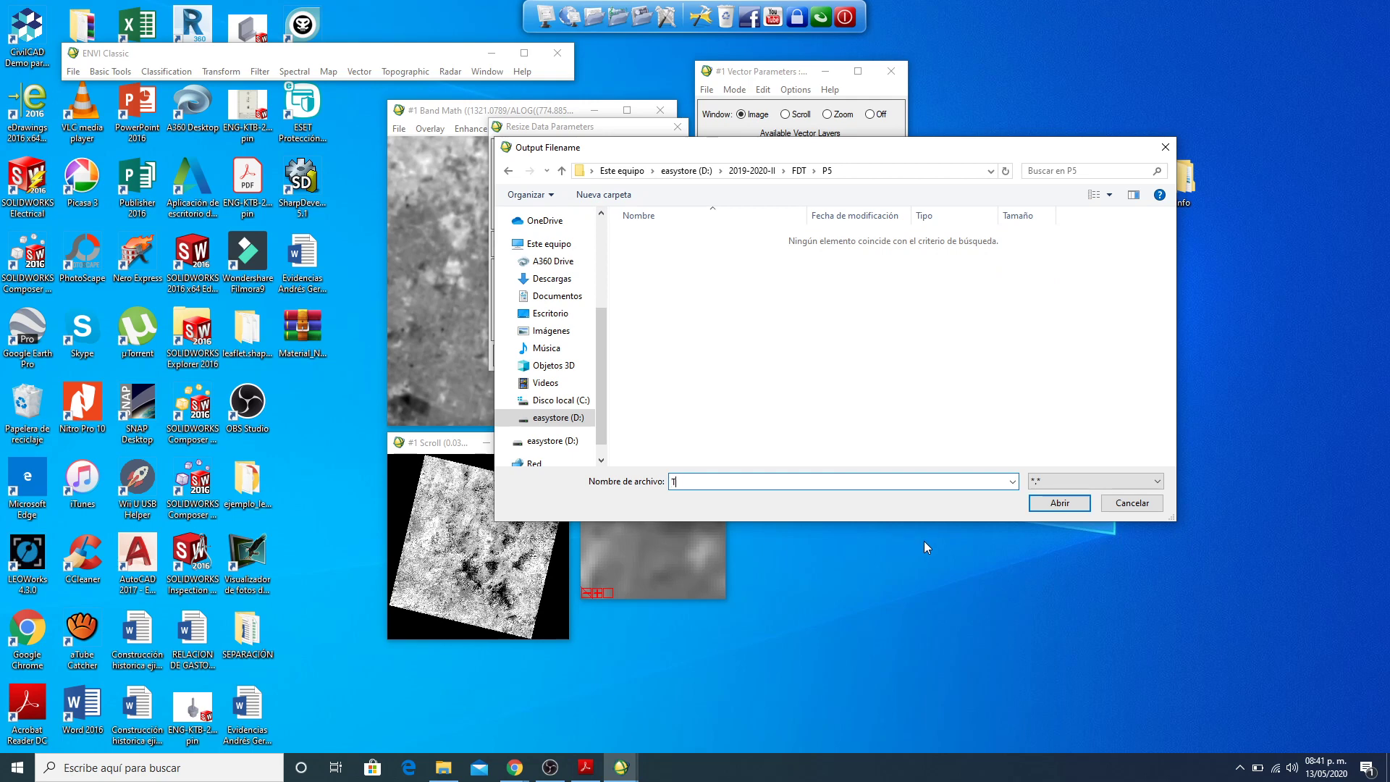
text(Temperatura)
text(_recorte)
key(BackSpace)
key(Left)
key(Left)
key(Left)
key(Left)
key(Left)
key(Left)
key(Left)
key(Left)
text(C)
click(1059, 503)
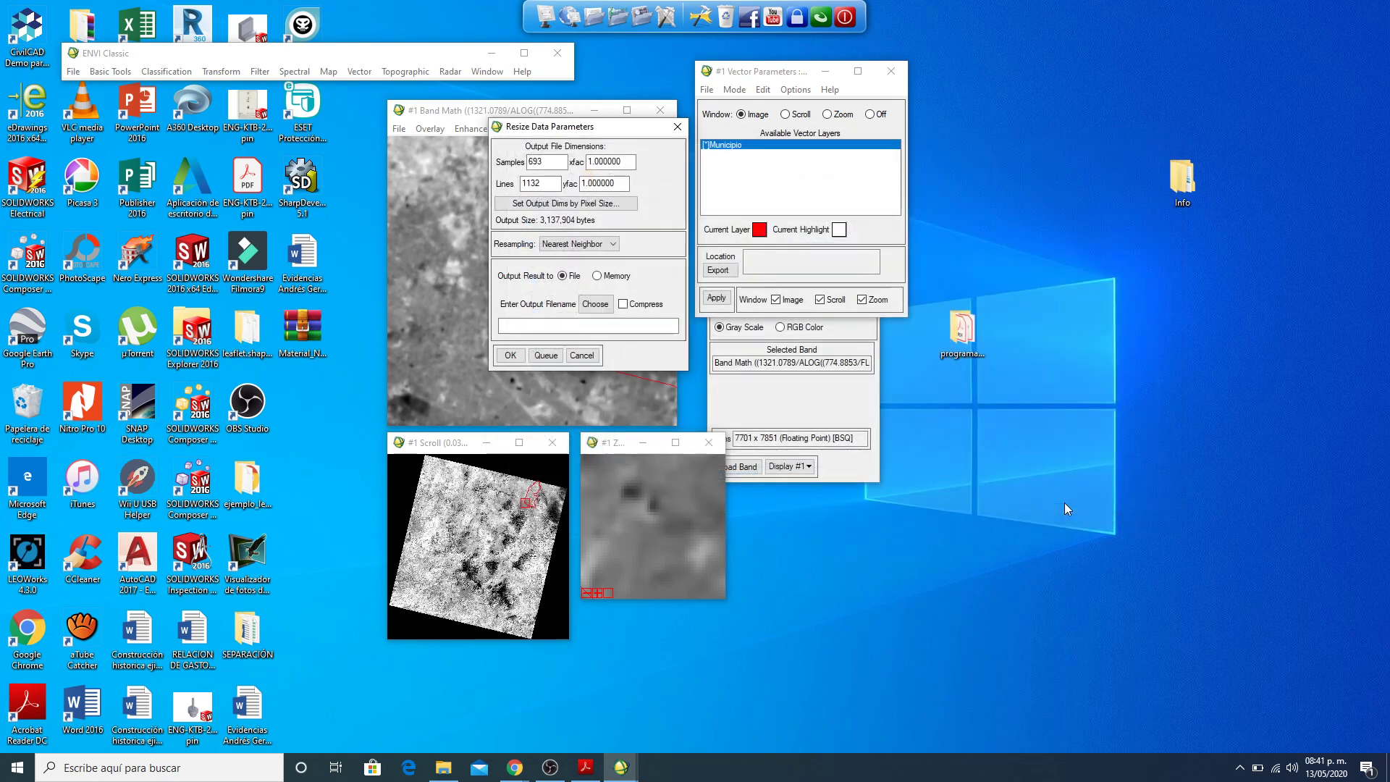
click(511, 356)
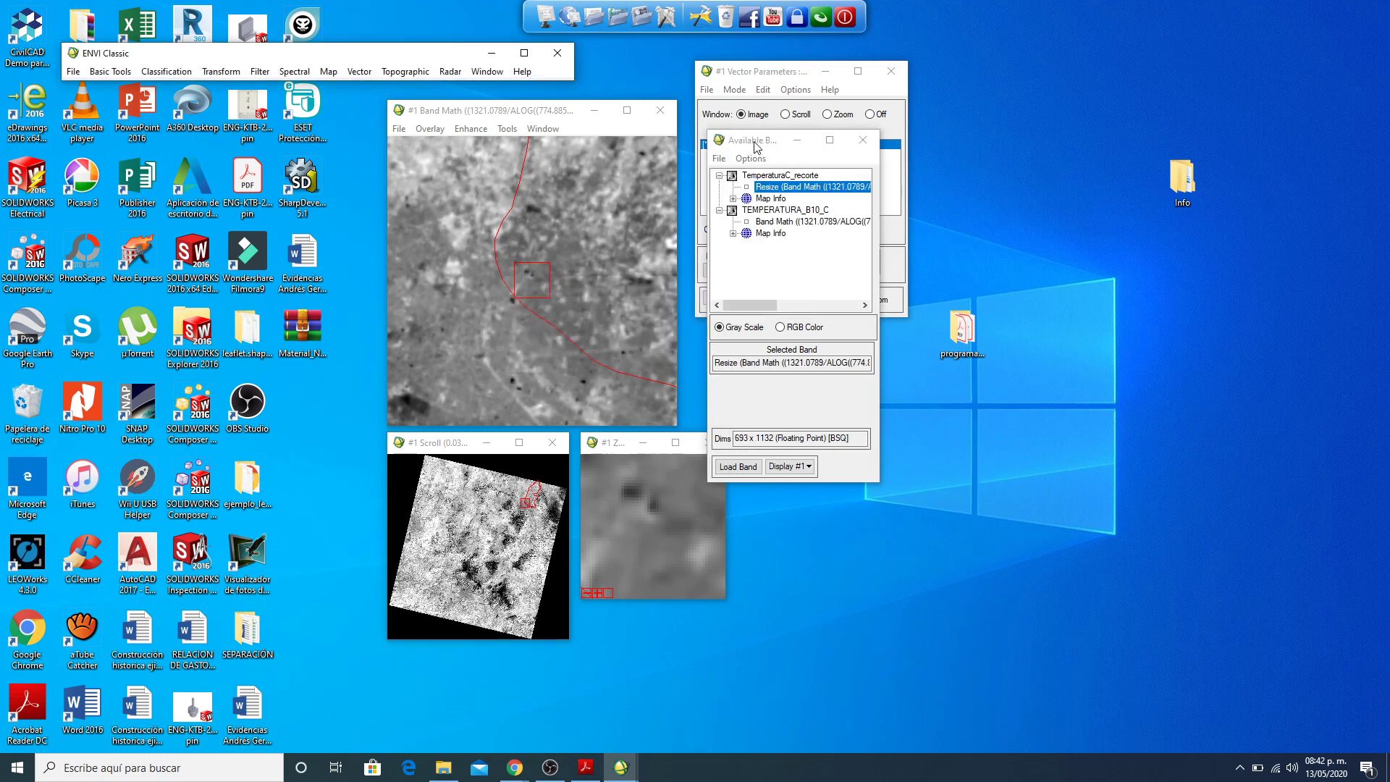
Step: Load the Resize band of TemperaturaC_recorte in a new display and close display #1, putting the new display in its place
click(785, 189)
right_click(785, 189)
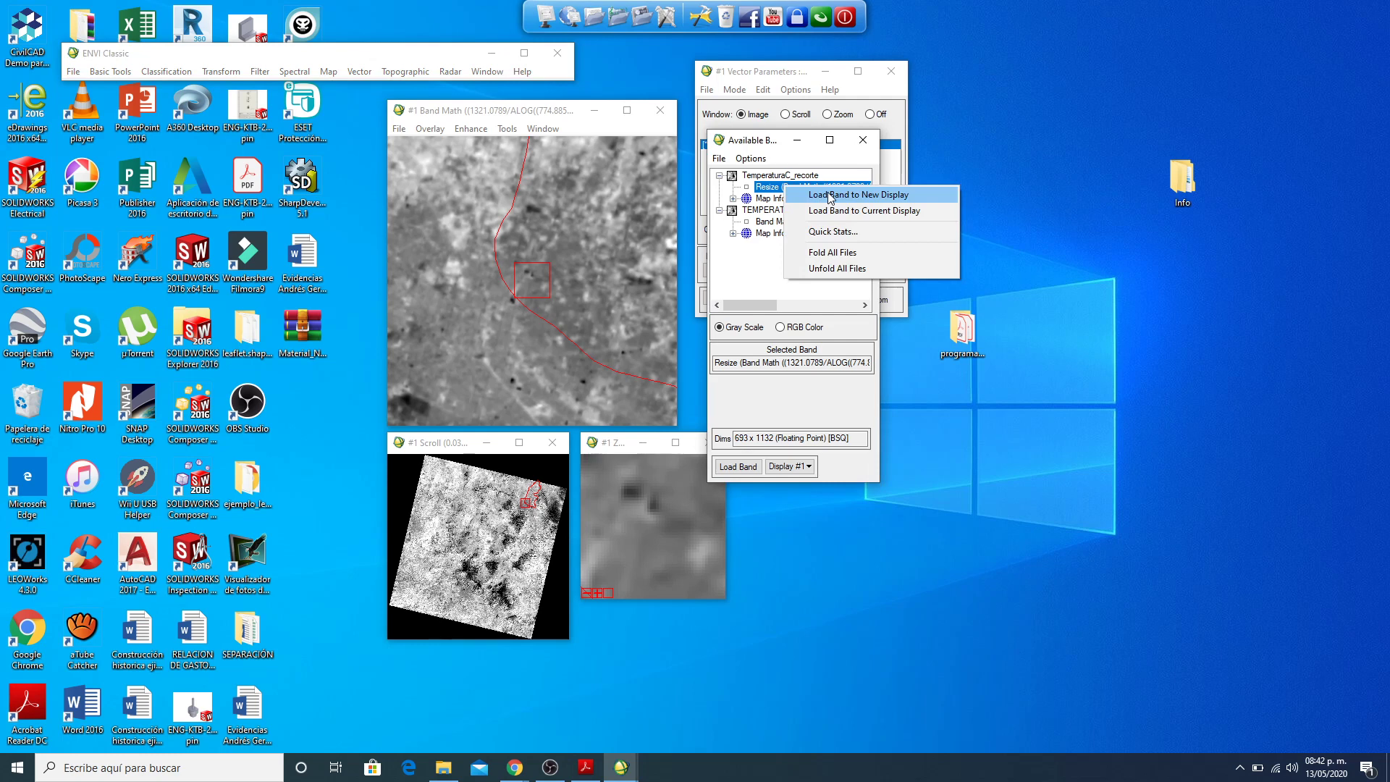
click(829, 196)
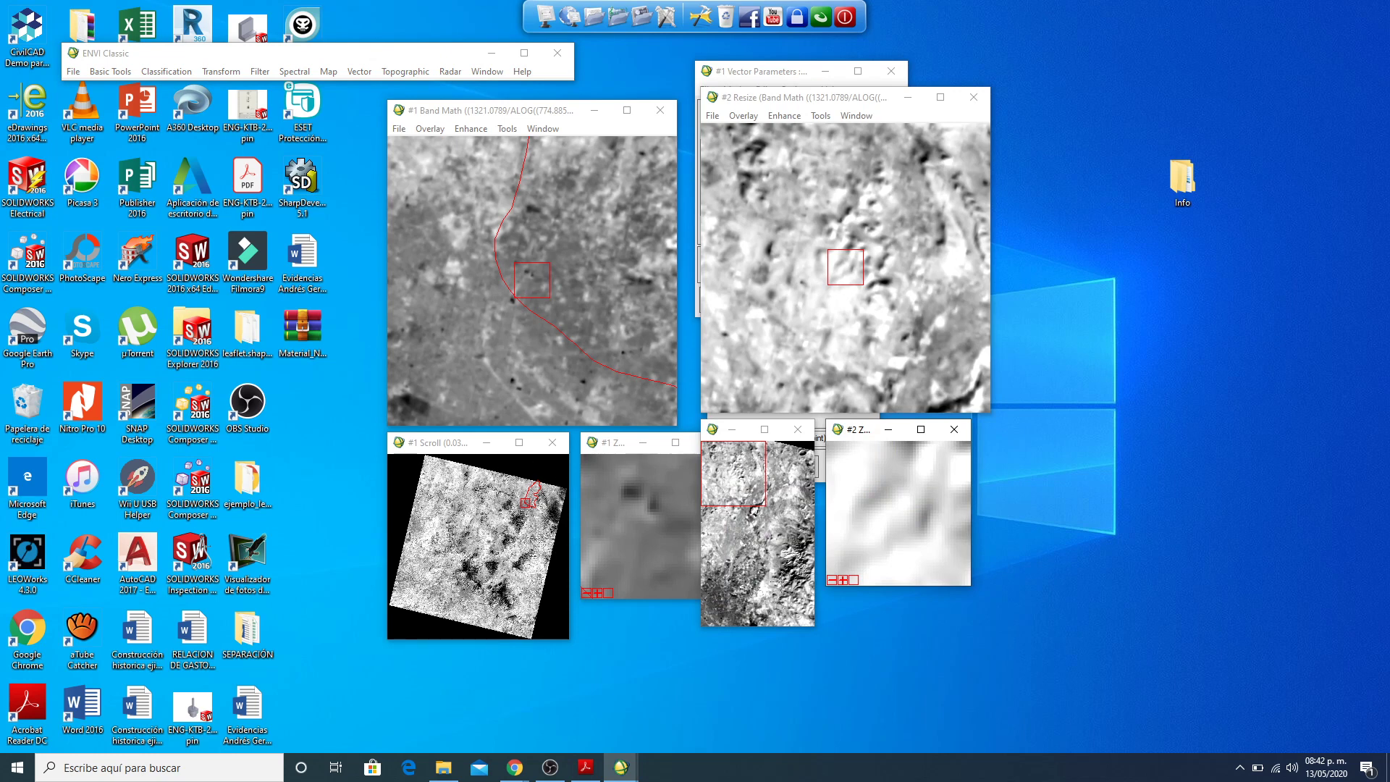
click(671, 117)
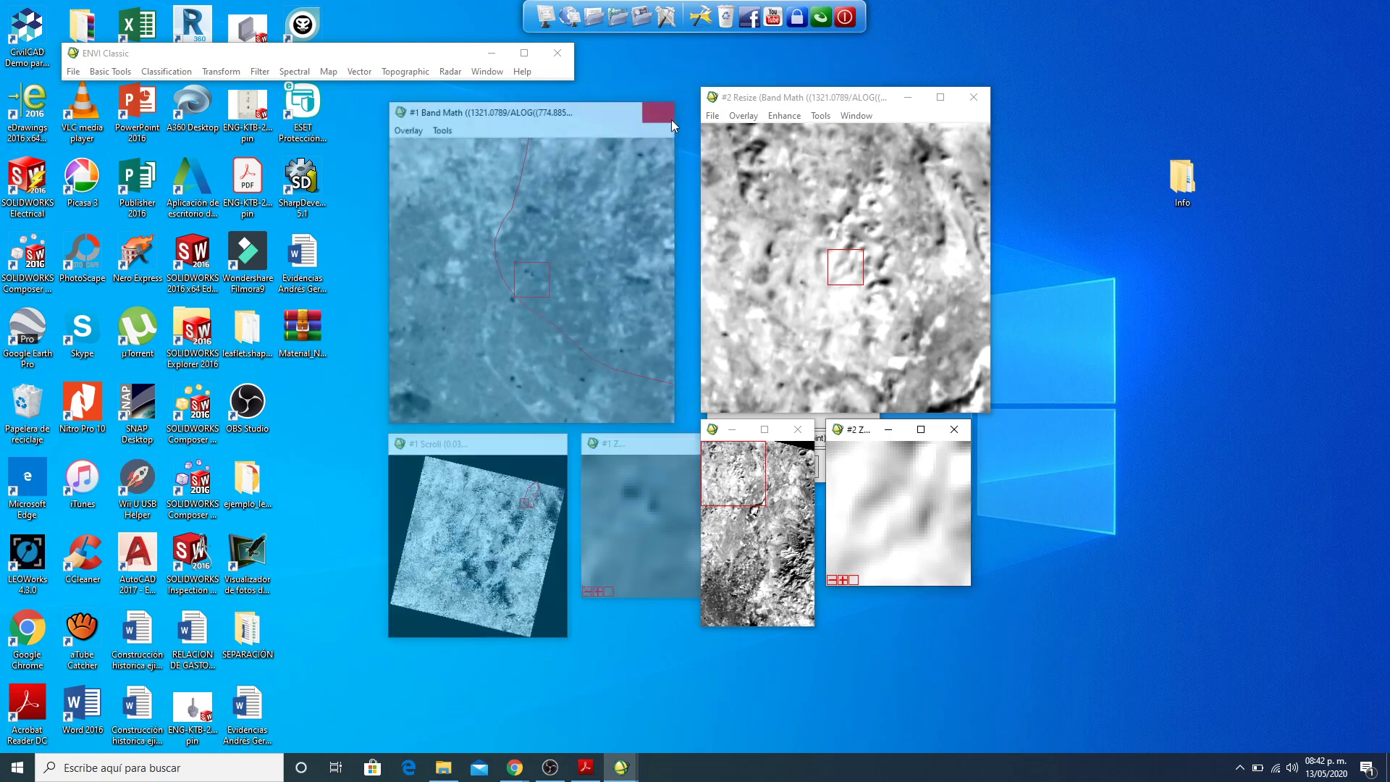
drag(822, 103, 487, 117)
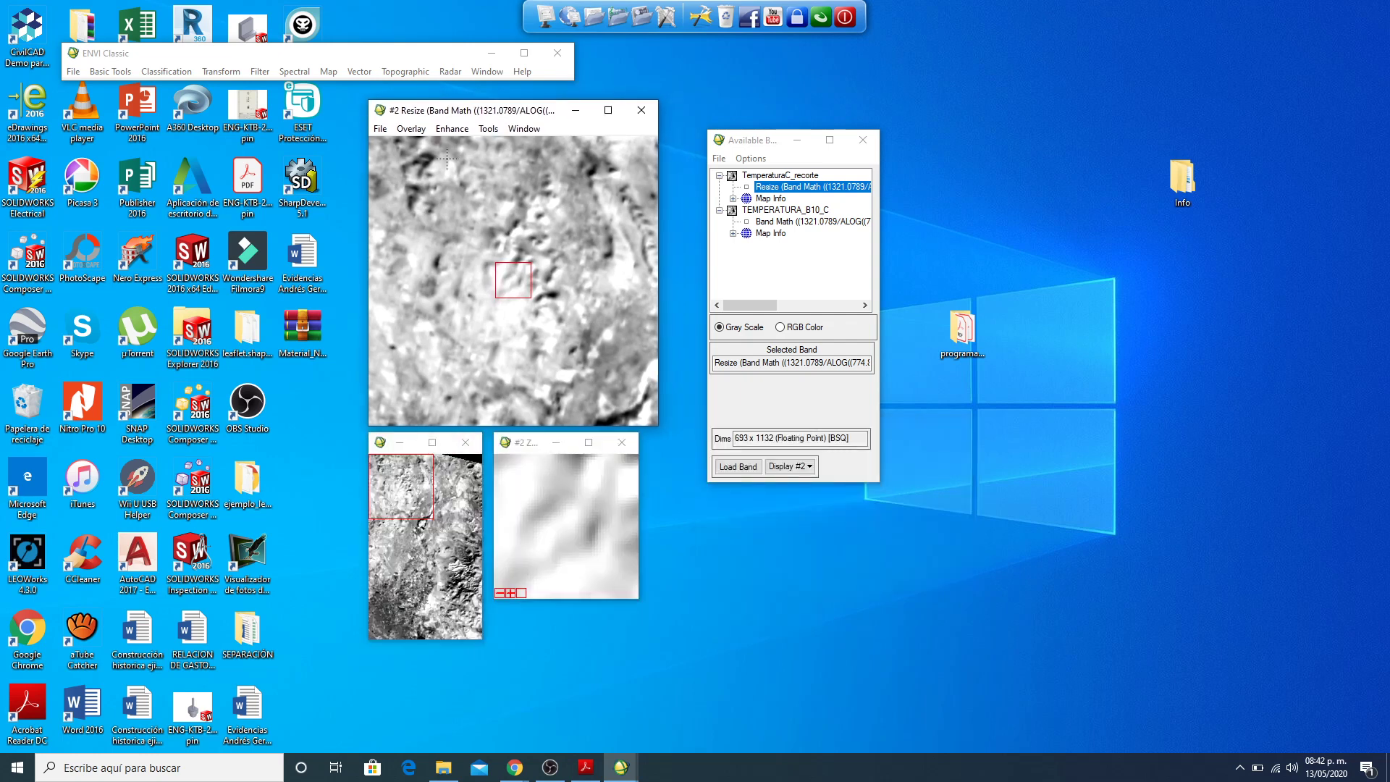
Step: Overlay the already loaded Municipio vector layer on the cropped temperature image in display #2
click(411, 129)
click(436, 243)
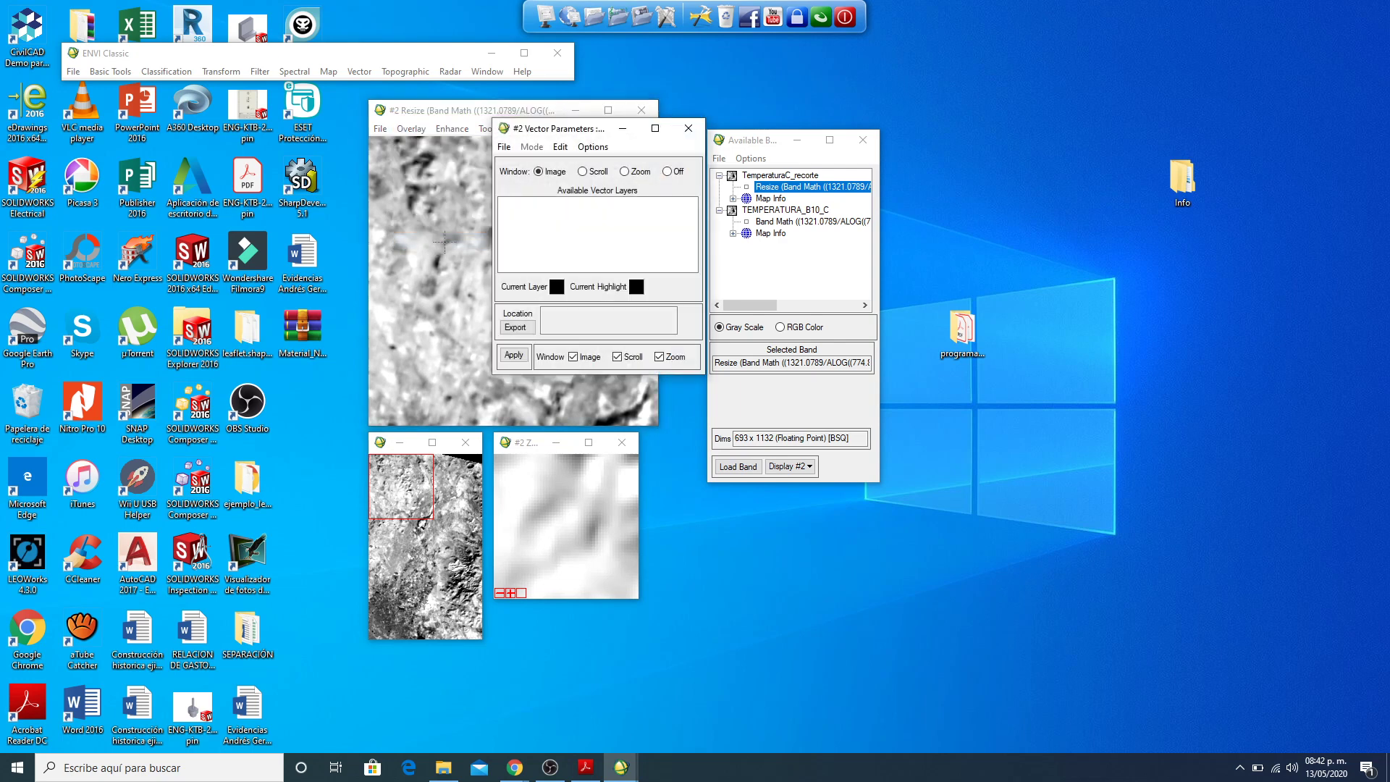
drag(550, 130, 748, 94)
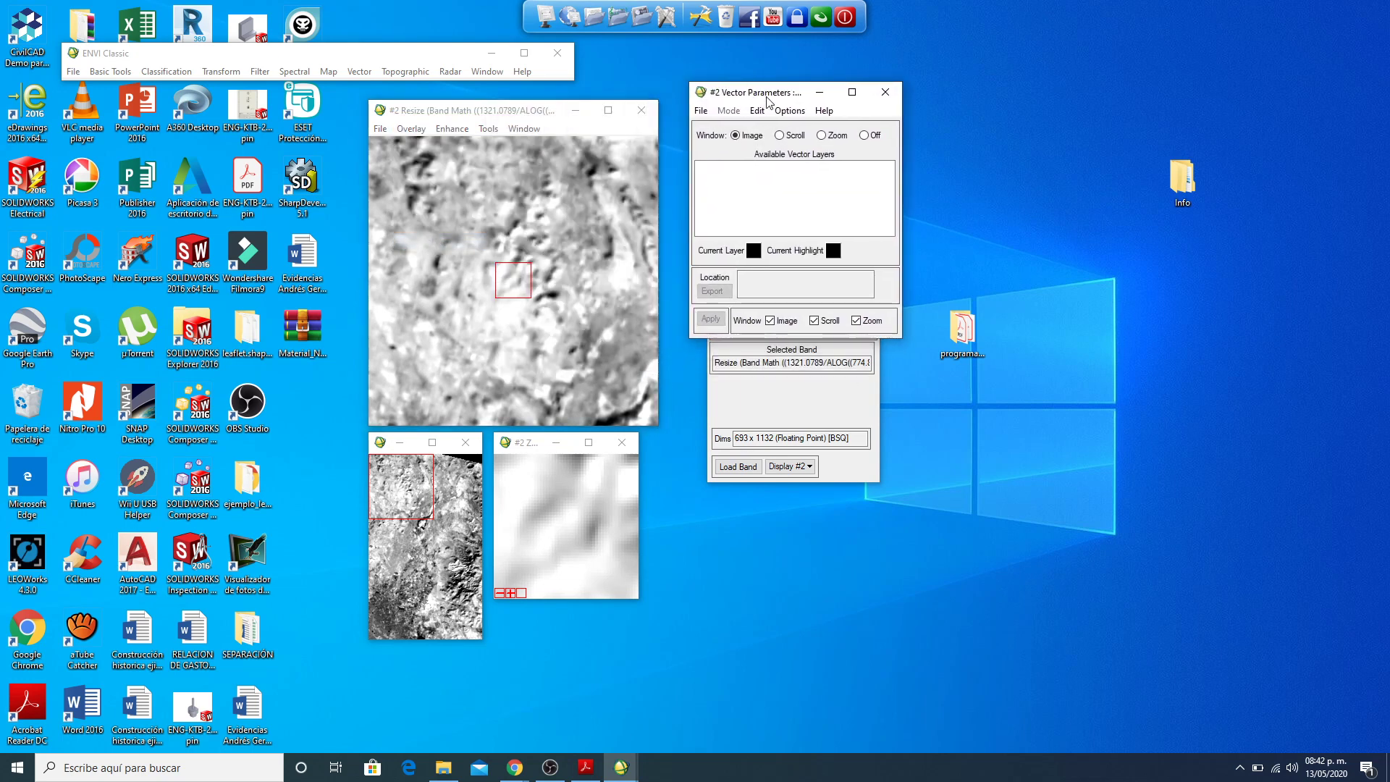
click(801, 114)
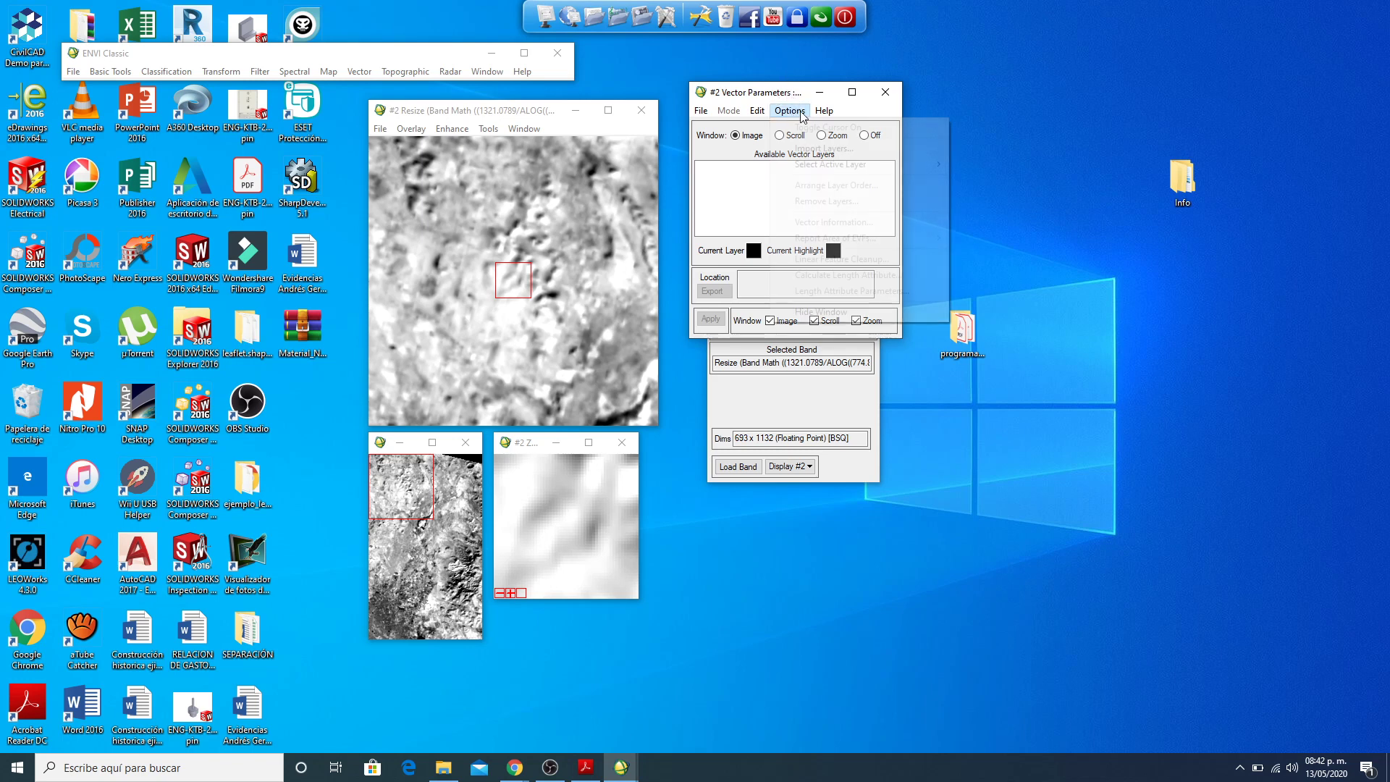
click(815, 150)
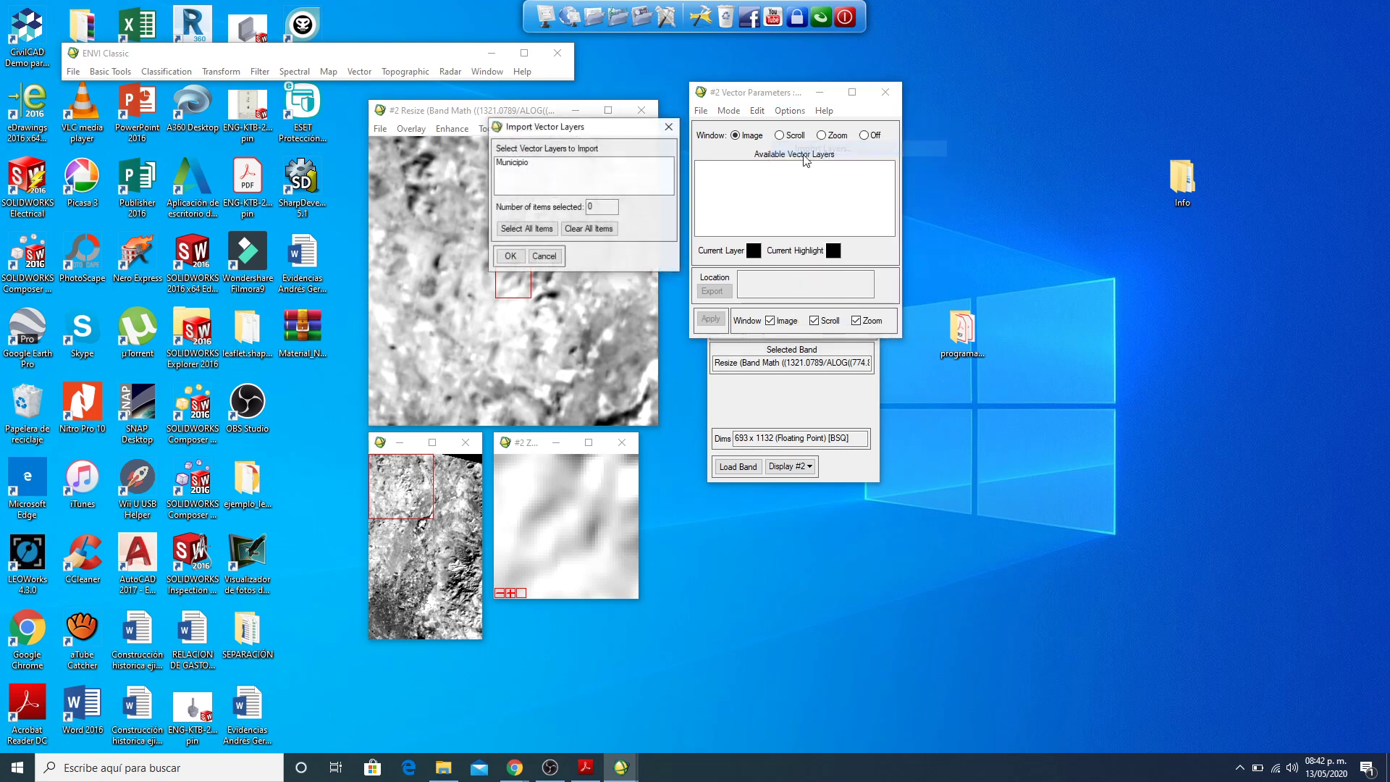
click(520, 164)
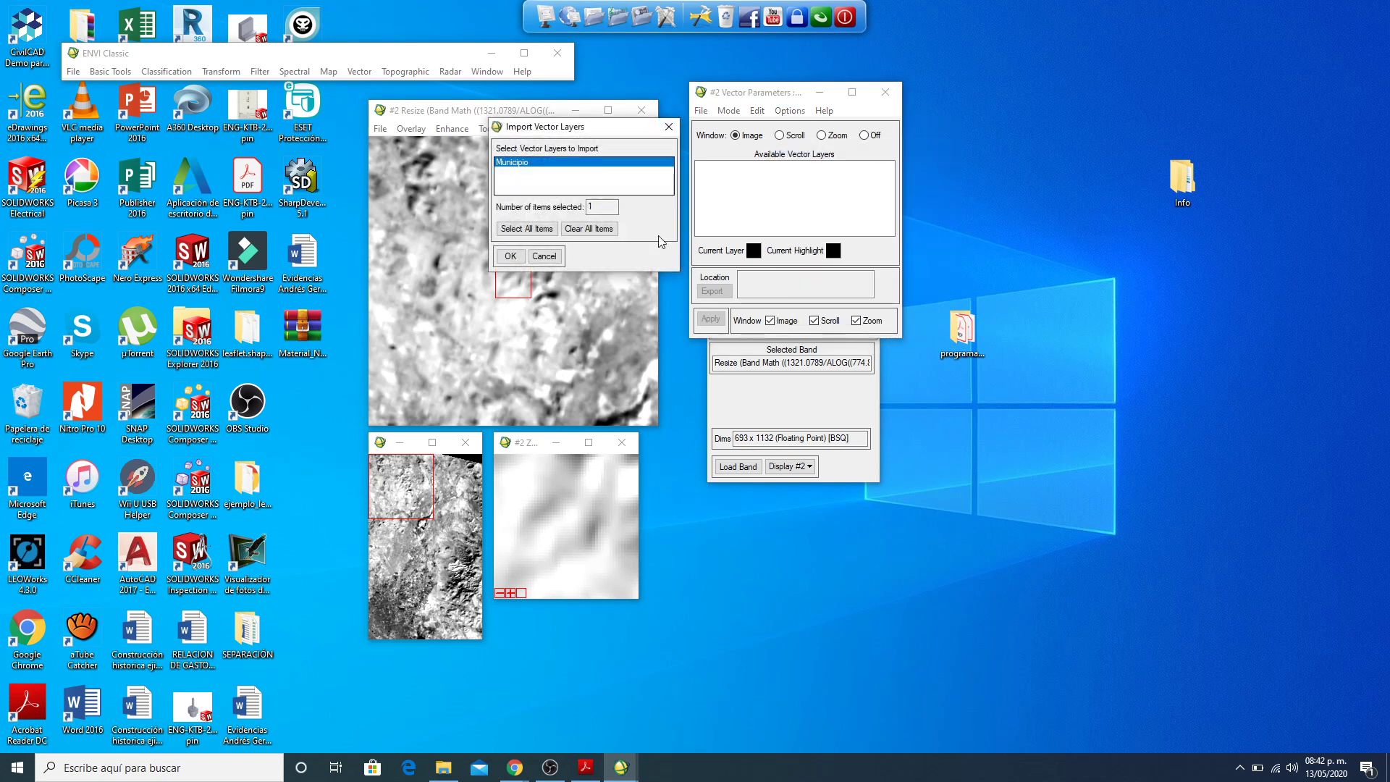
click(510, 256)
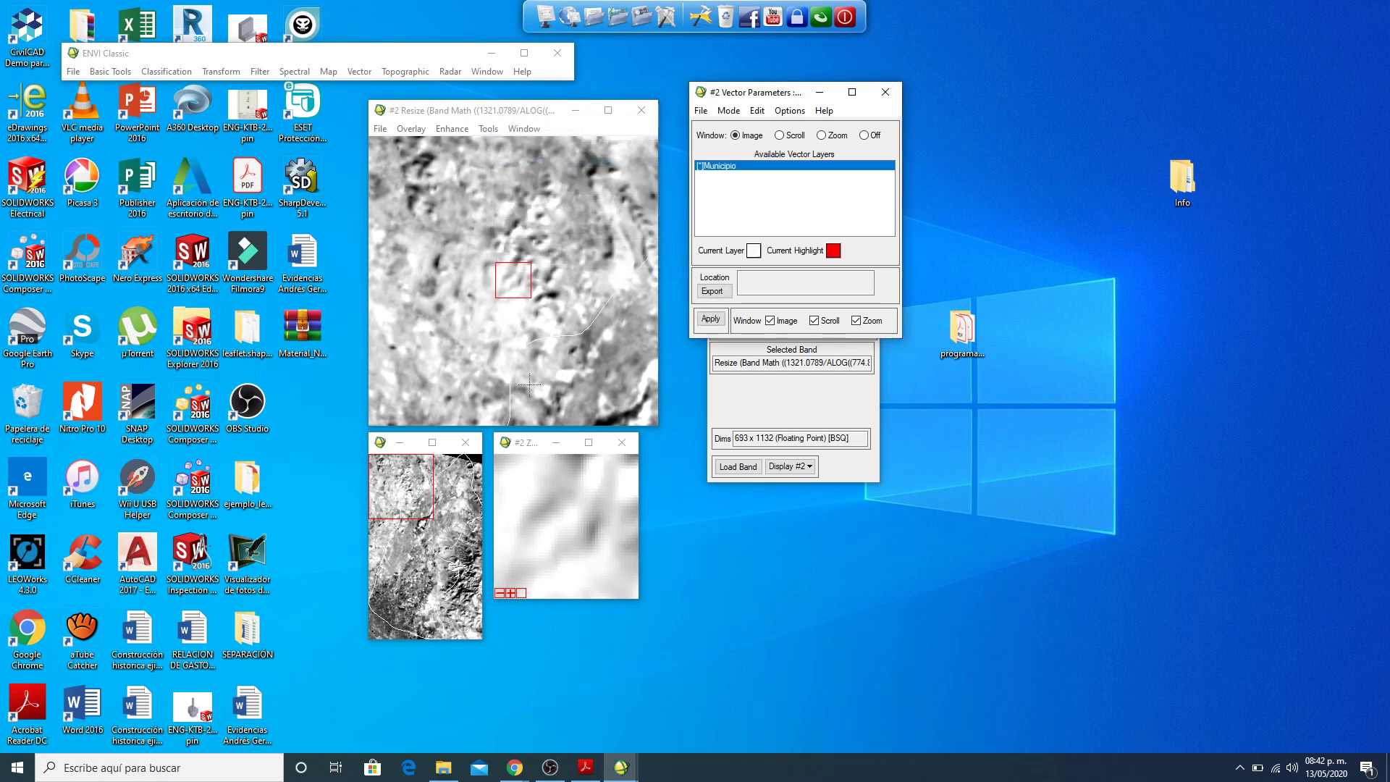
Step: Change the Municipio vector layer's colour to red and apply it to the cropped image in display #2
click(754, 250)
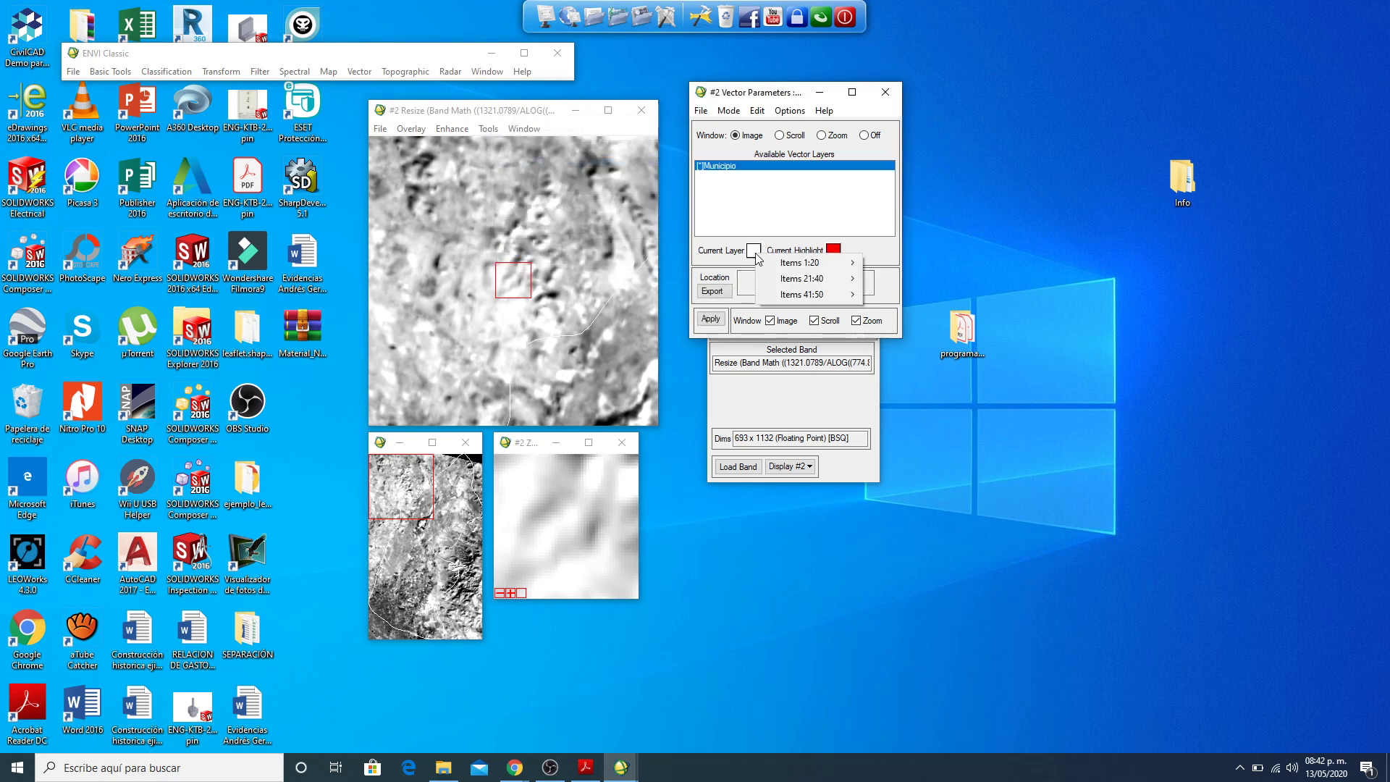
mouse_move(822, 268)
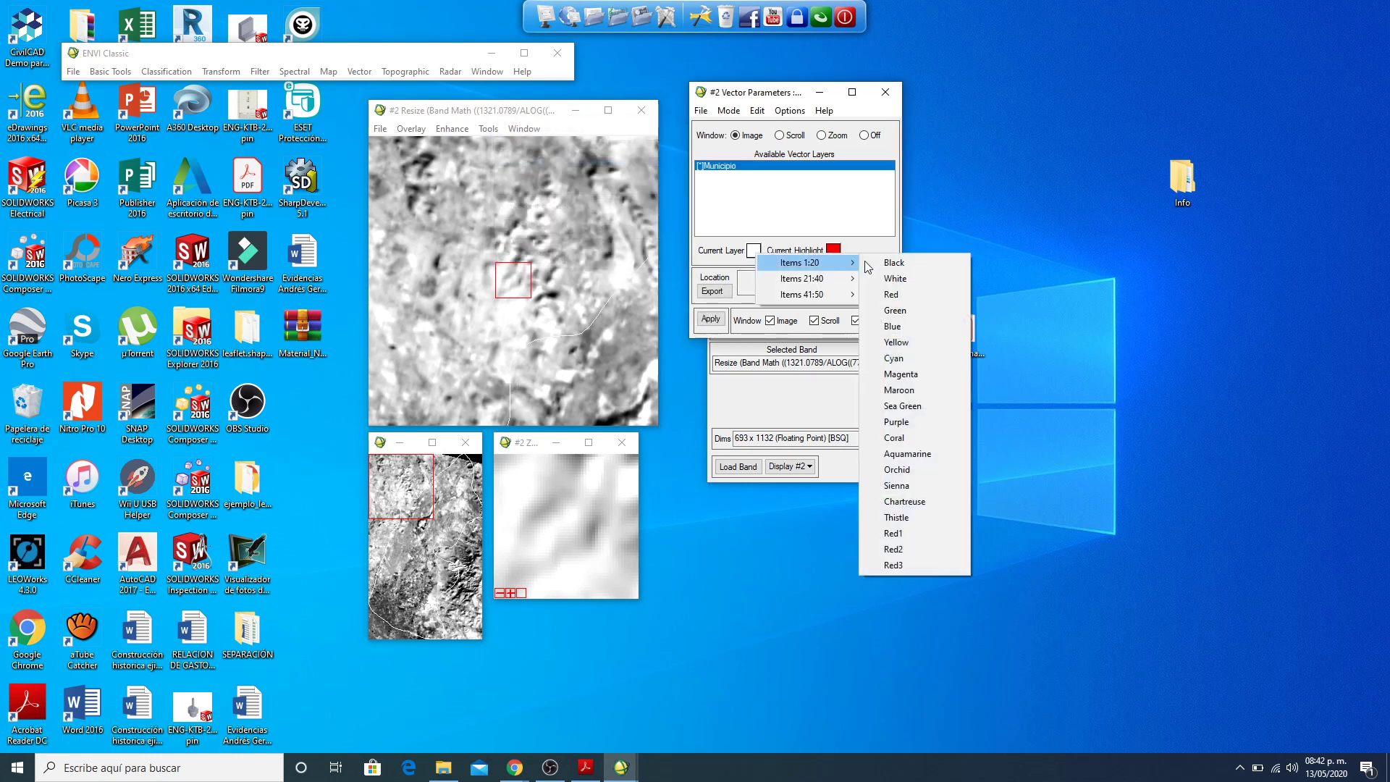
click(892, 294)
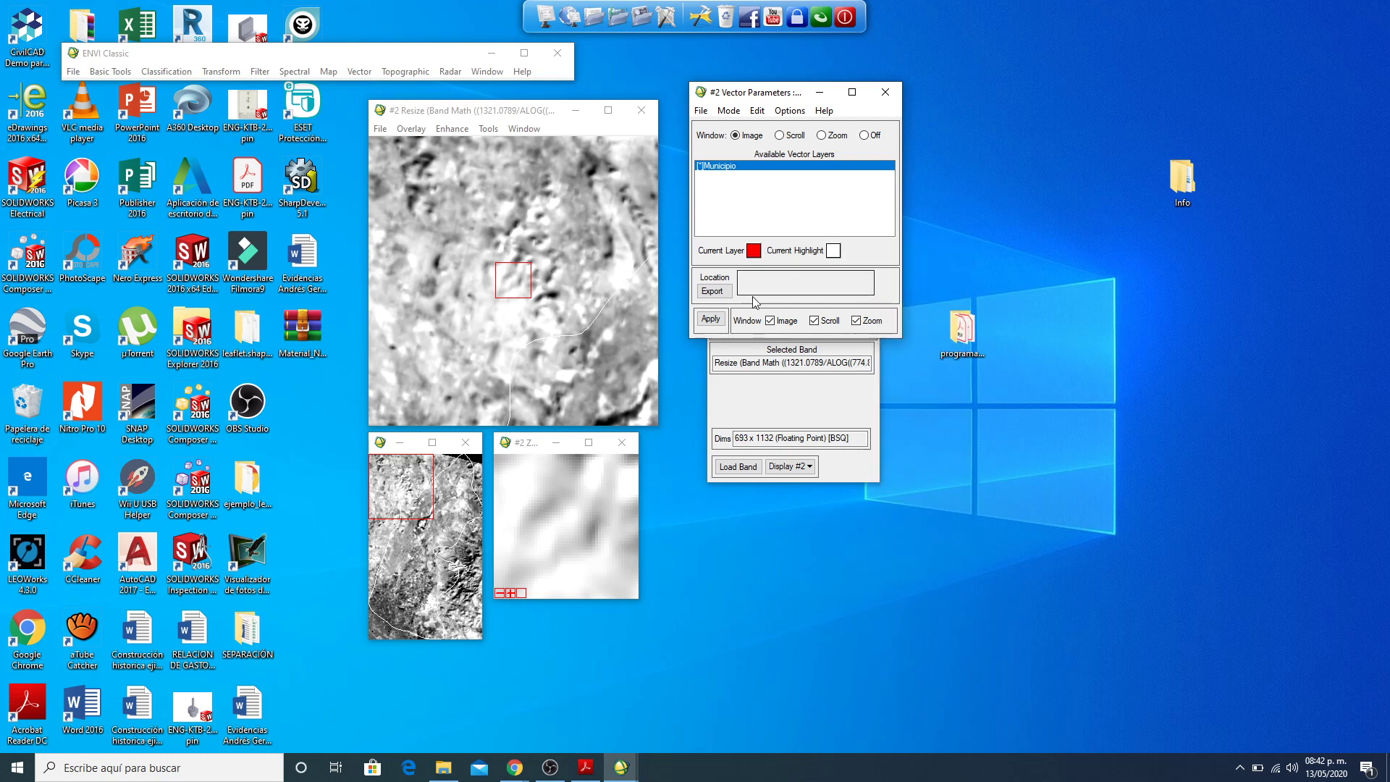
click(723, 319)
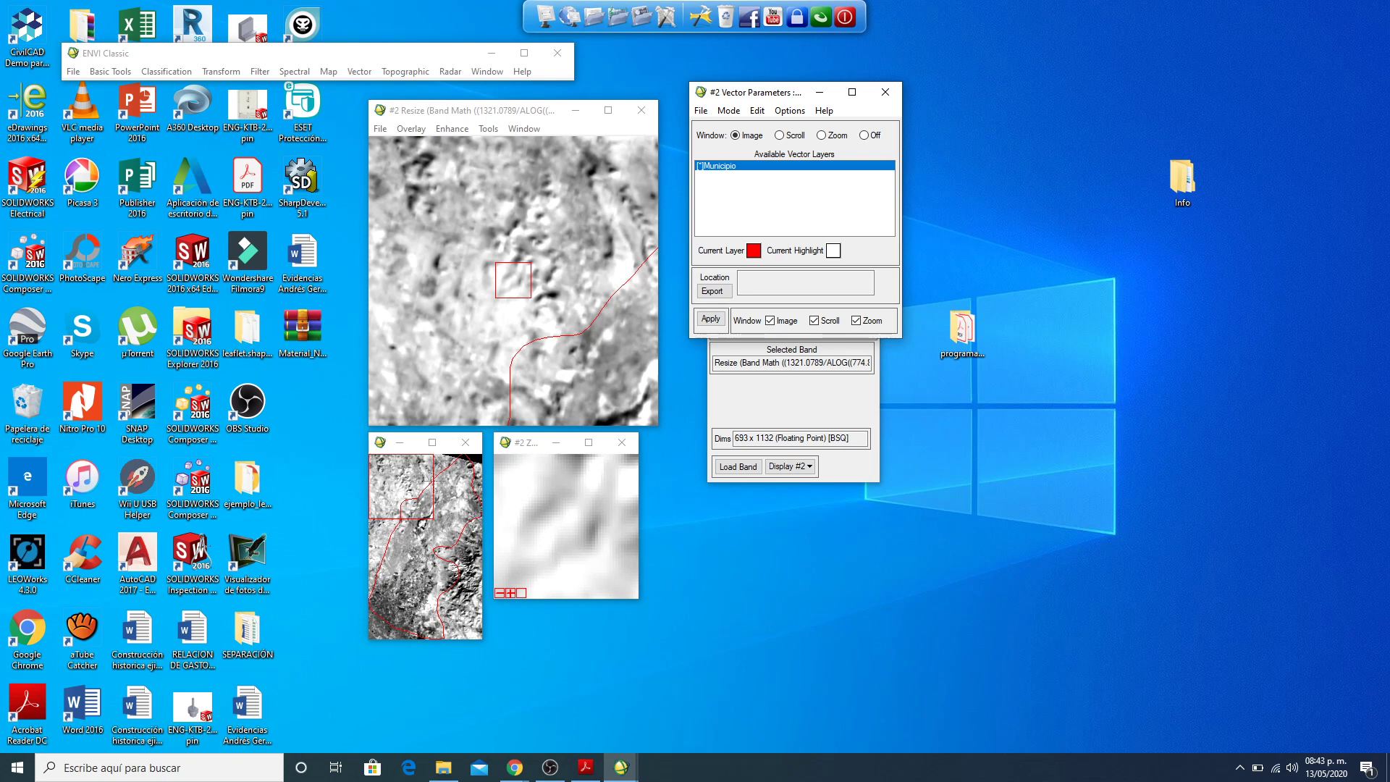
drag(389, 492, 403, 529)
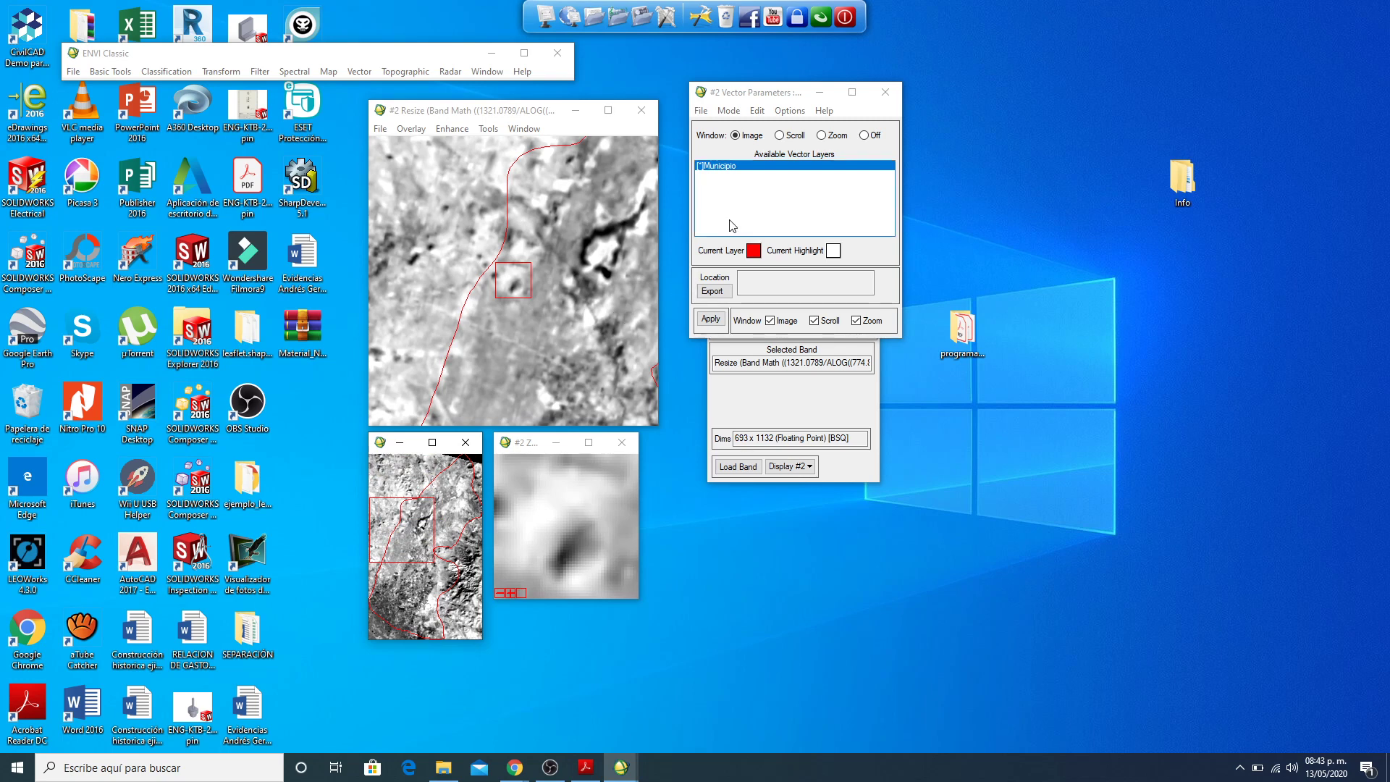
Step: Start applying a mask with TemperaturaC_recorte as the input file, leaving the existing mask band choices unused
click(120, 73)
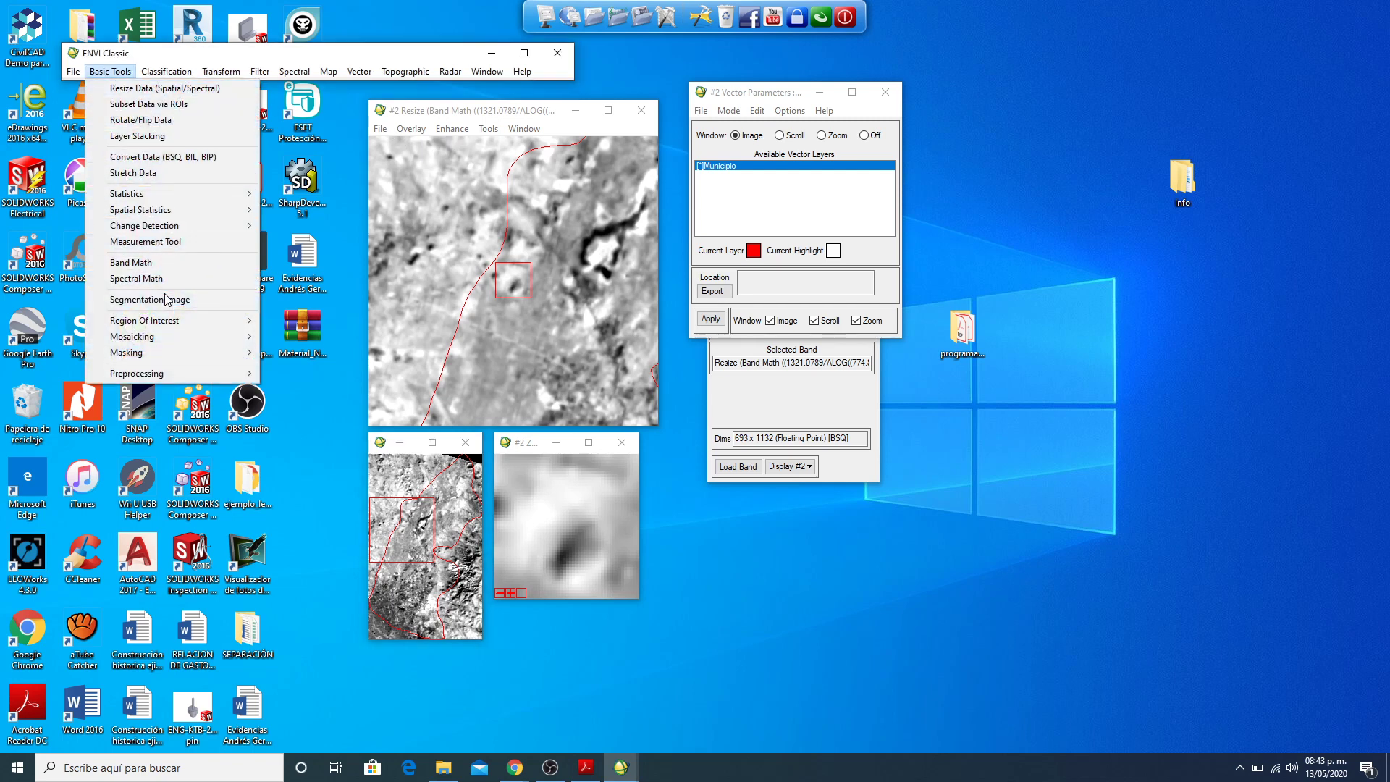
mouse_move(175, 351)
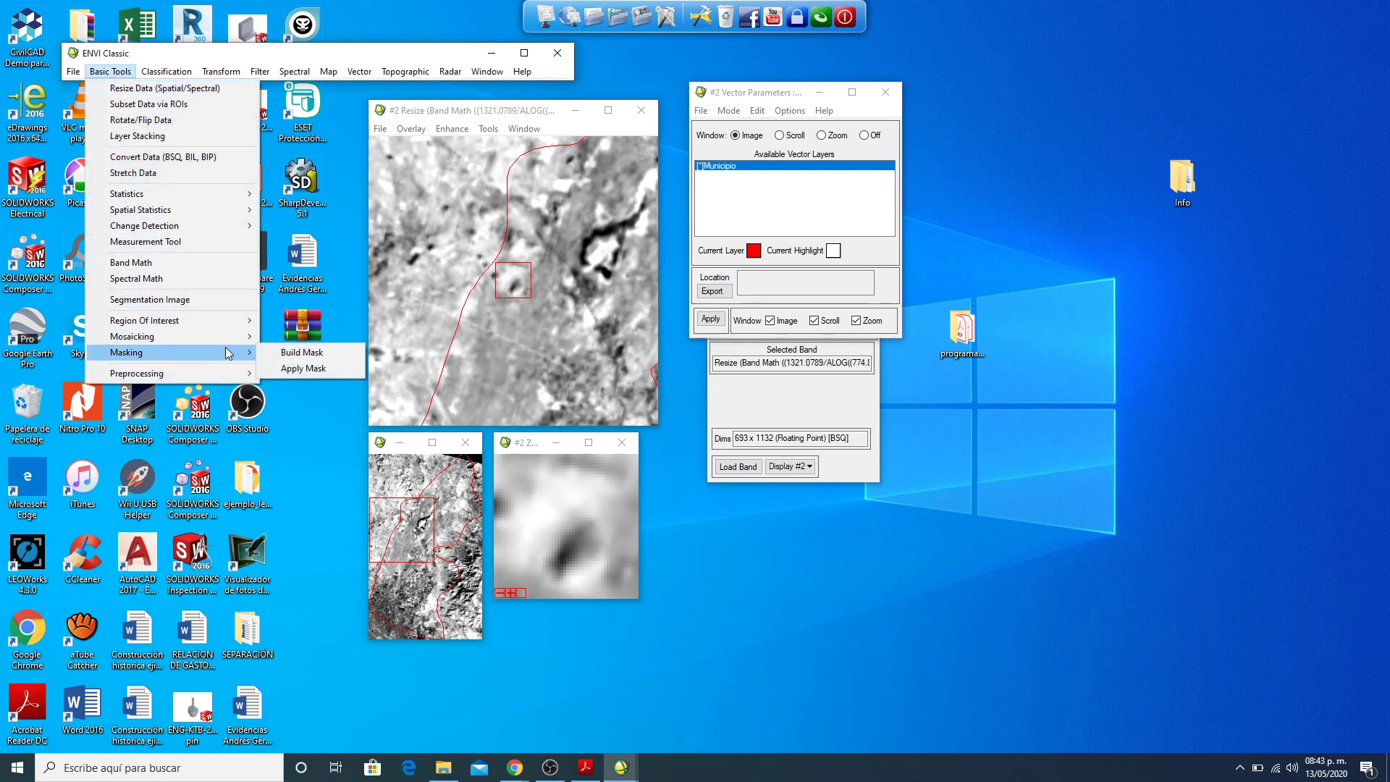
click(345, 370)
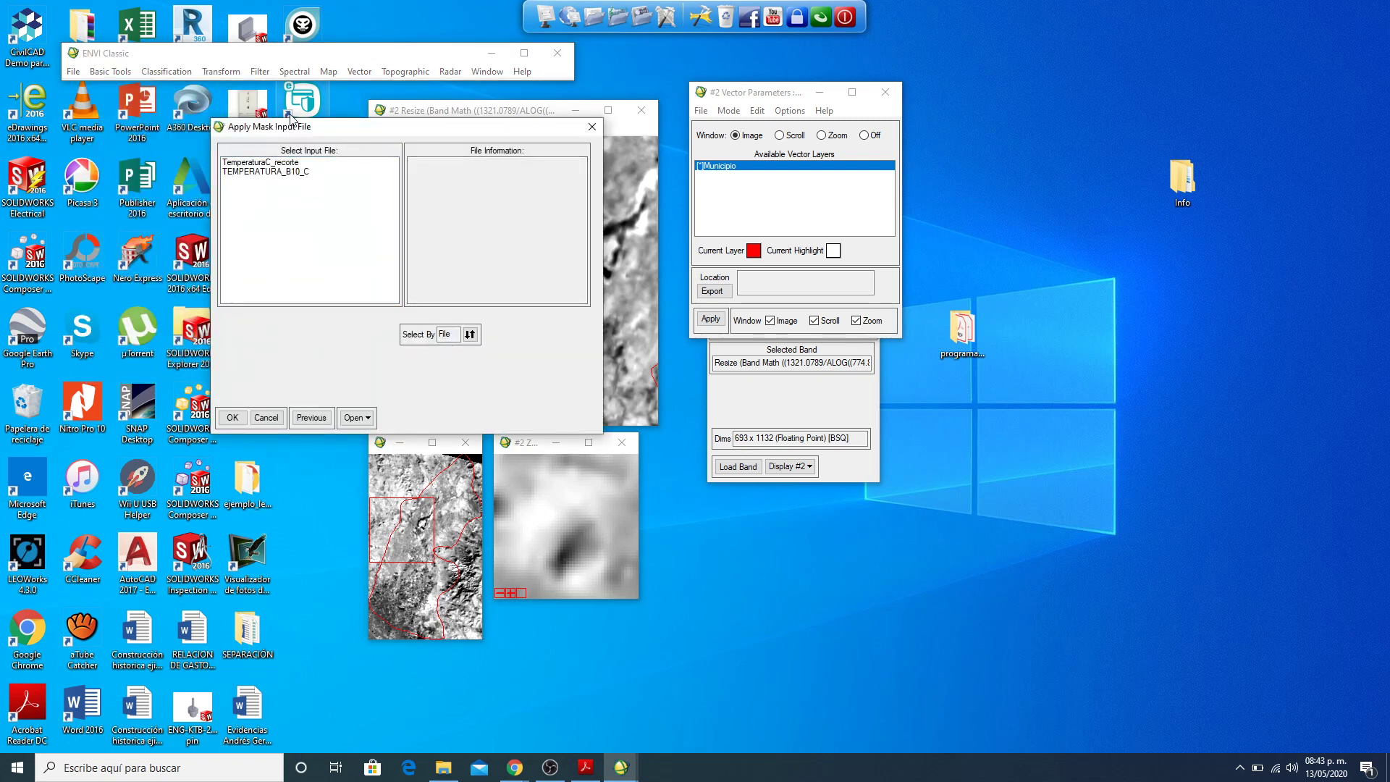
drag(294, 127, 455, 128)
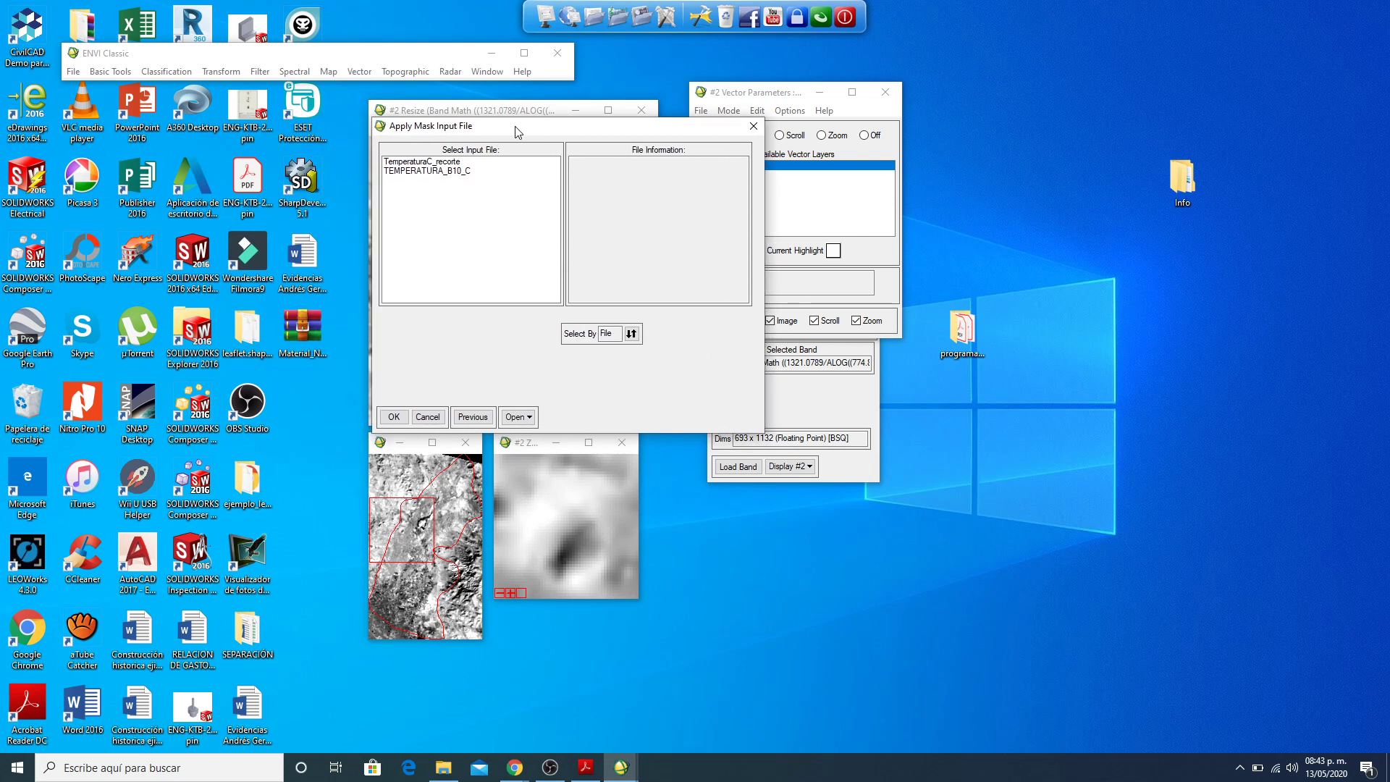
click(435, 164)
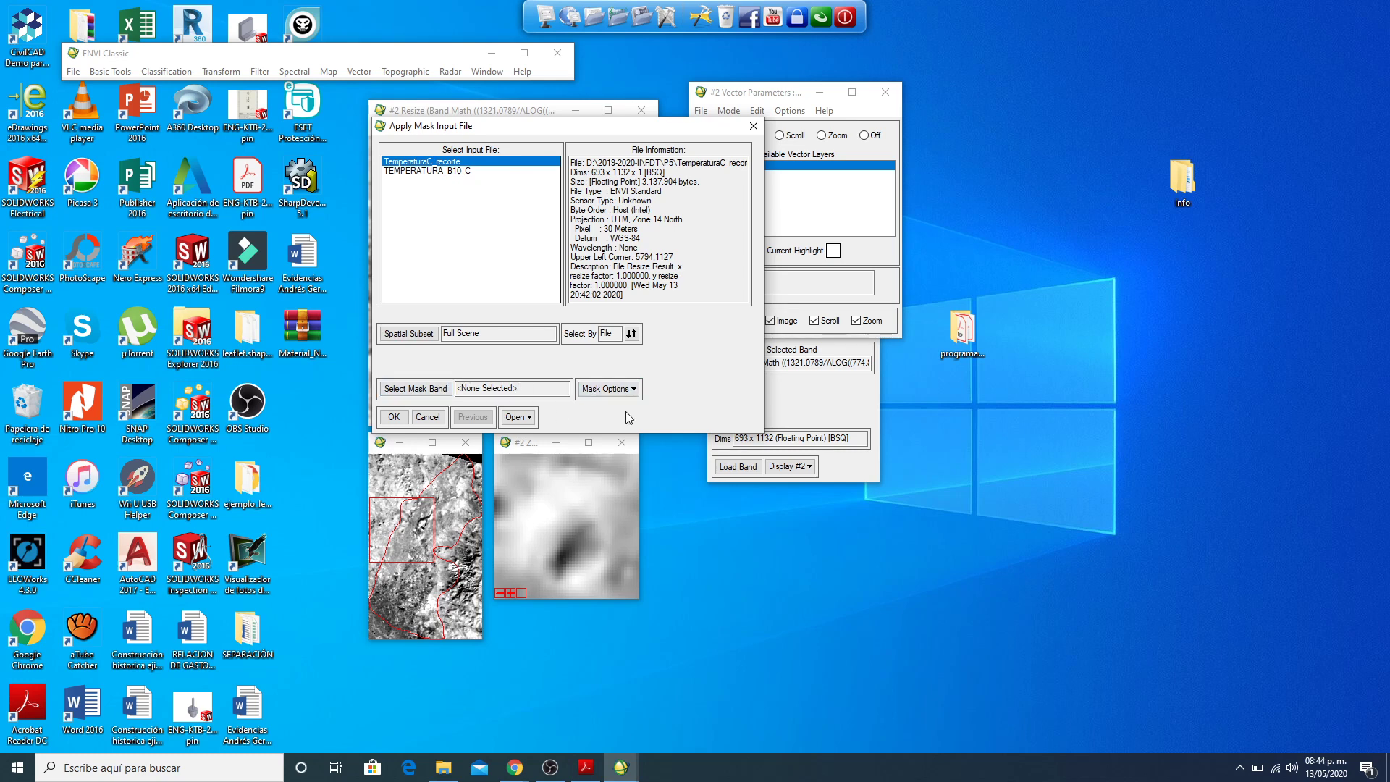
click(427, 390)
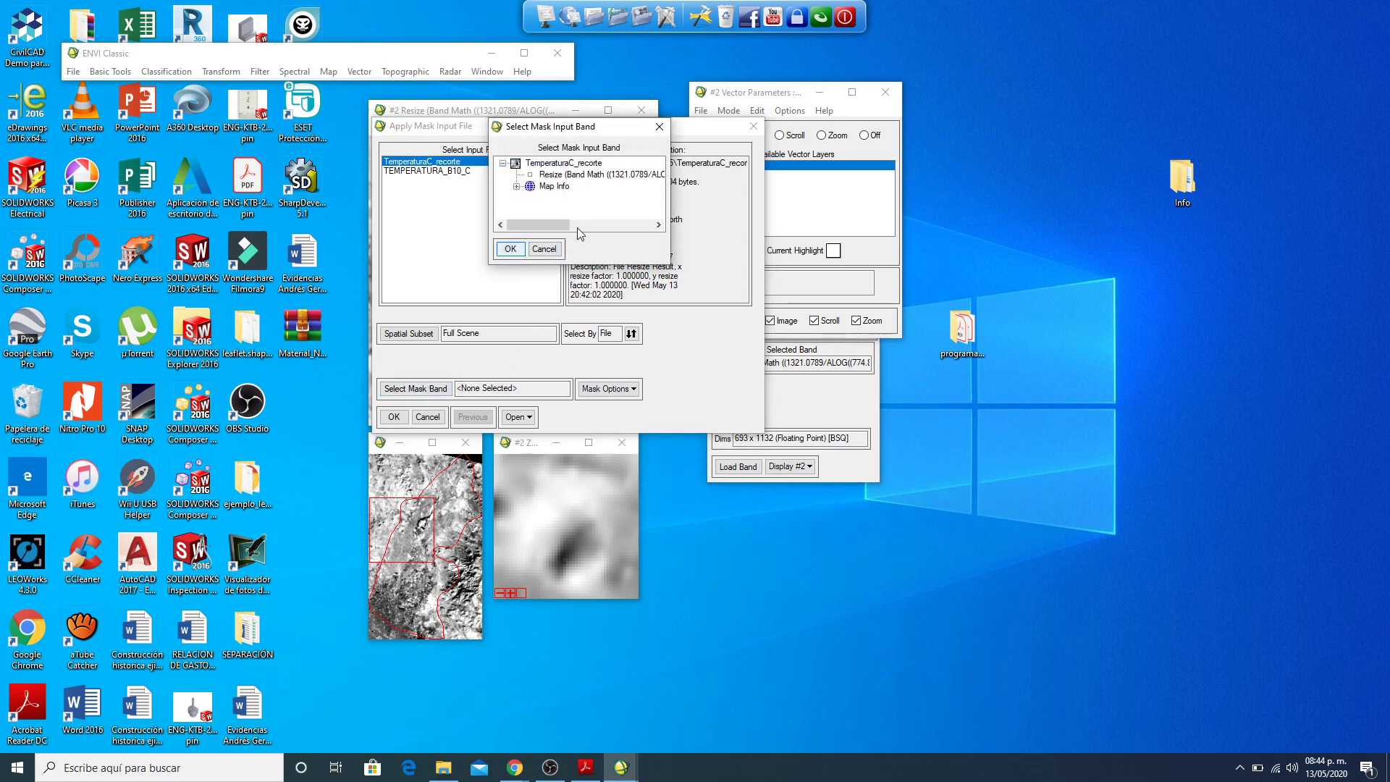
click(657, 129)
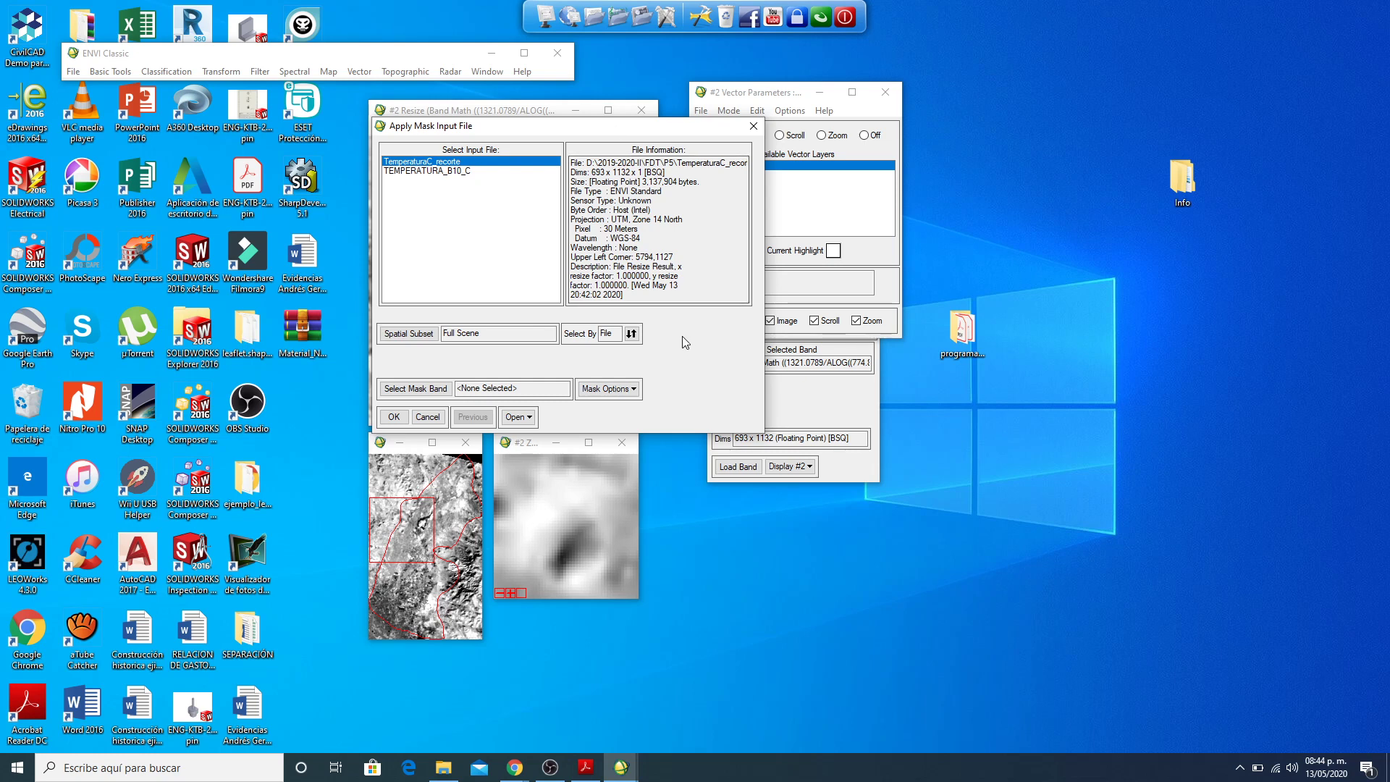
Step: Build a new mask from the Municipio EVF, associating it with the TemperaturaC_recorte data file
click(634, 396)
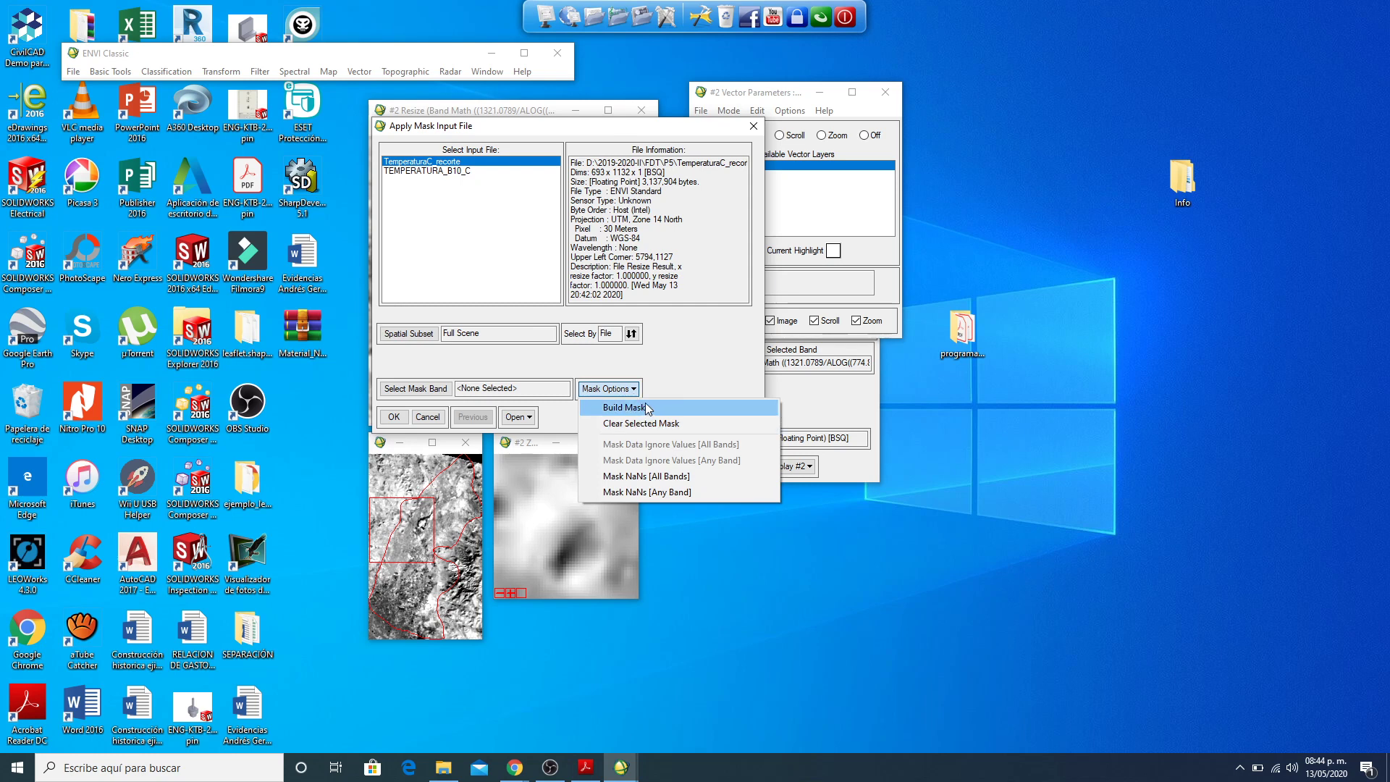
click(644, 405)
drag(597, 289, 897, 197)
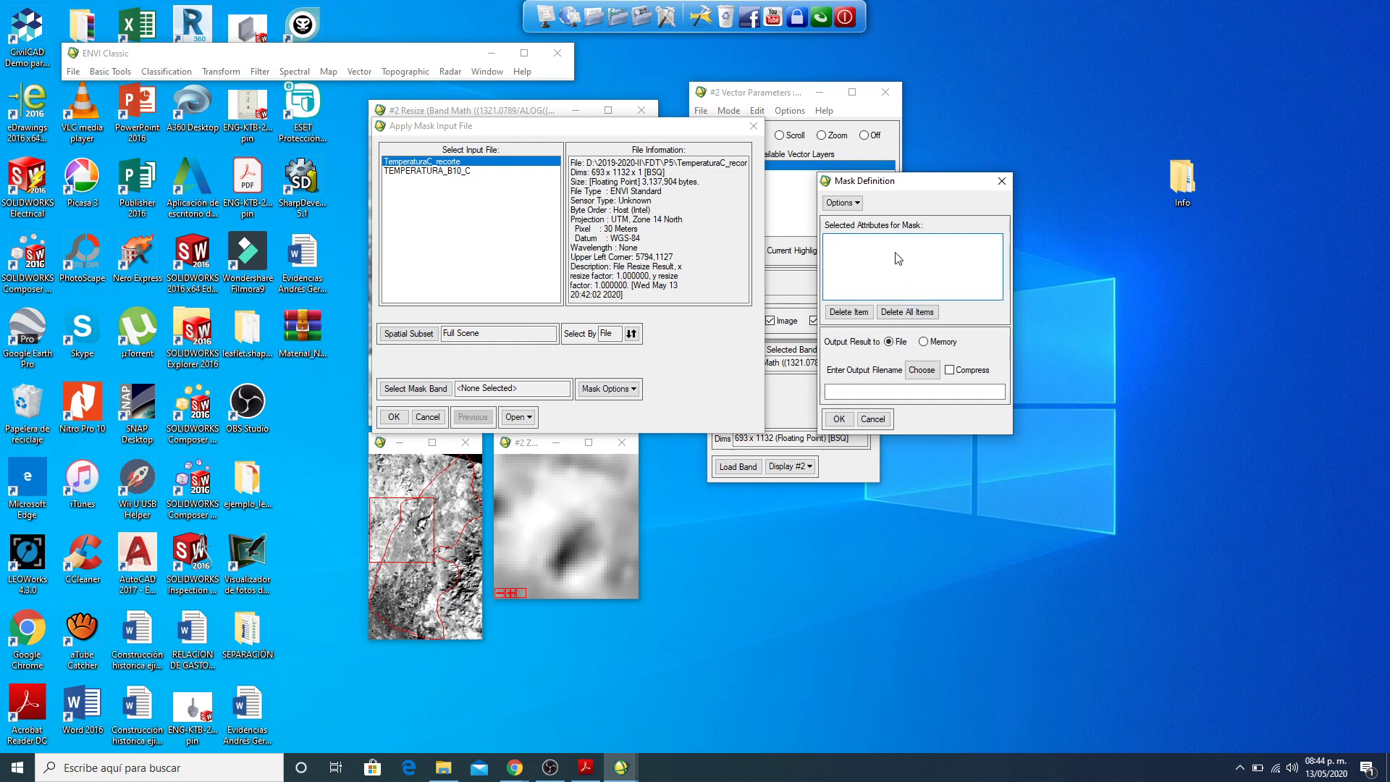
click(853, 208)
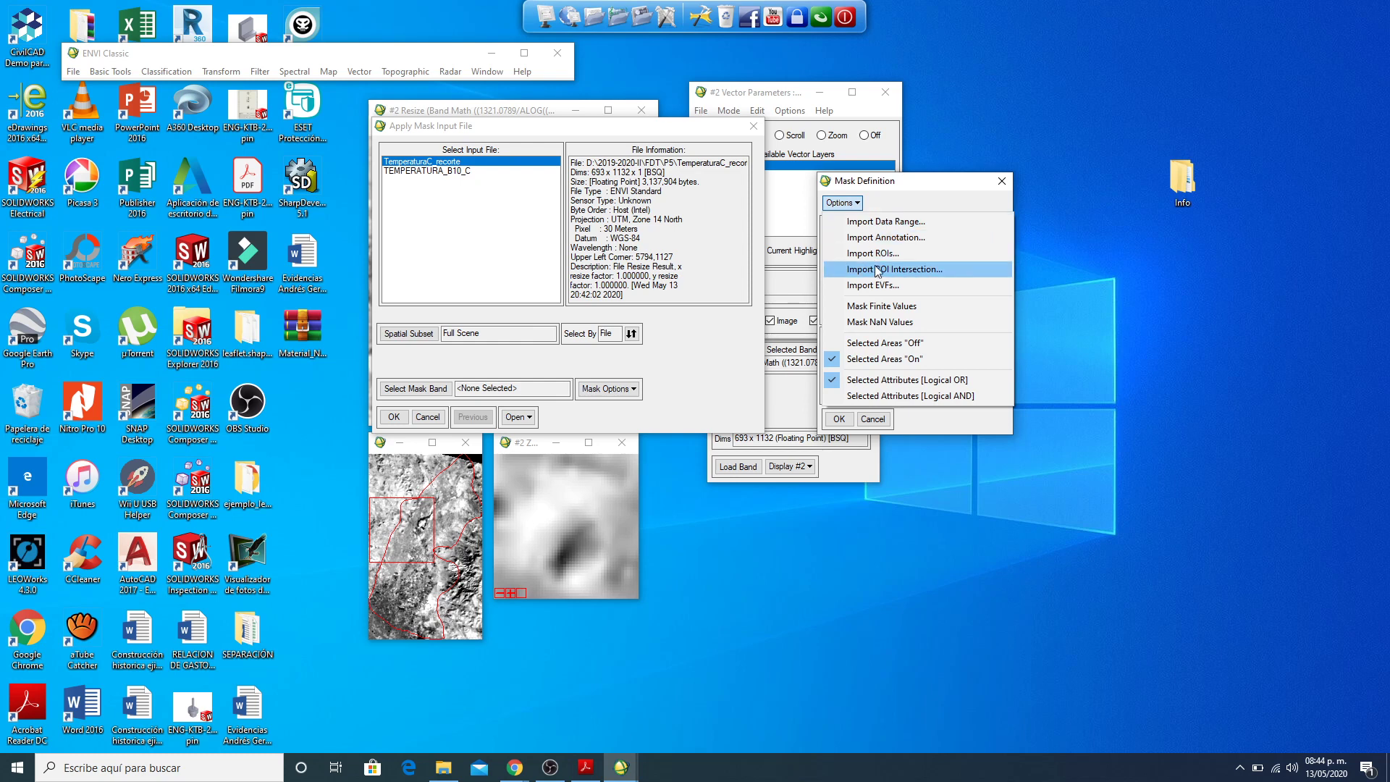
click(906, 288)
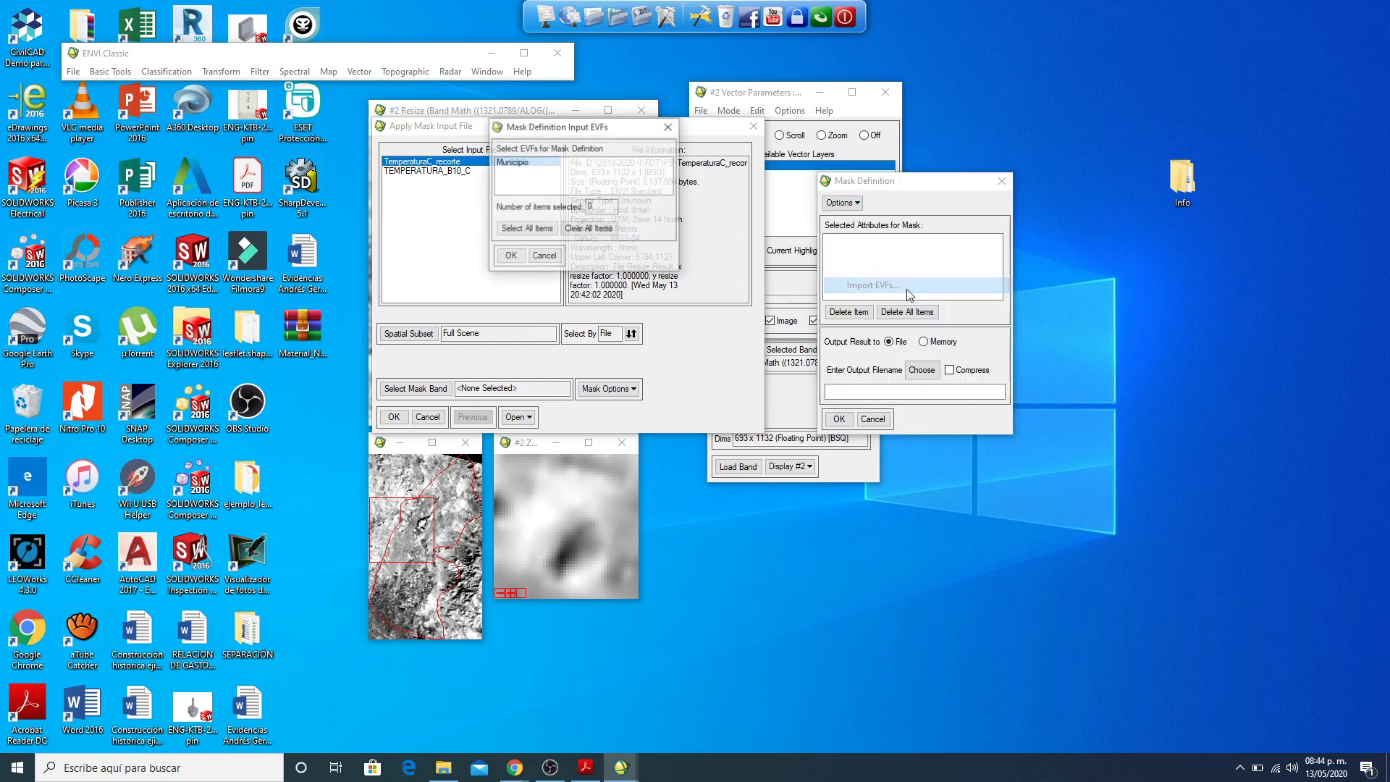
click(513, 163)
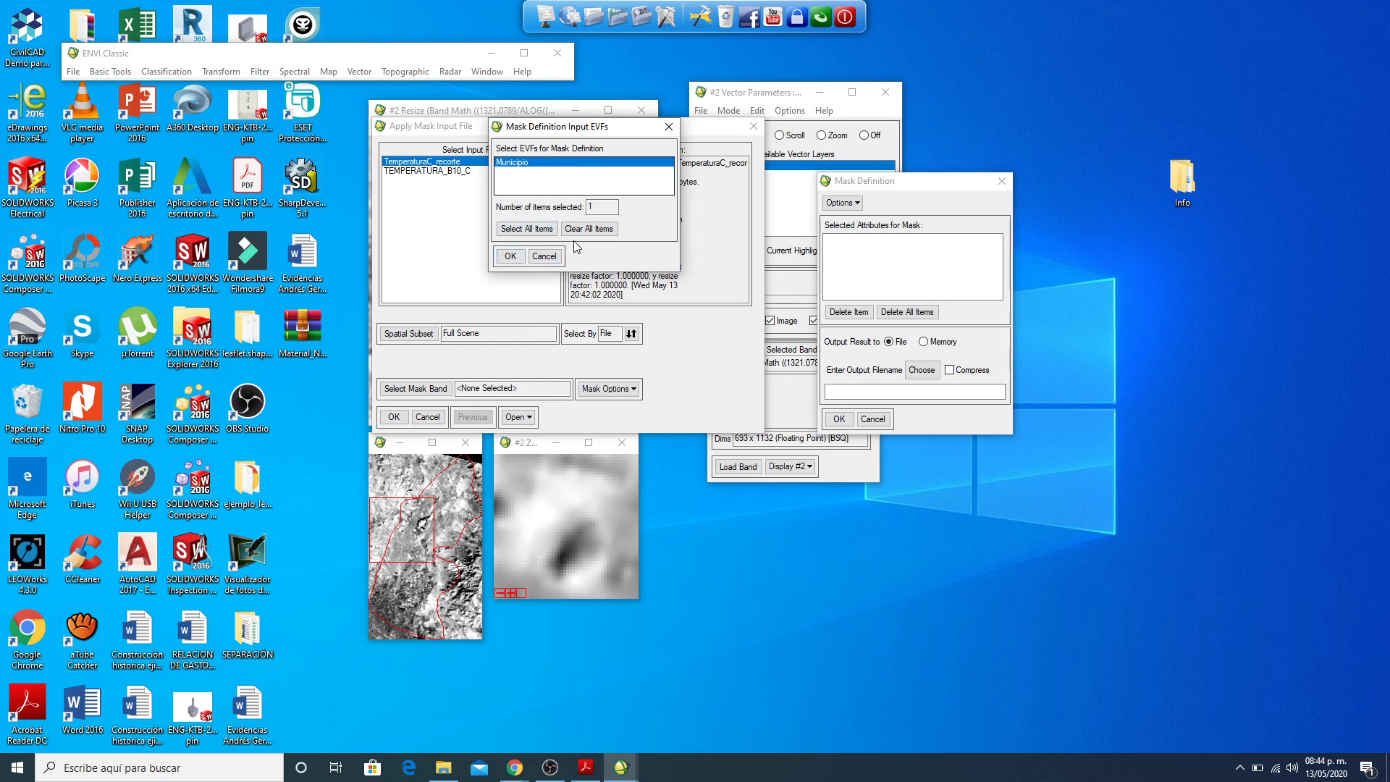
click(514, 258)
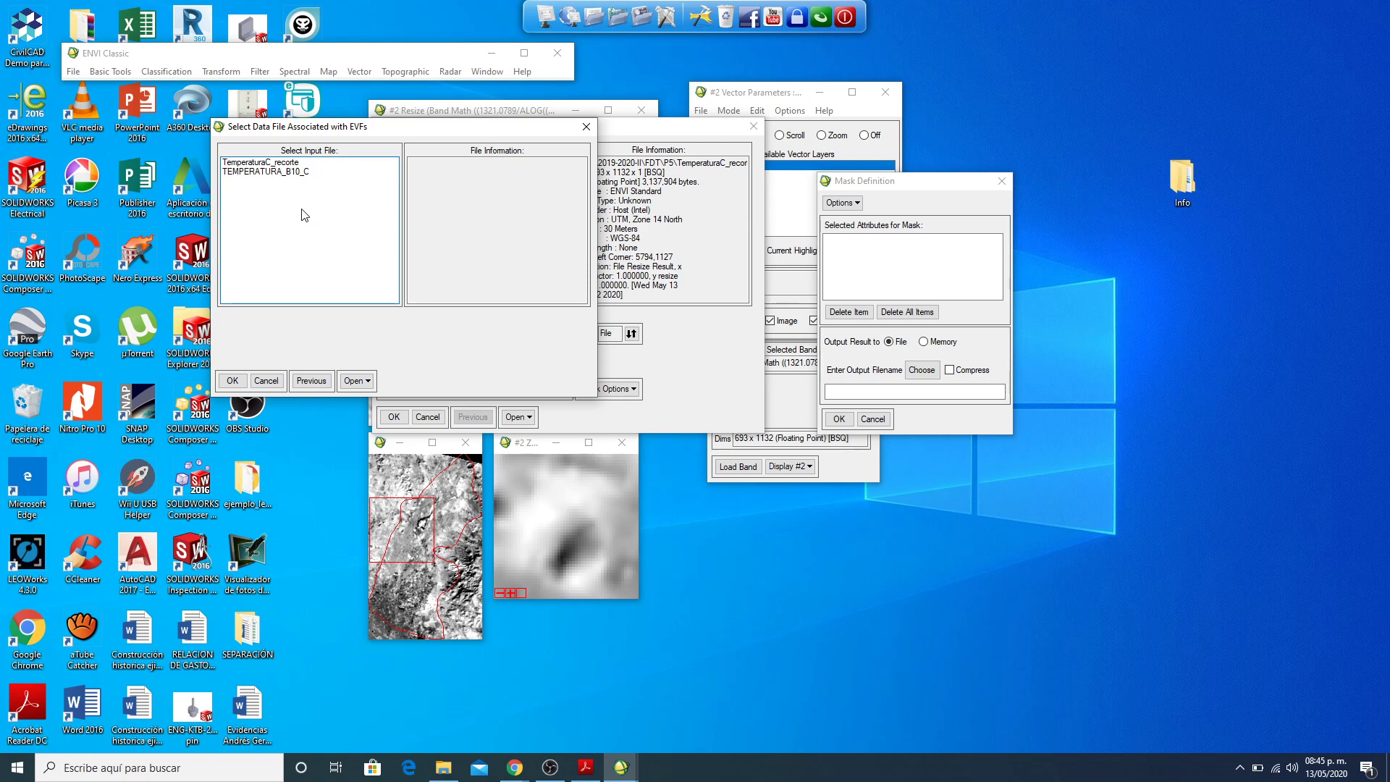
click(293, 164)
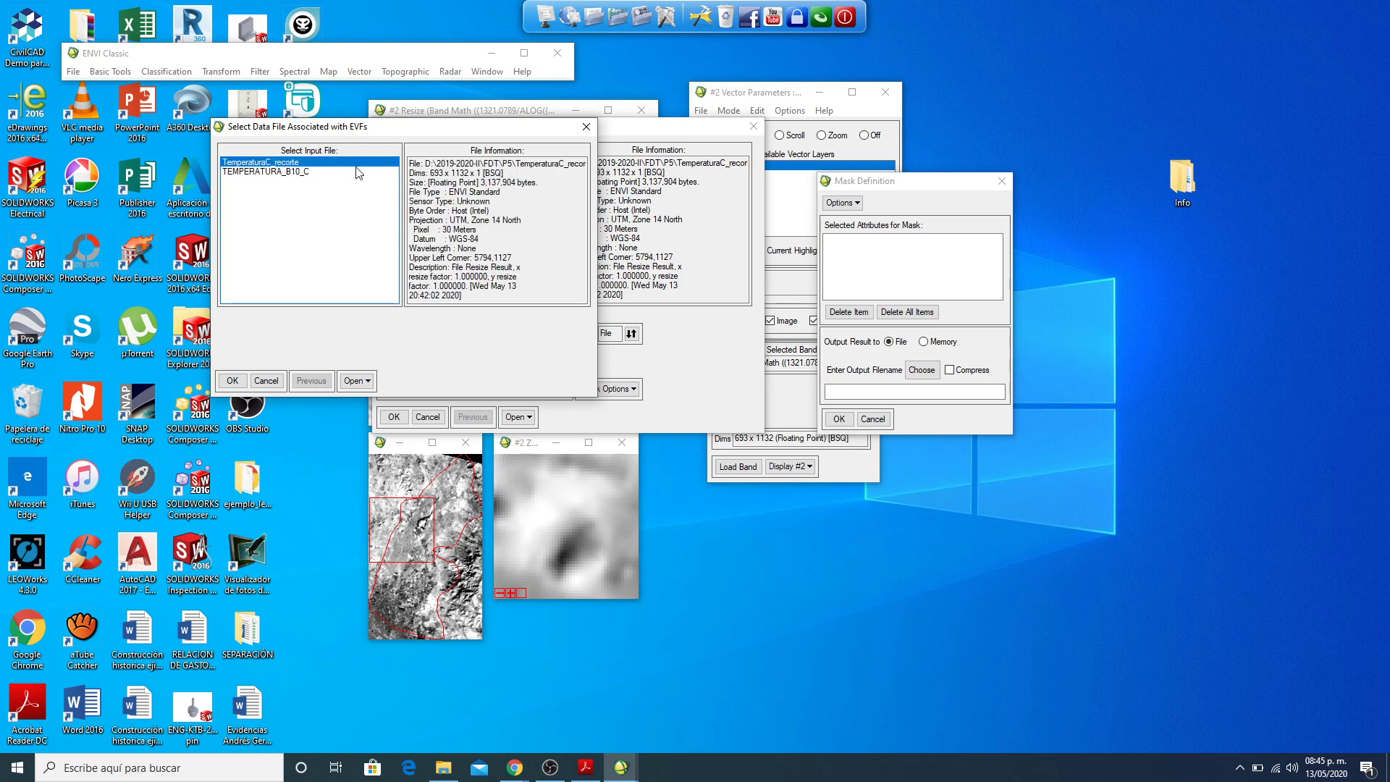
click(233, 381)
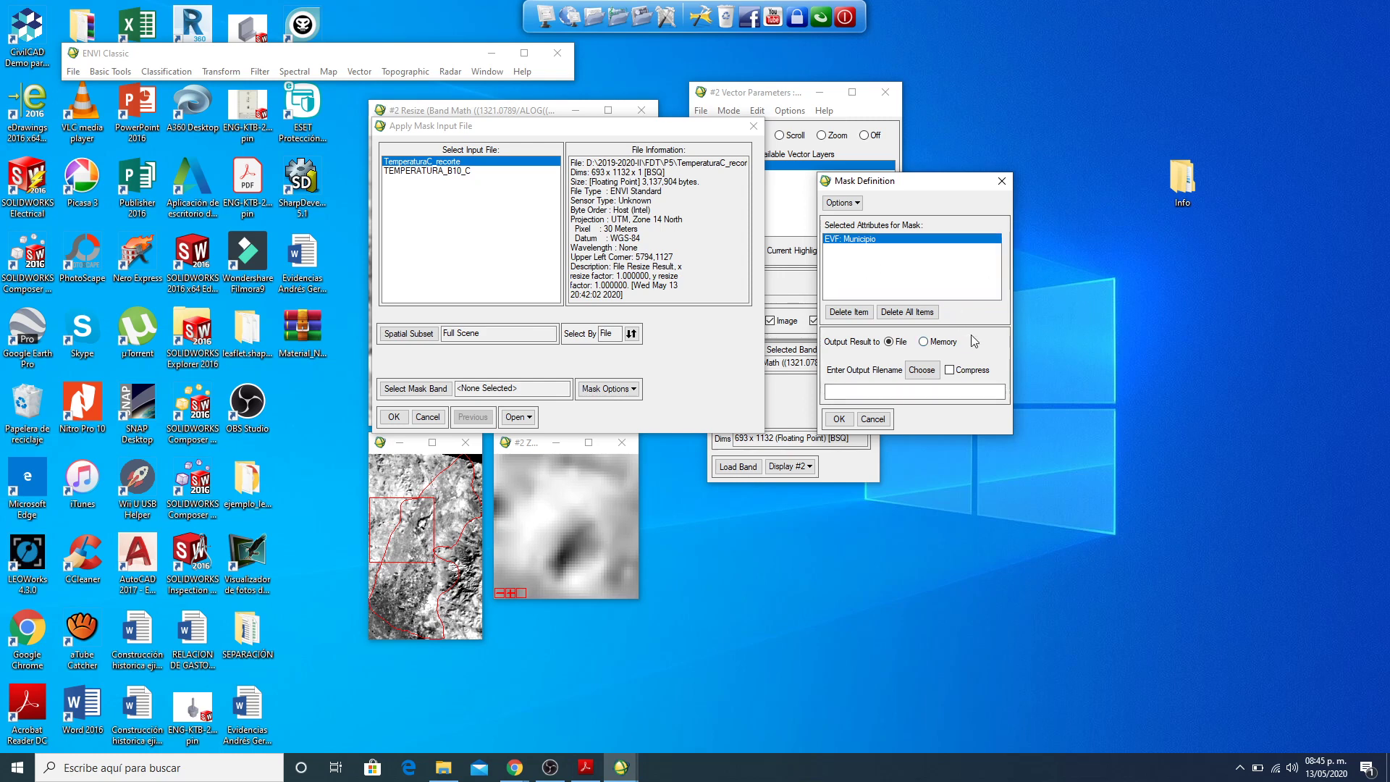
Step: Name the mask output TemperaturaC_recorte_mask in the P5 folder and create the mask
click(926, 372)
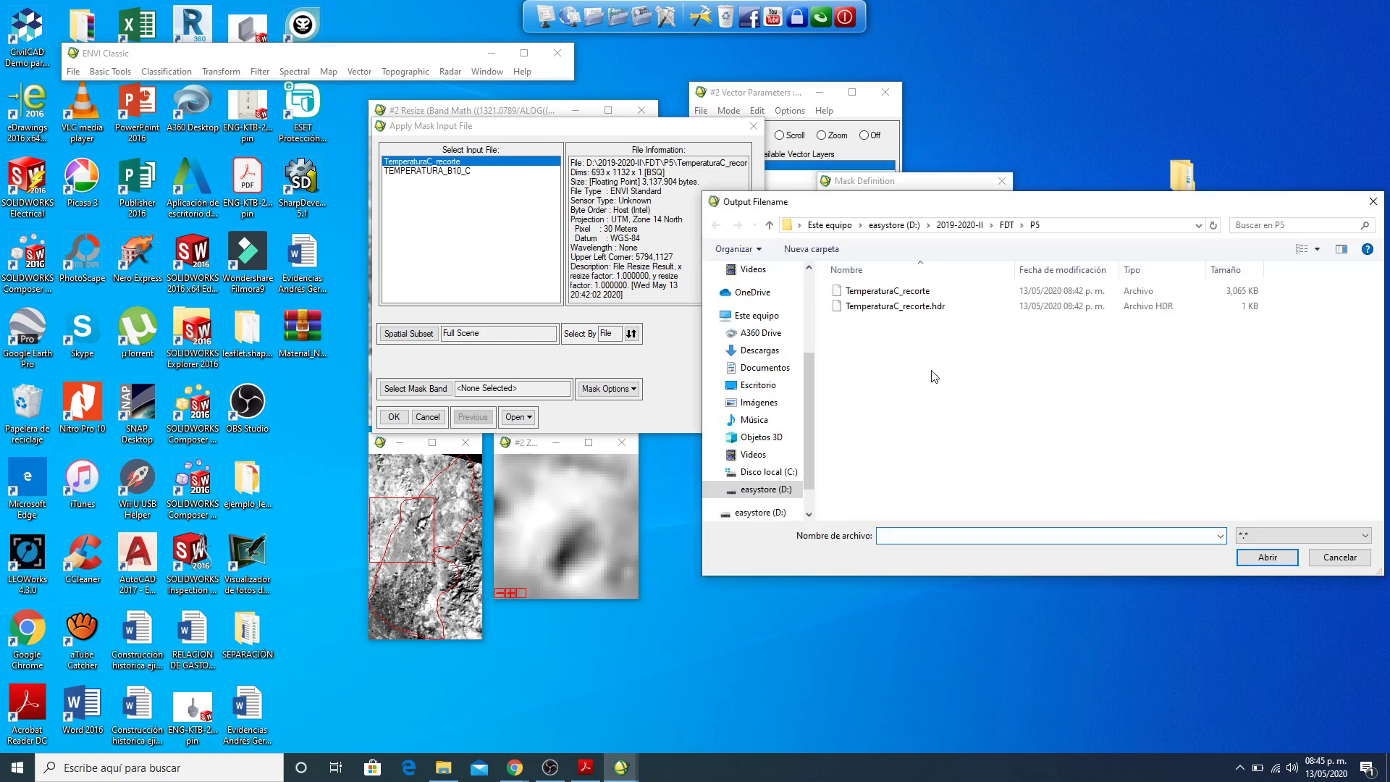
click(870, 293)
click(998, 537)
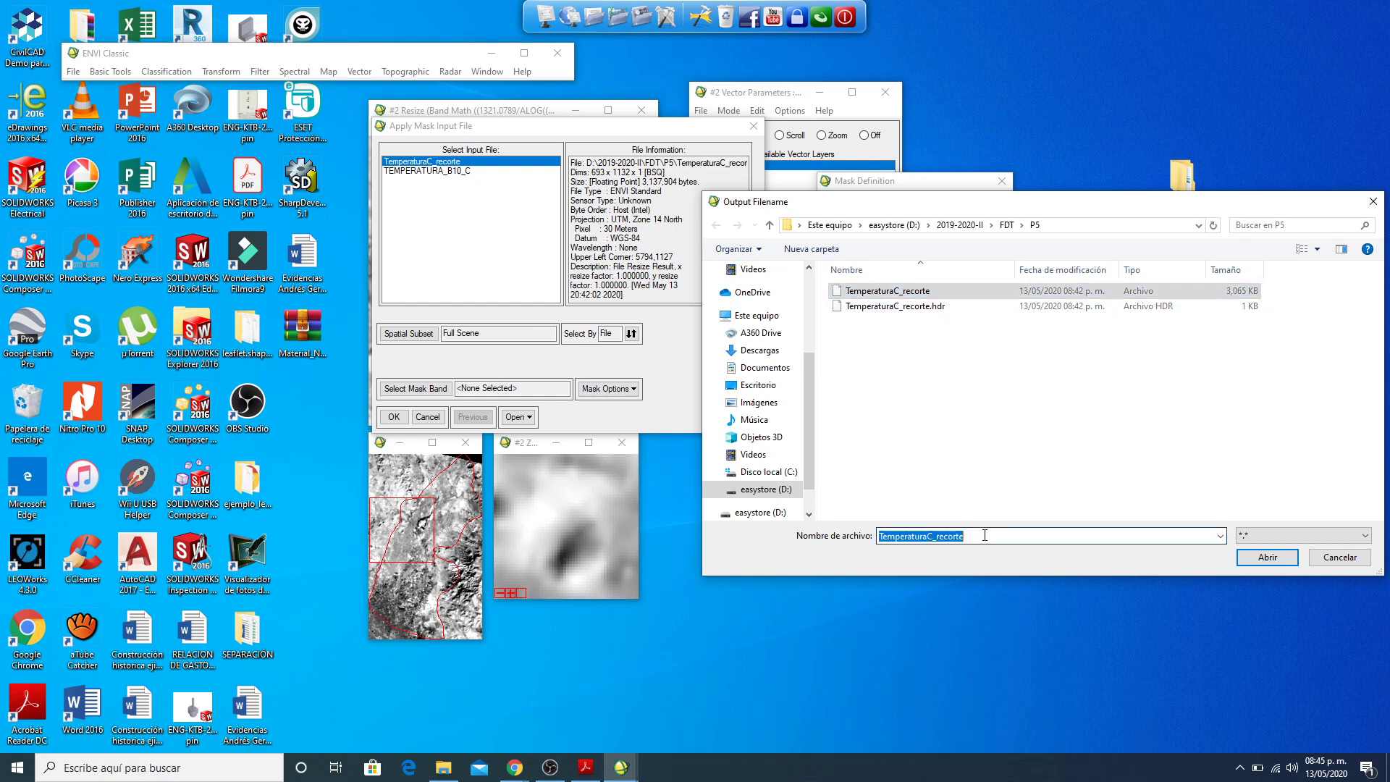
click(994, 536)
text(_mask)
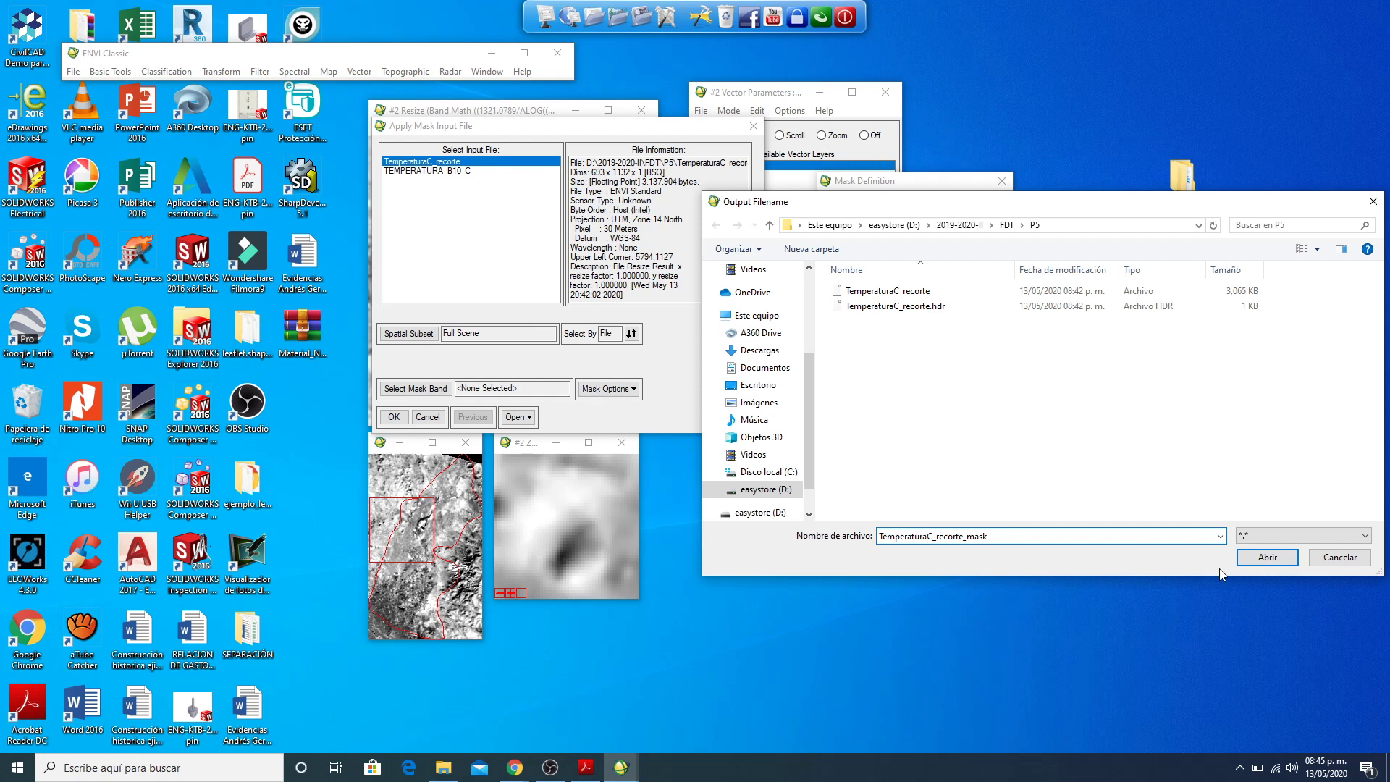
click(1267, 557)
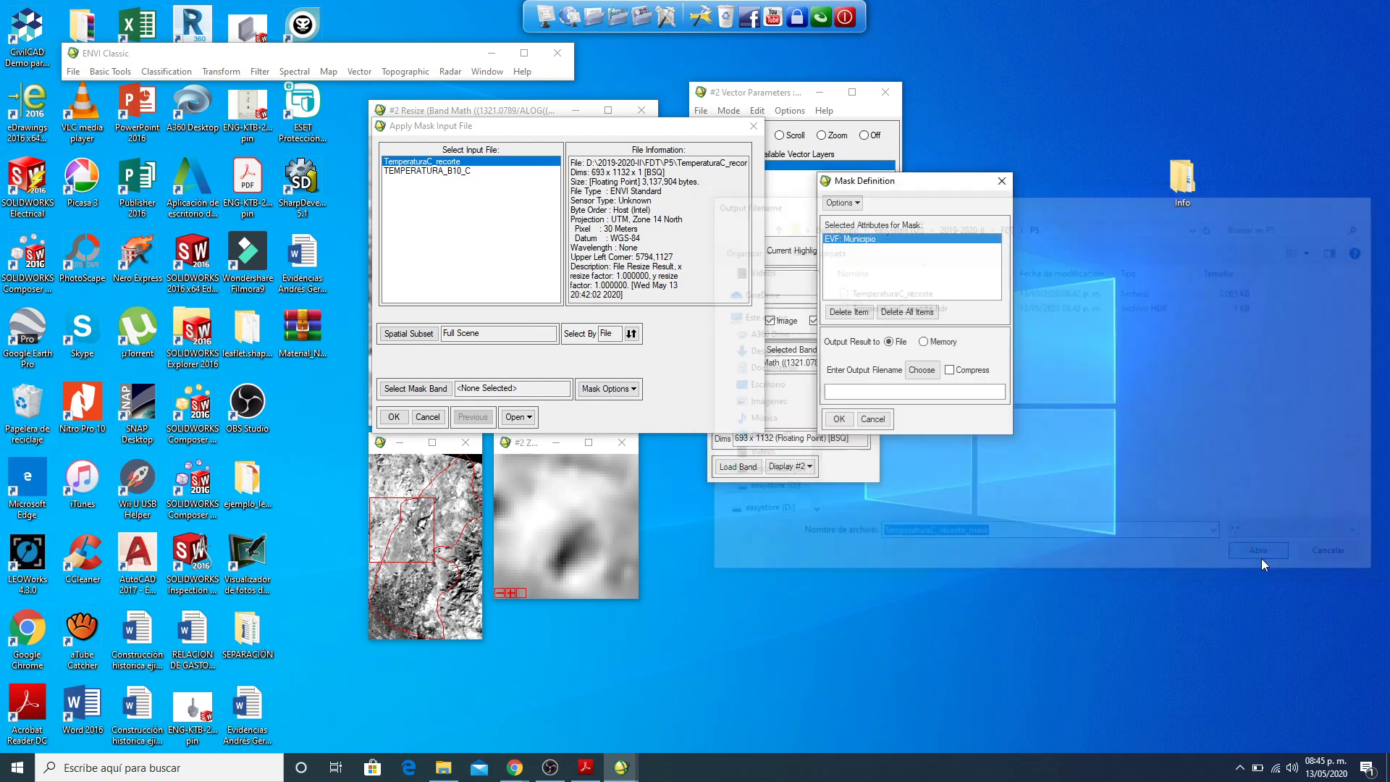
click(839, 419)
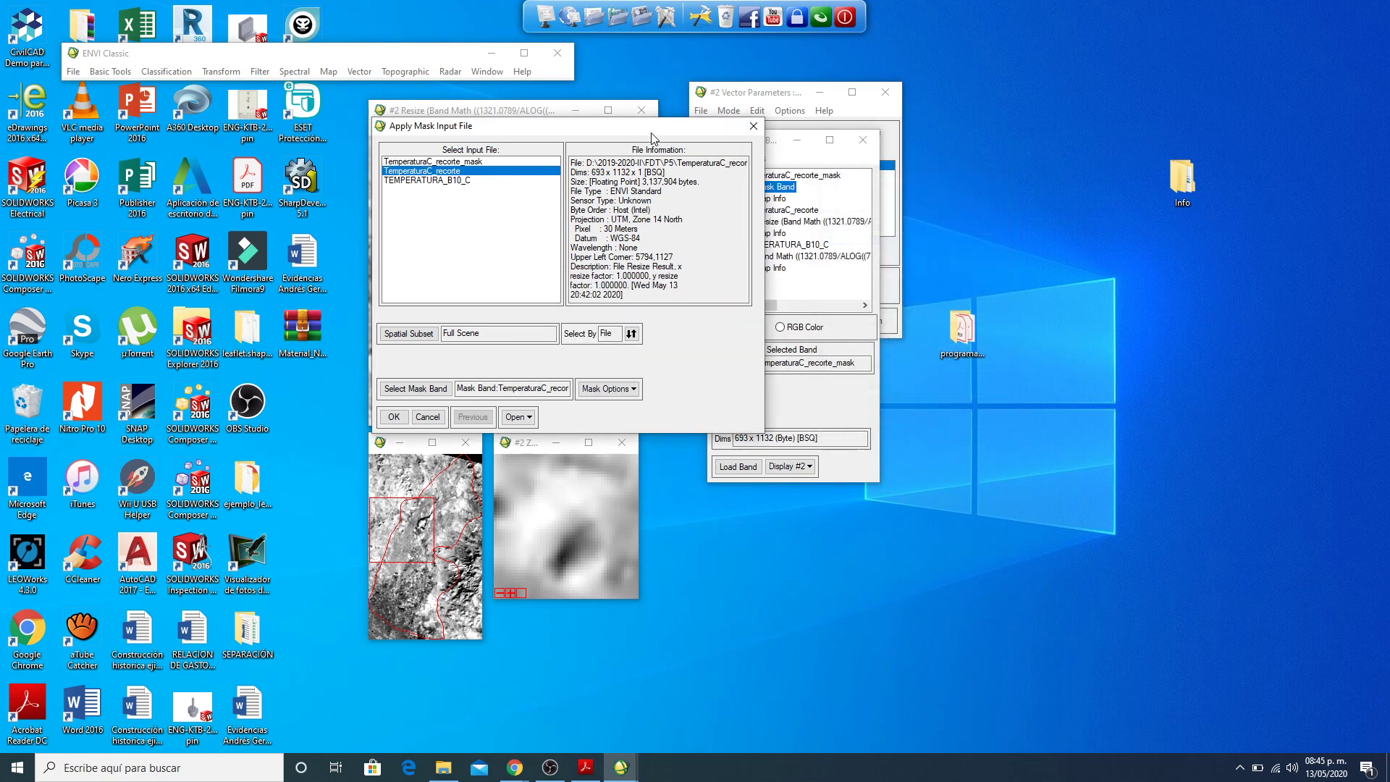
Step: Accept TemperaturaC_recorte with the TemperaturaC_recorte_mask band and keep the mask value at 0
drag(652, 127, 548, 126)
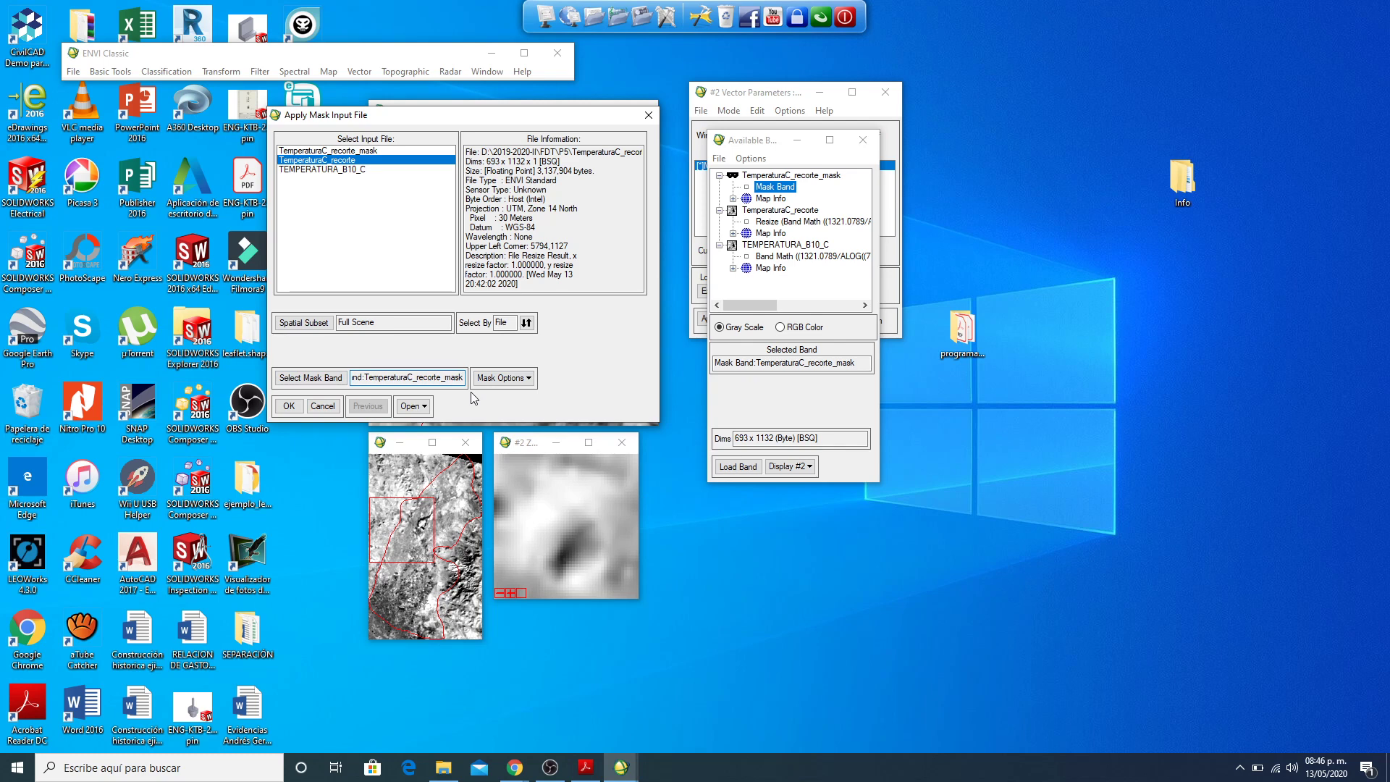
click(294, 407)
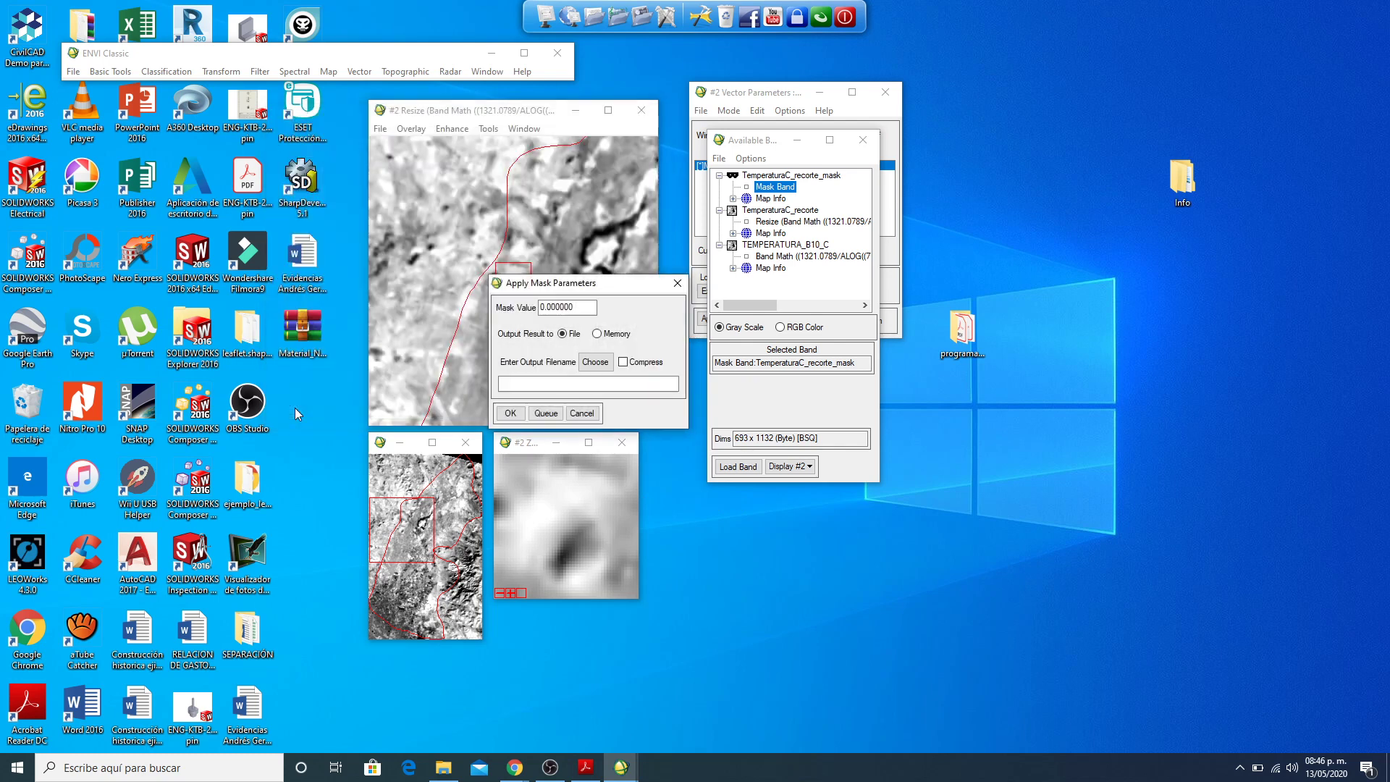
drag(586, 277, 784, 320)
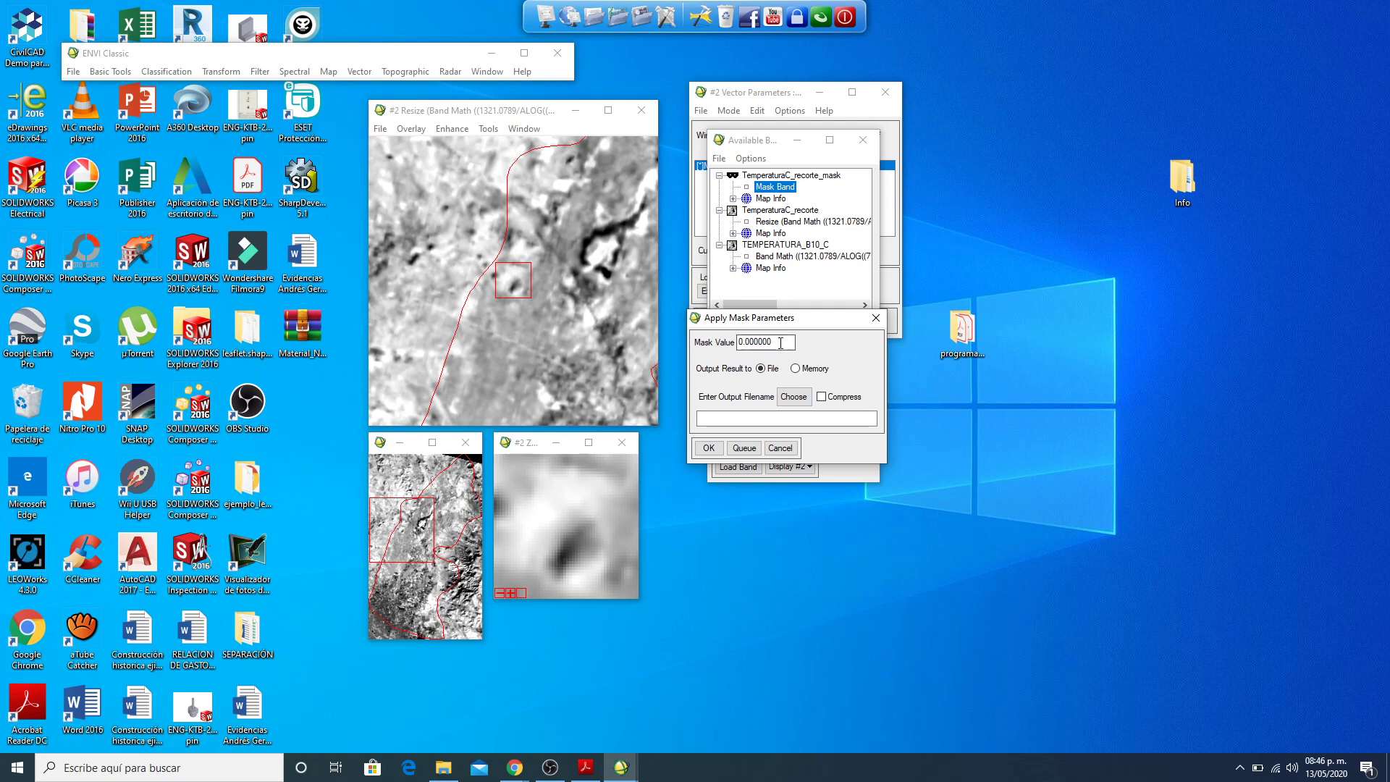
drag(780, 342, 731, 343)
click(858, 424)
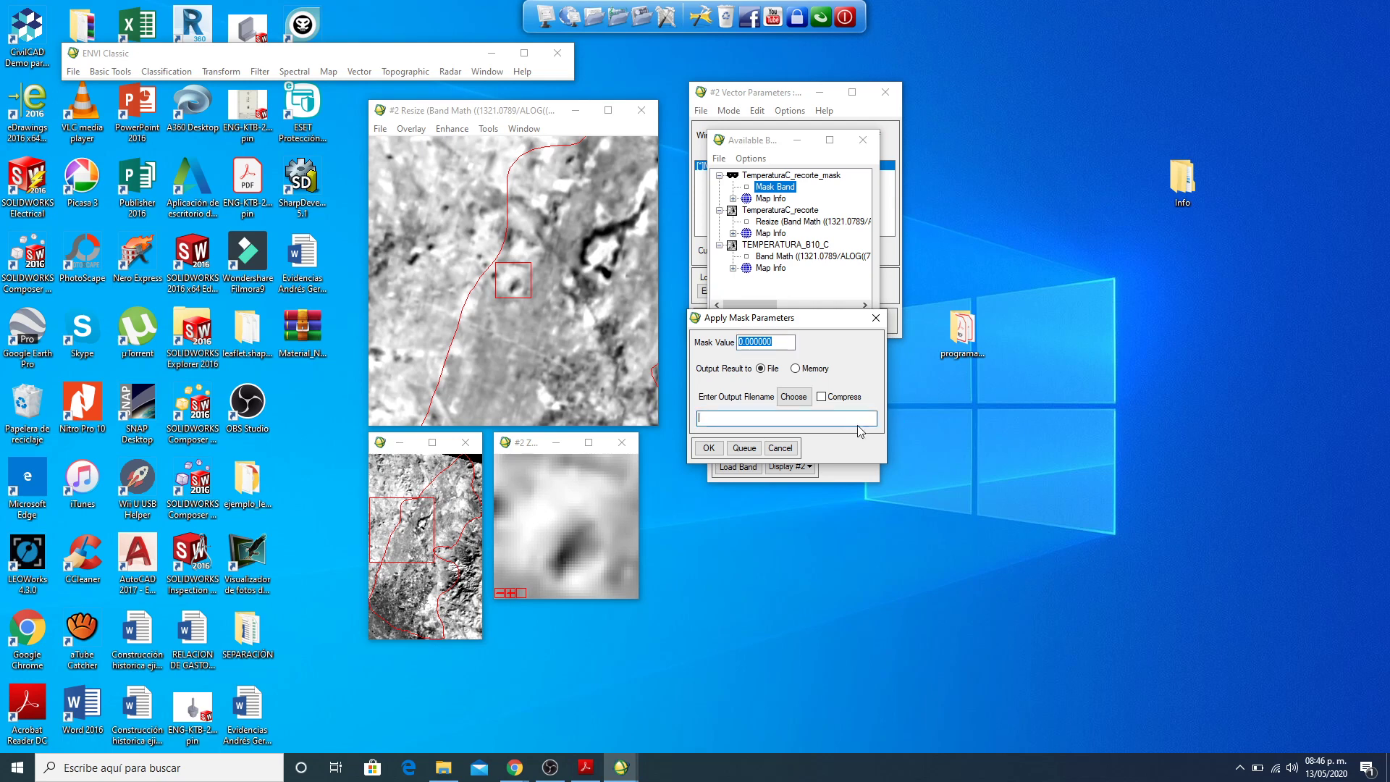
Step: Name the masked image TemperaturaC_SGS in the P5 folder and run the mask application
click(791, 396)
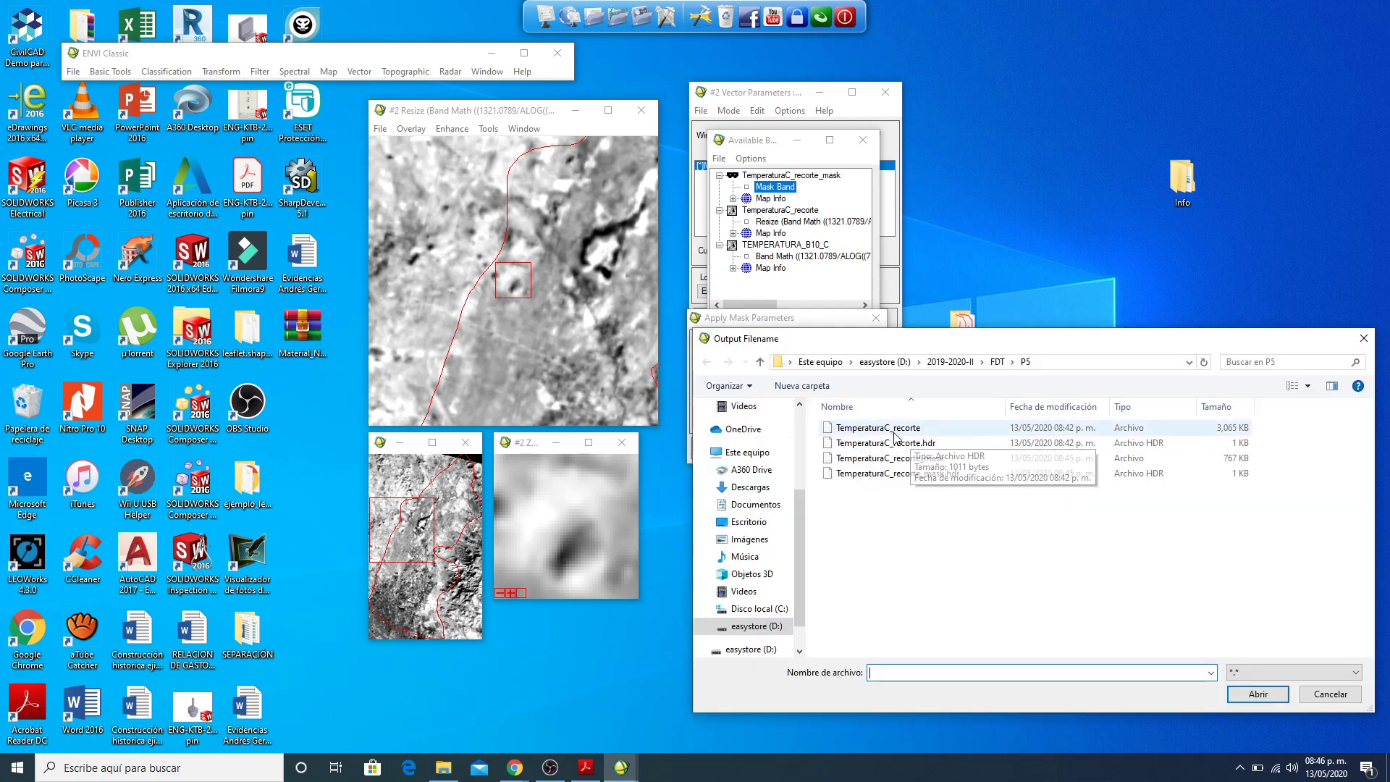
click(940, 432)
click(970, 675)
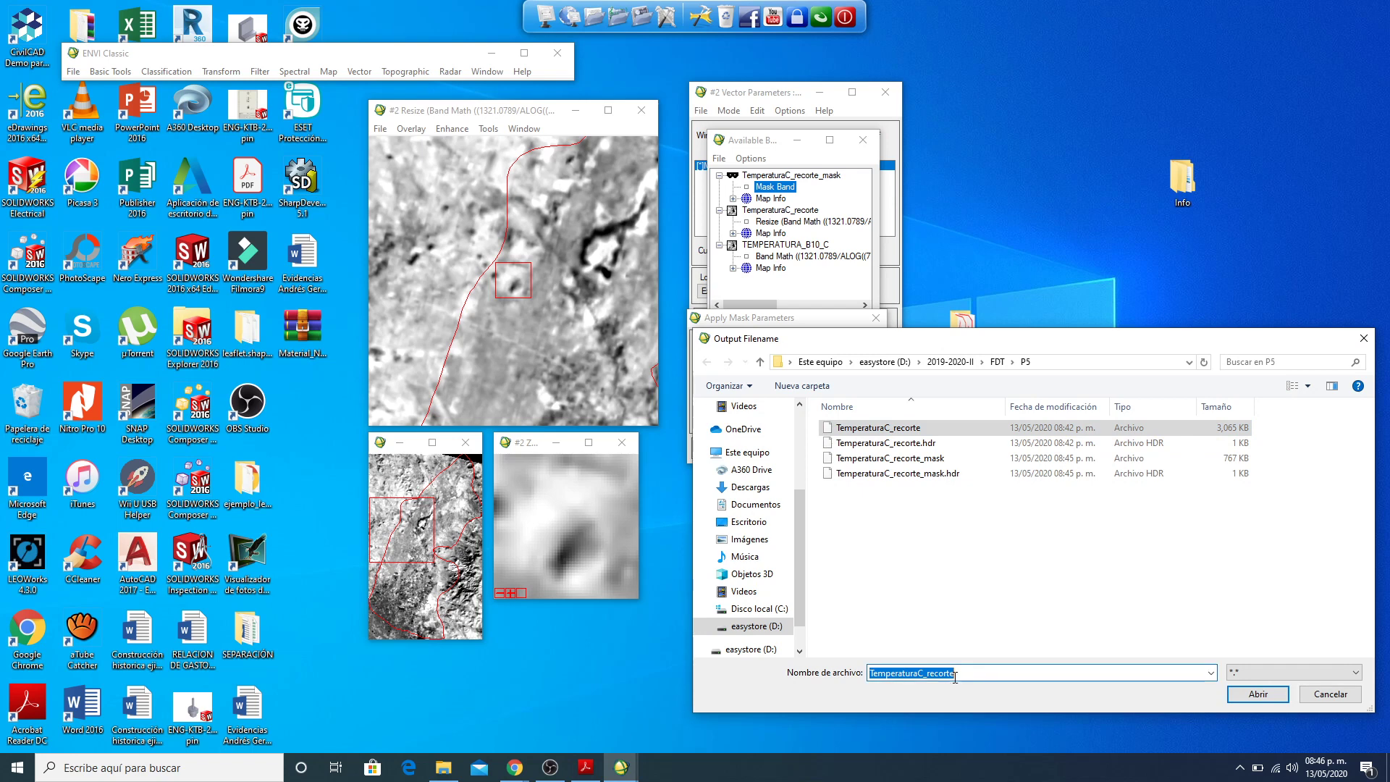
drag(962, 675, 923, 673)
key(BackSpace)
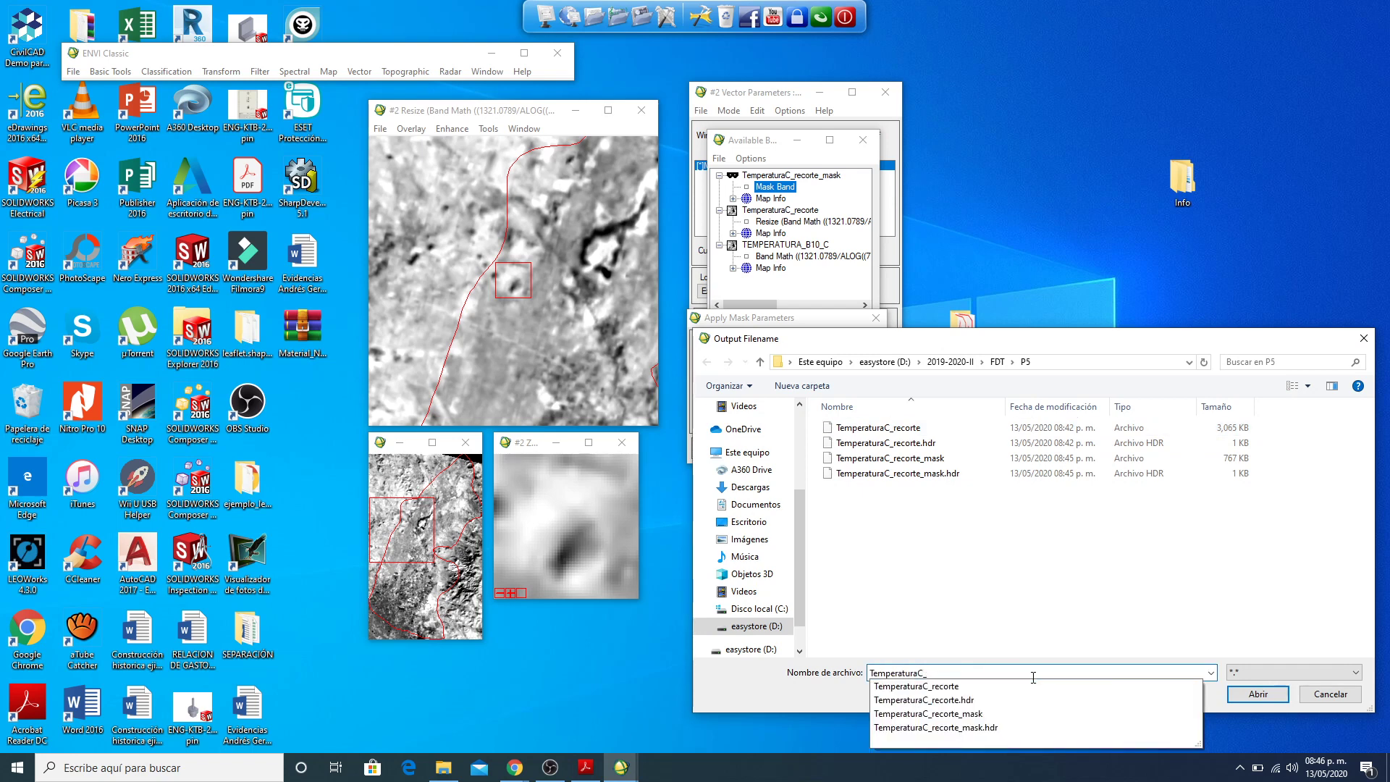
text(SGS)
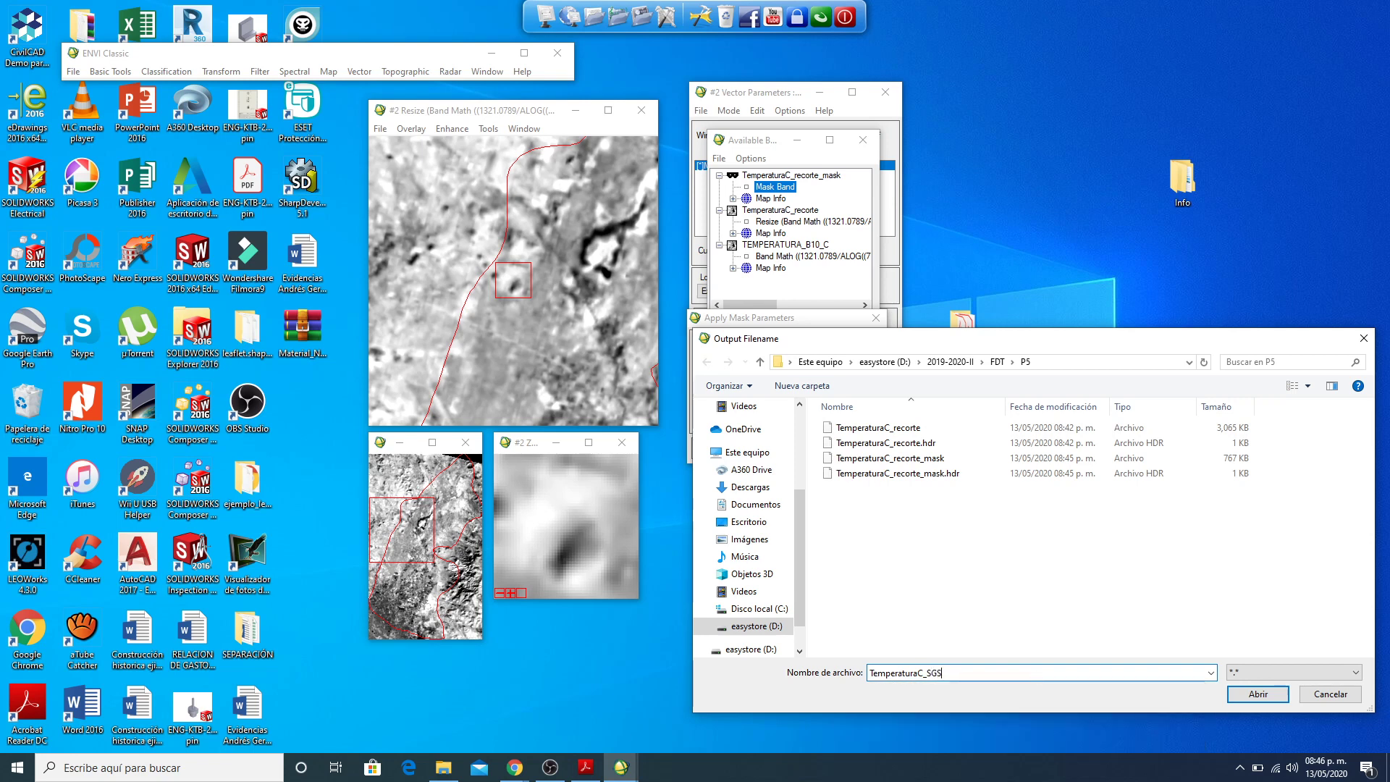
click(1241, 700)
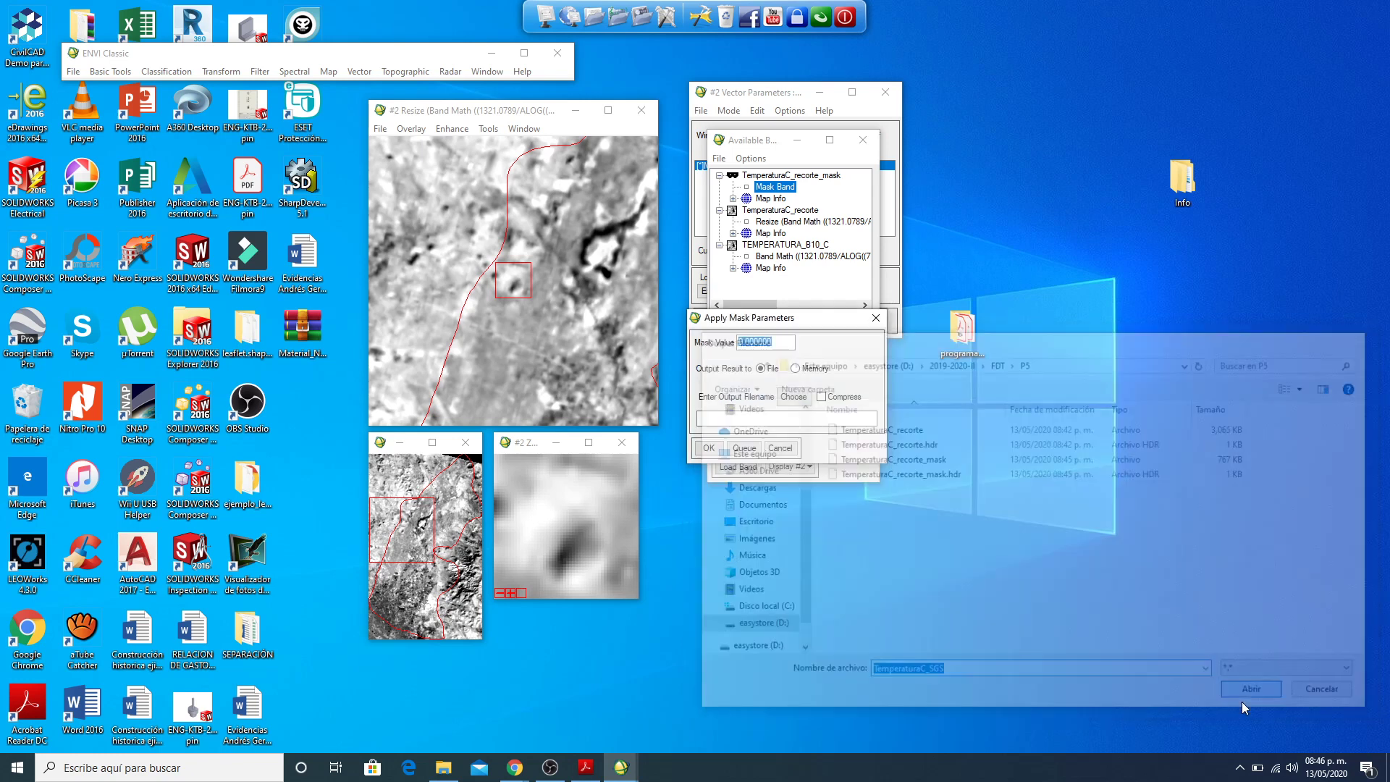
click(709, 448)
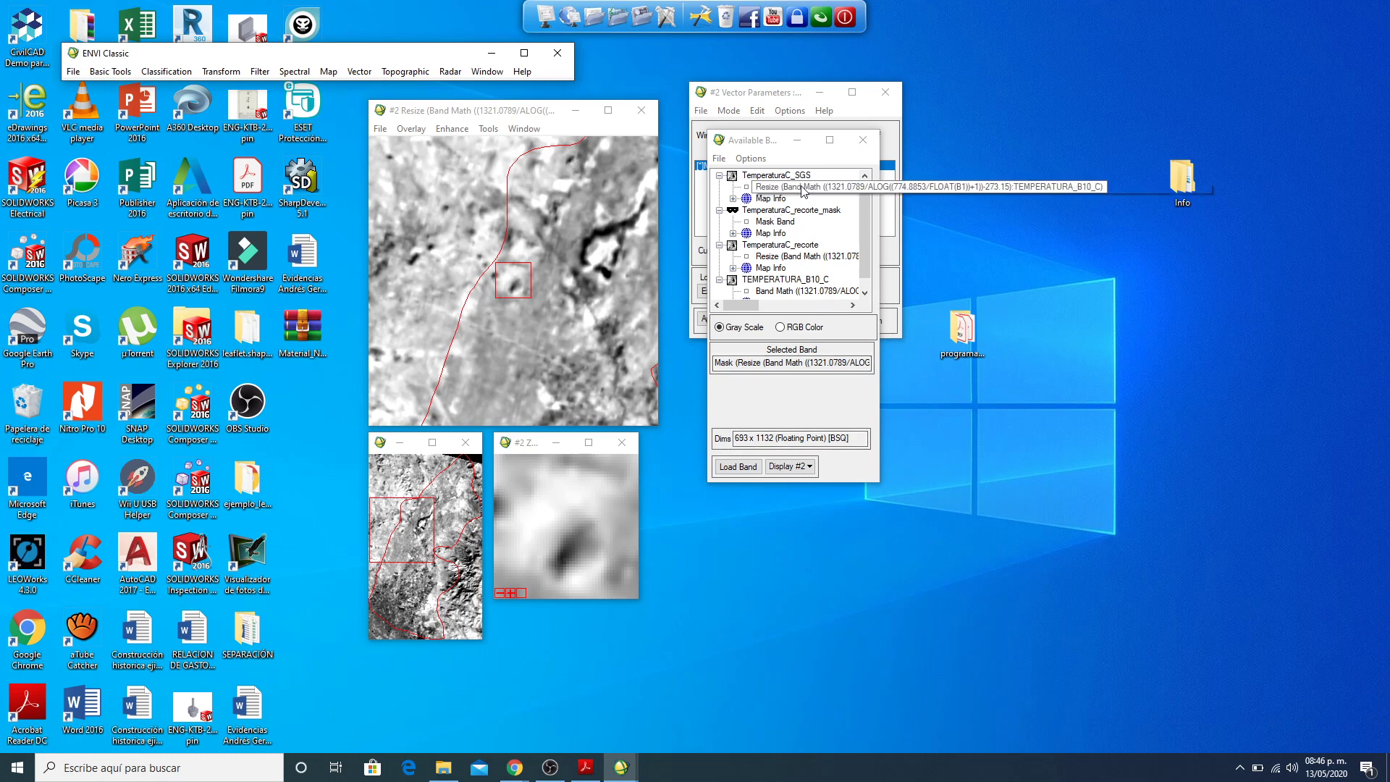
Step: Load the Mask Band of TemperaturaC_recorte_mask into a new display and place it beside the resized temperature image
click(770, 142)
drag(771, 142, 1053, 117)
drag(513, 119, 276, 110)
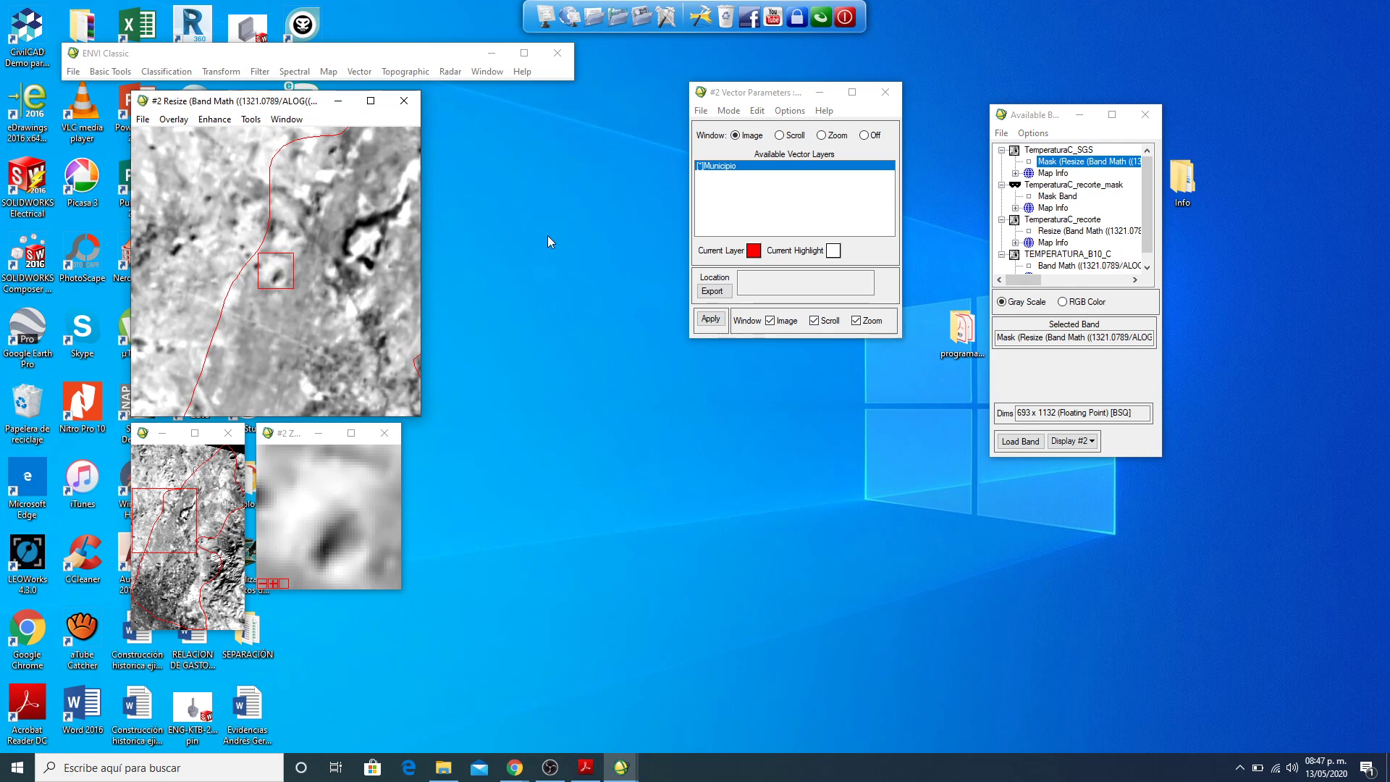
right_click(1080, 196)
click(1116, 205)
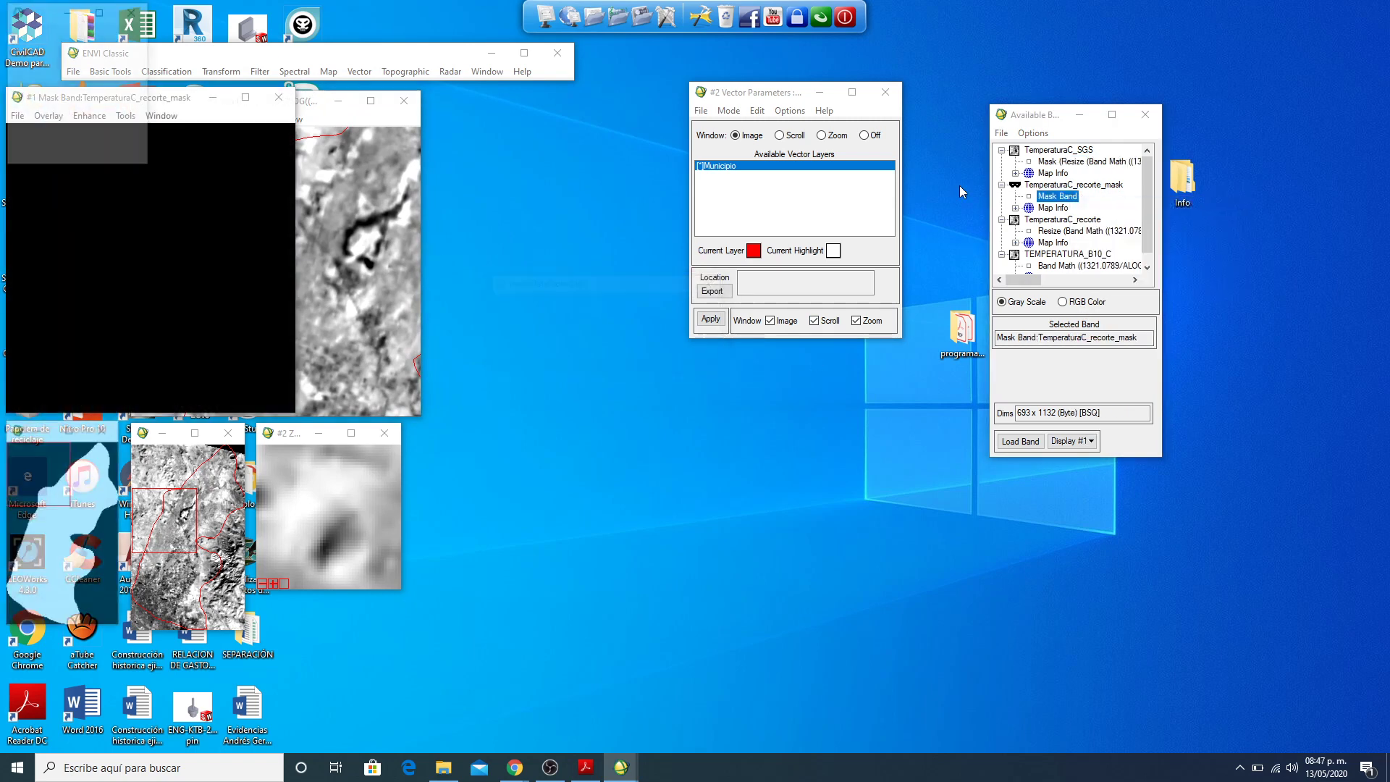
drag(143, 98, 565, 101)
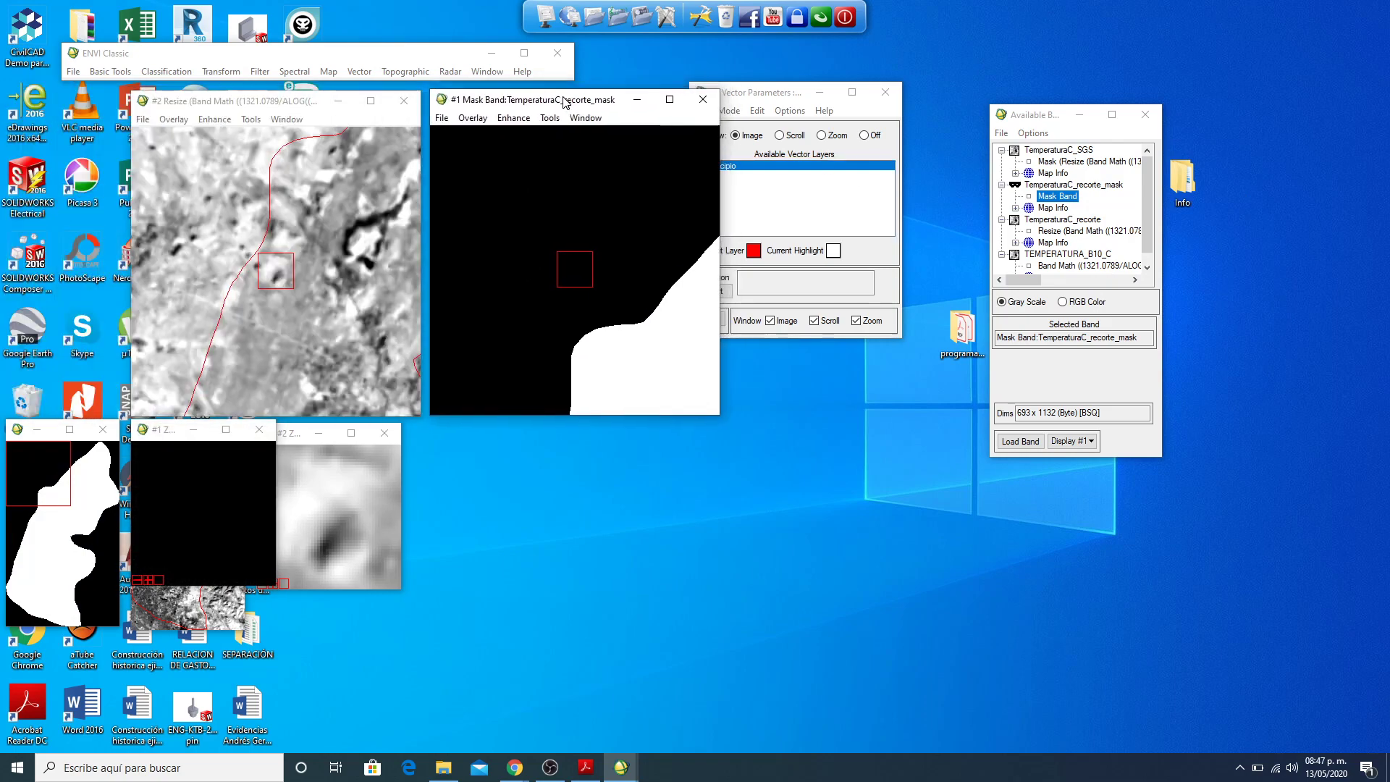
Step: Load the masked TemperaturaC_SGS band into a new display and place it beside the mask display
right_click(1073, 165)
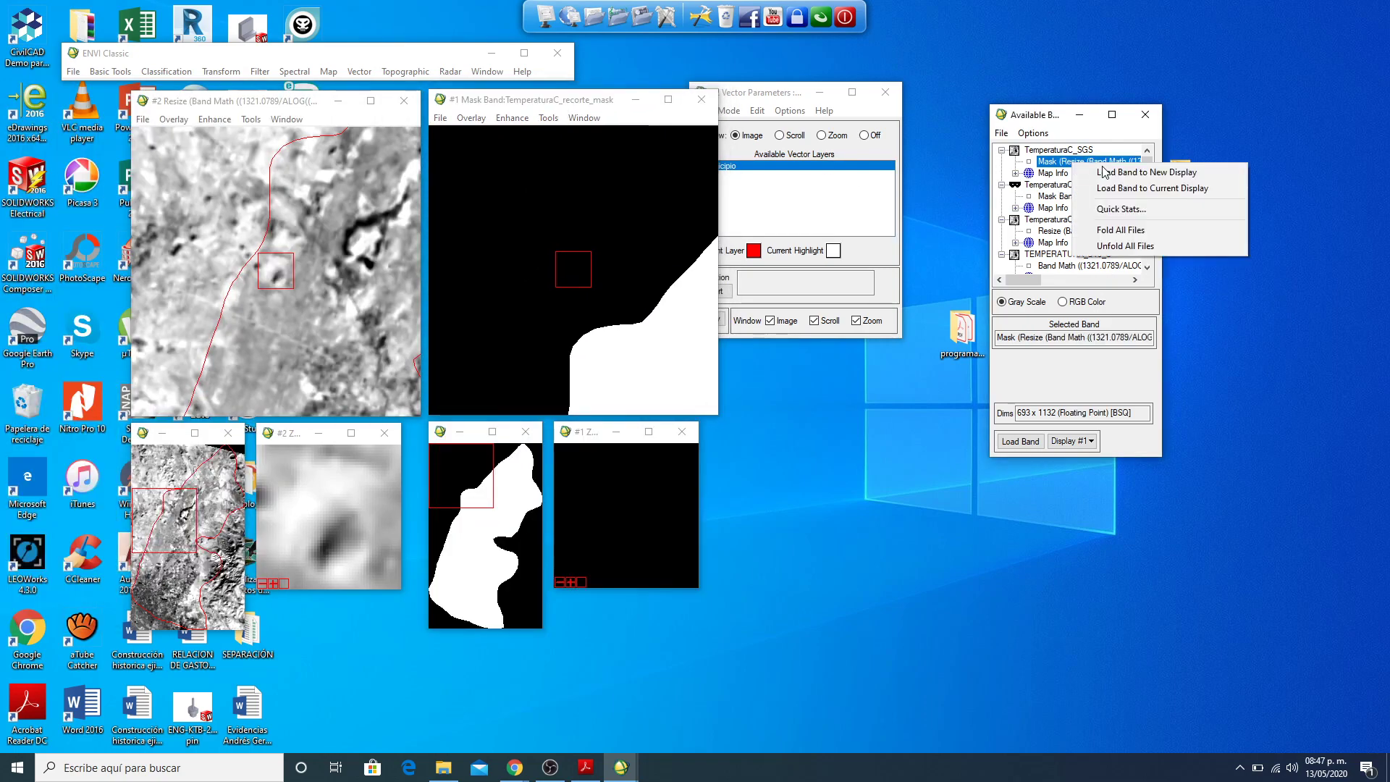
click(1118, 172)
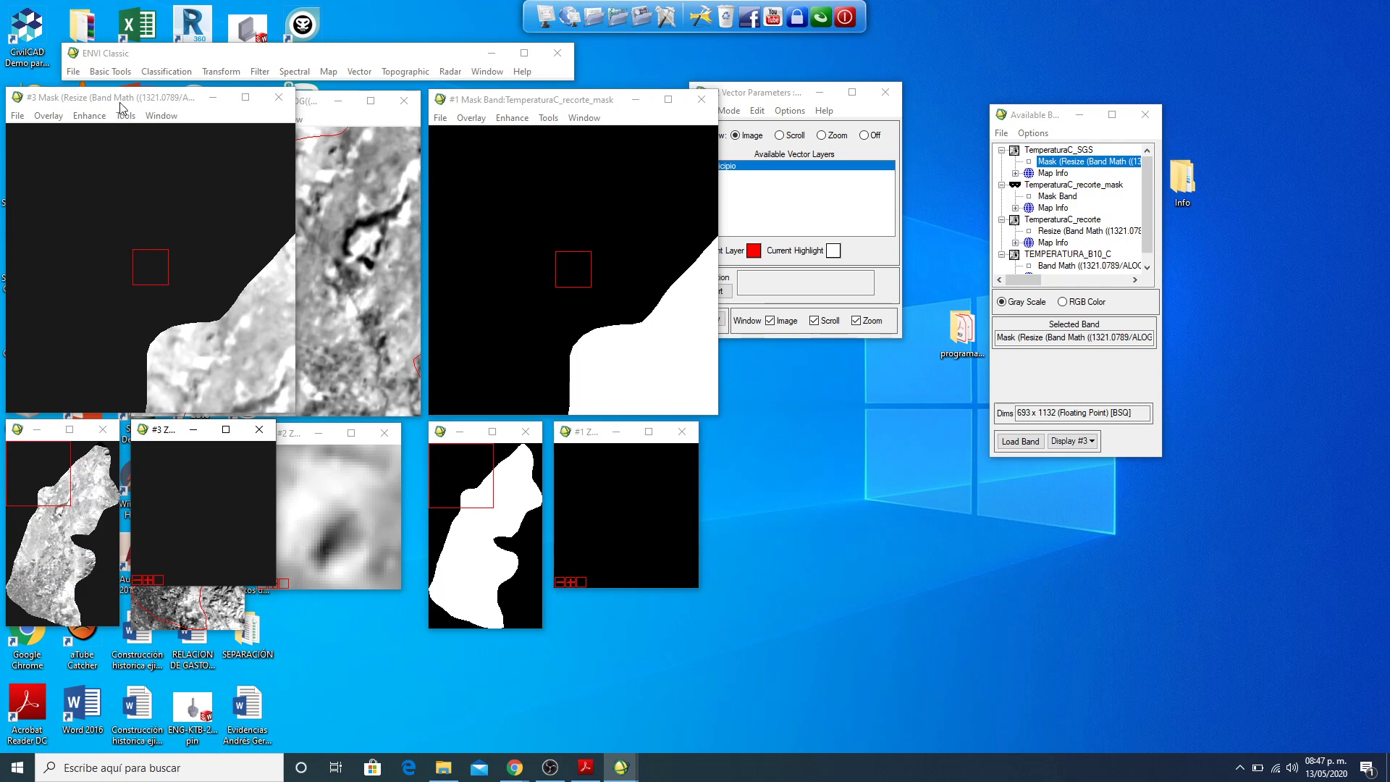
drag(122, 106, 843, 111)
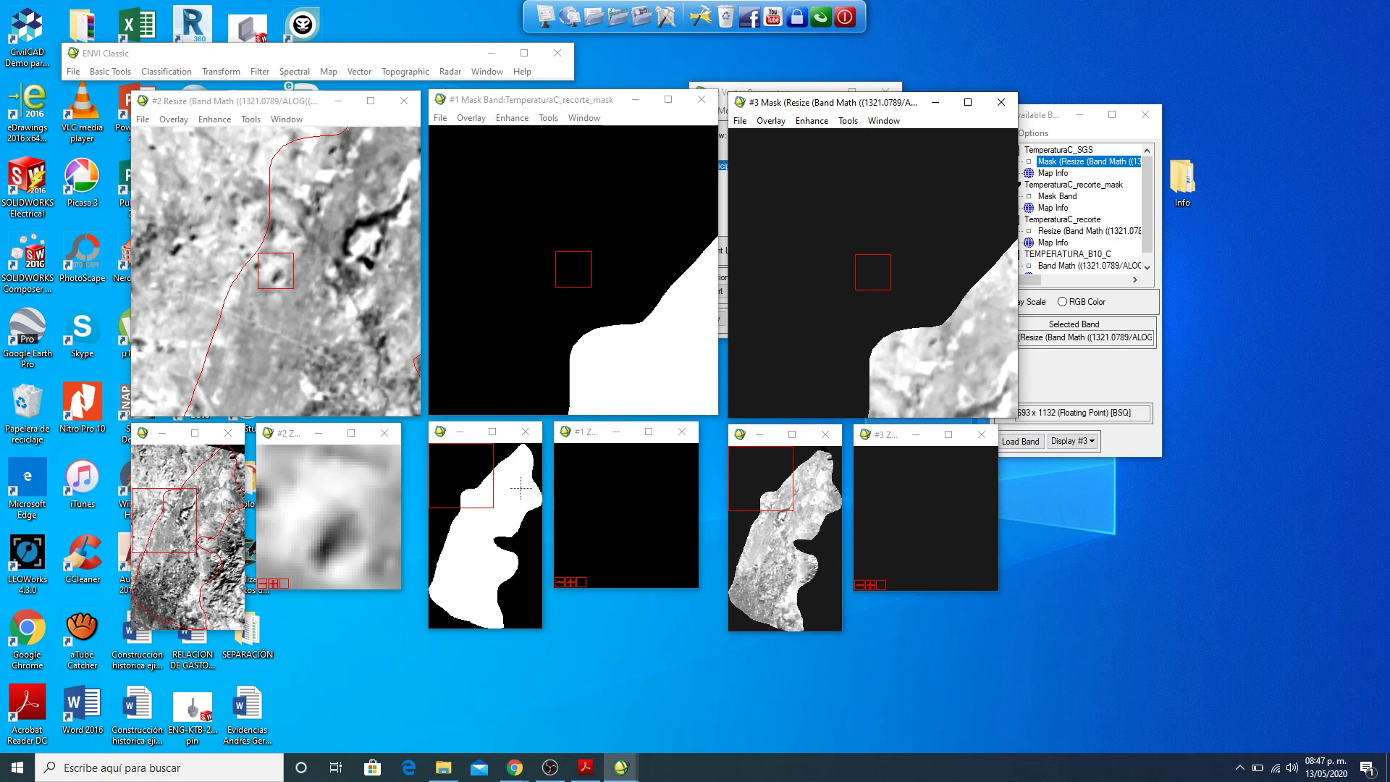
Step: Examine the pixel values inside and outside the municipality on the mask and the masked image with Cursor Location/Value
click(484, 534)
click(495, 505)
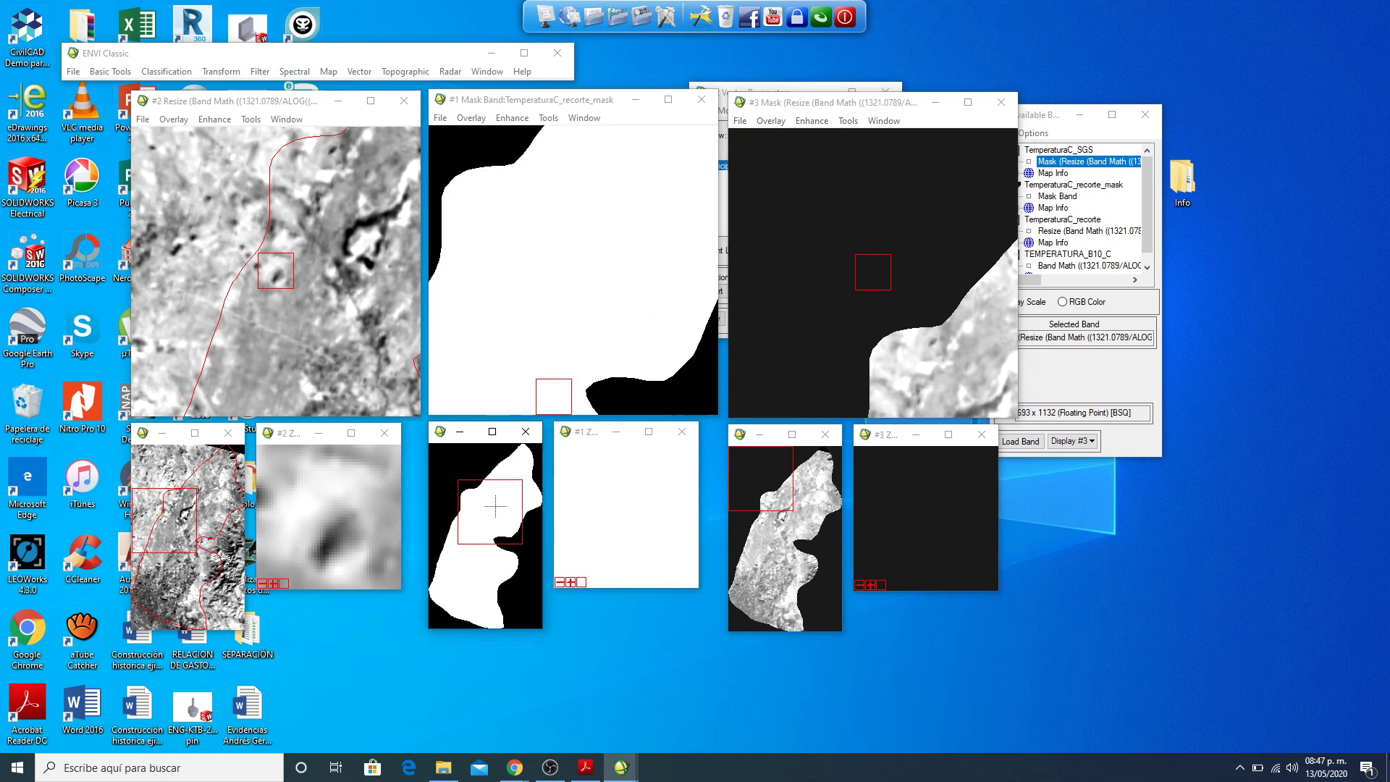
right_click(521, 288)
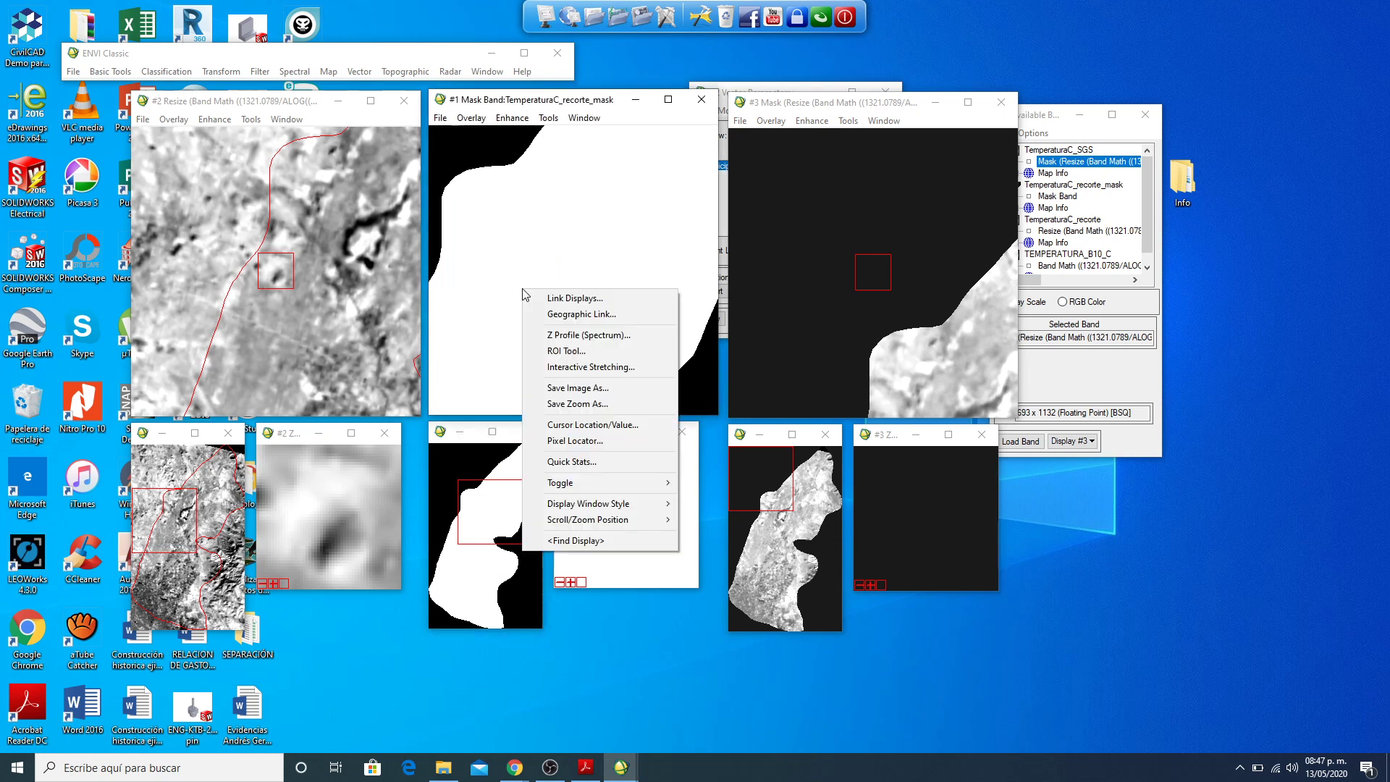
click(595, 424)
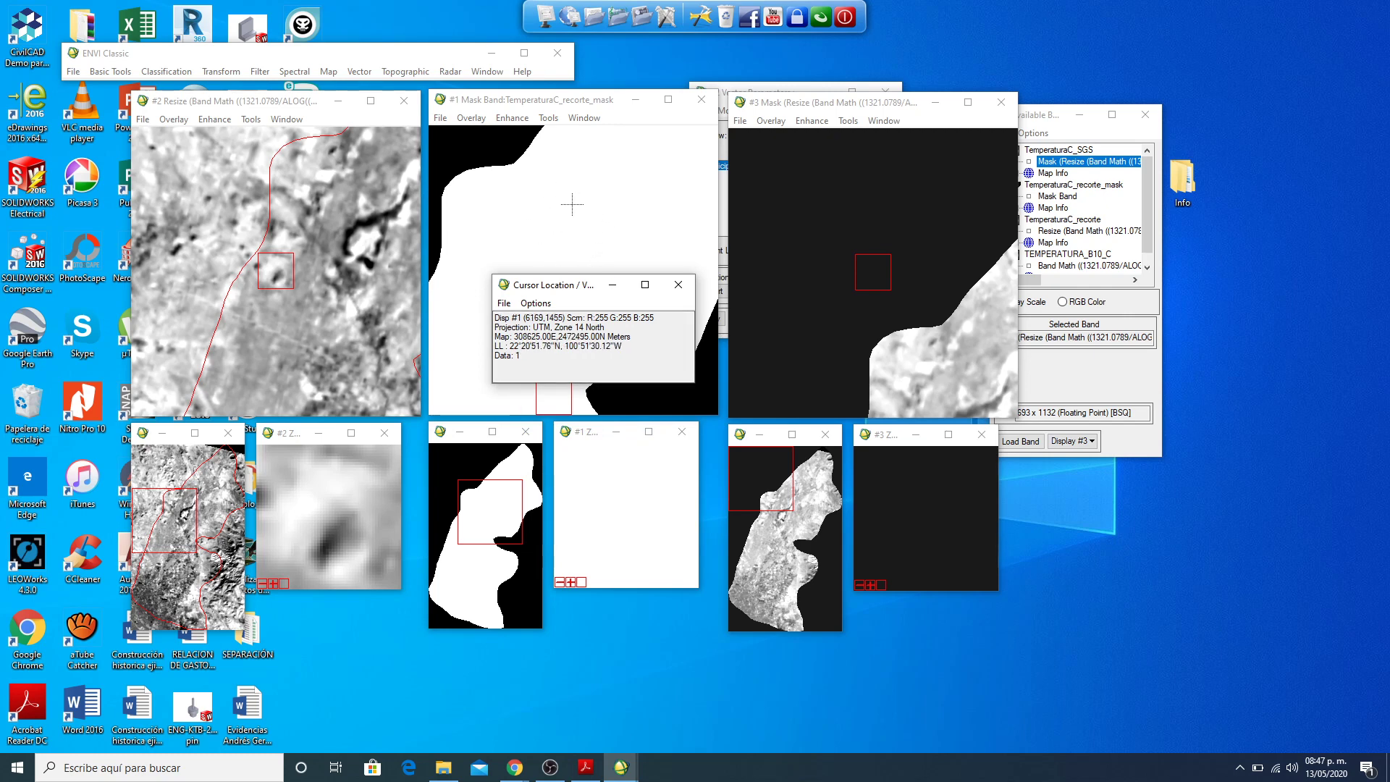
click(471, 145)
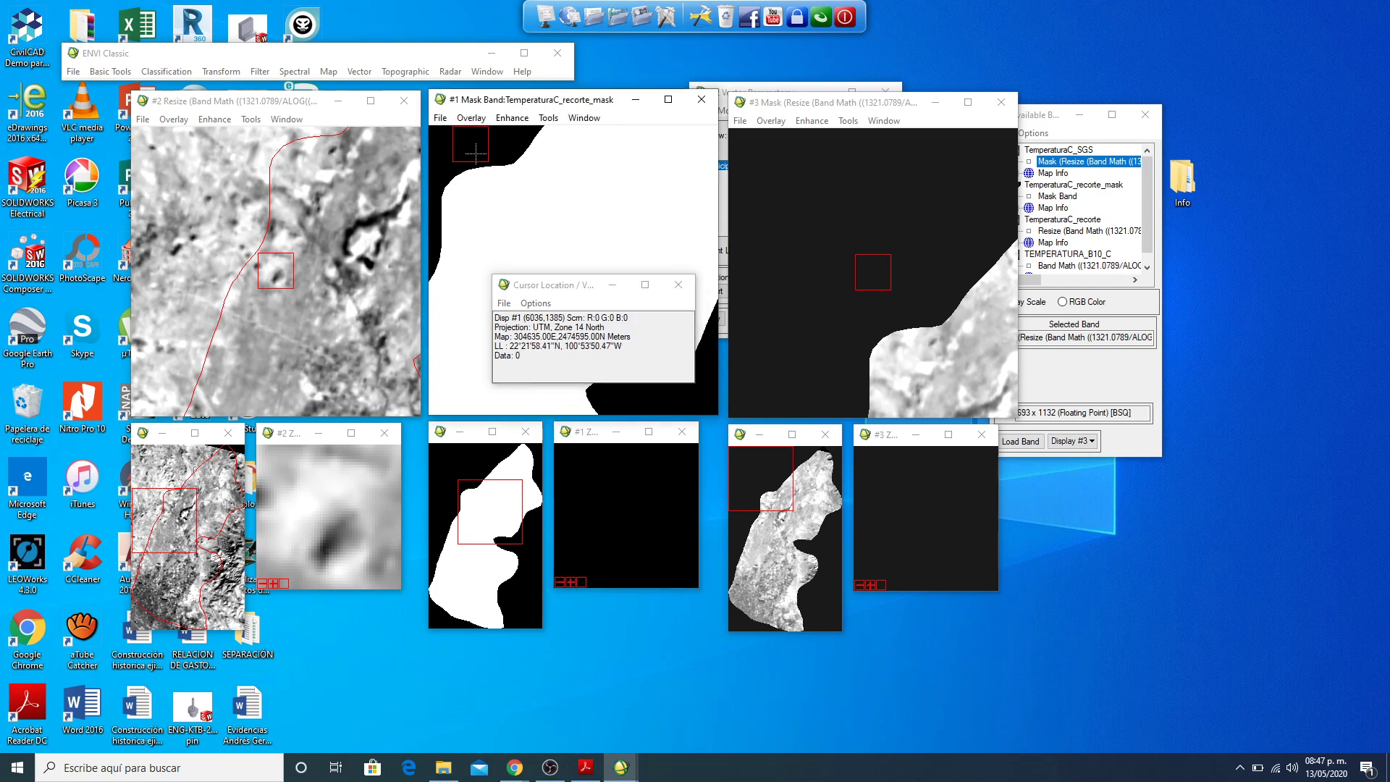
drag(527, 285, 490, 157)
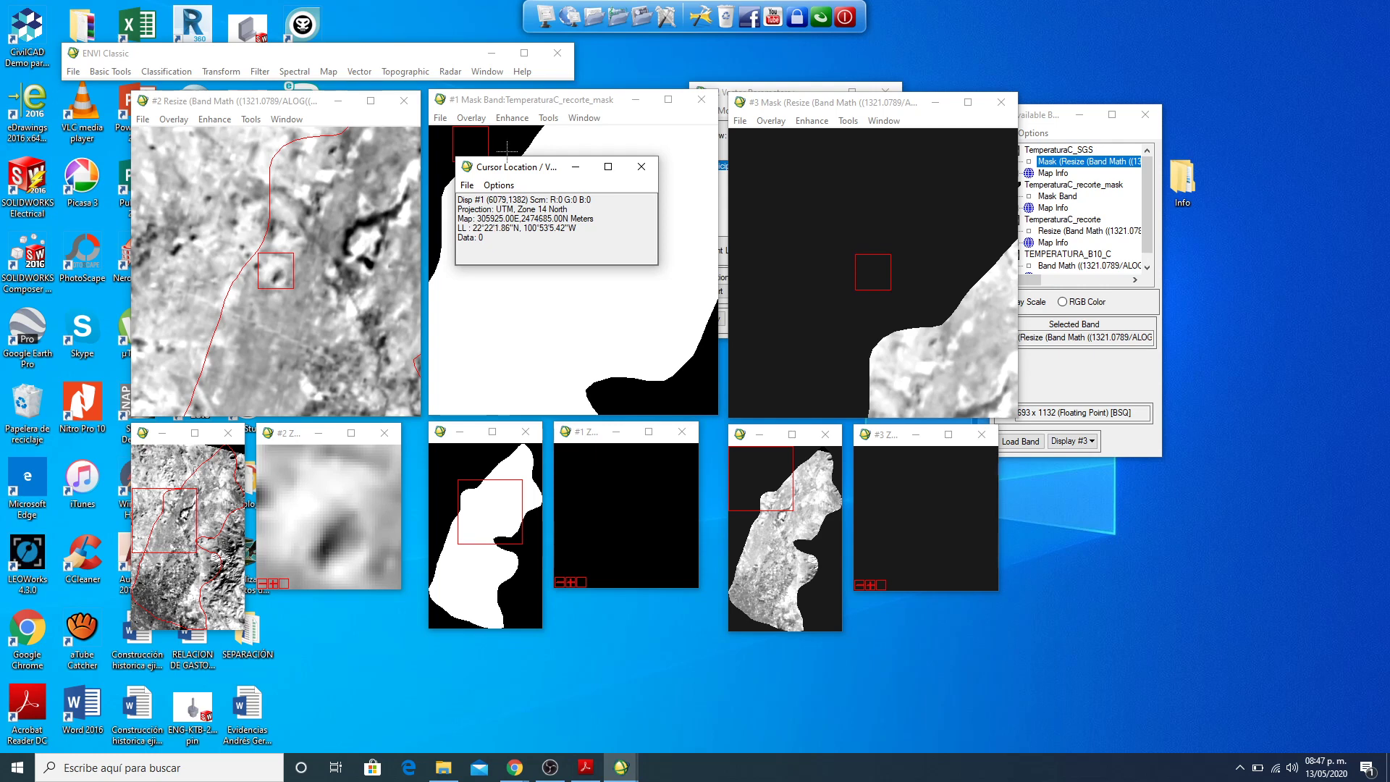
drag(520, 174, 616, 648)
drag(501, 101, 502, 101)
mouse_move(314, 107)
mouse_down()
mouse_move(330, 103)
mouse_move(307, 100)
mouse_up()
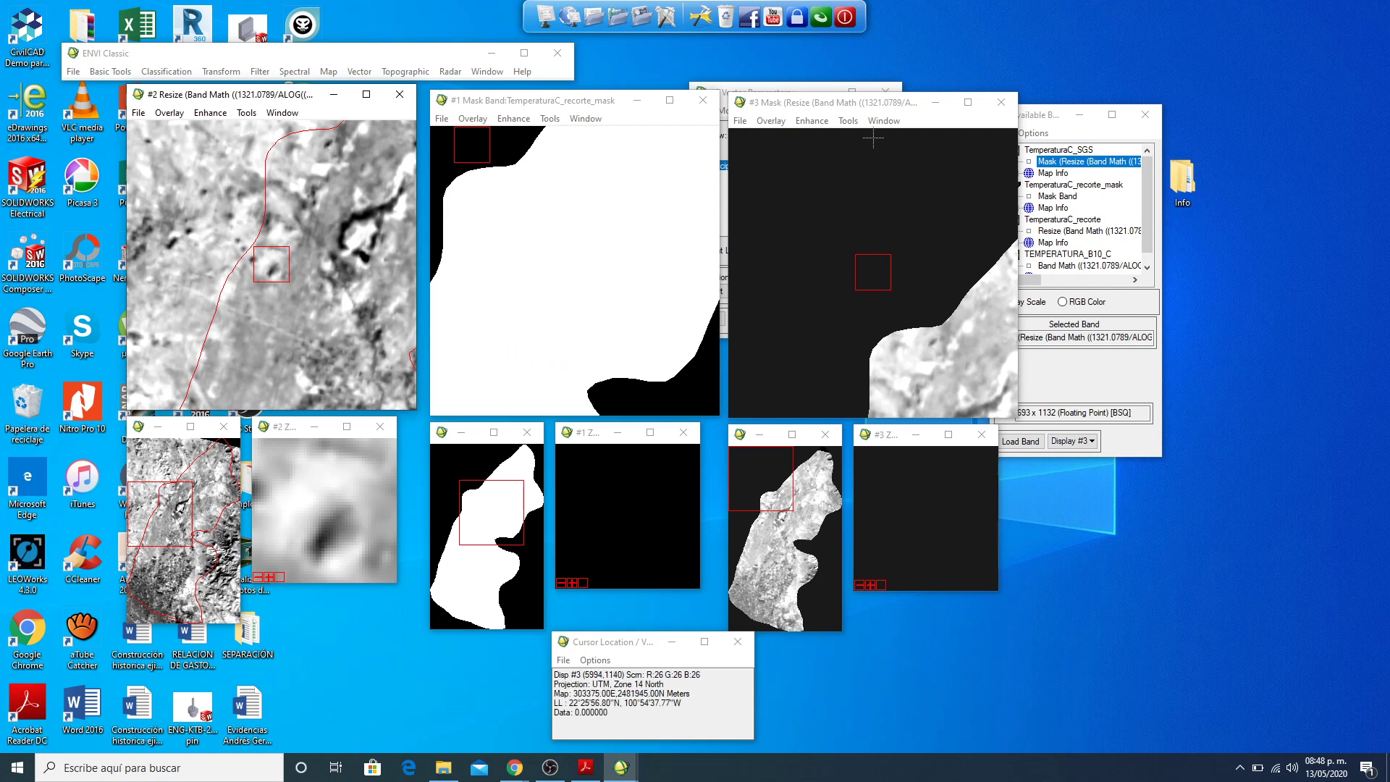
drag(887, 109, 903, 99)
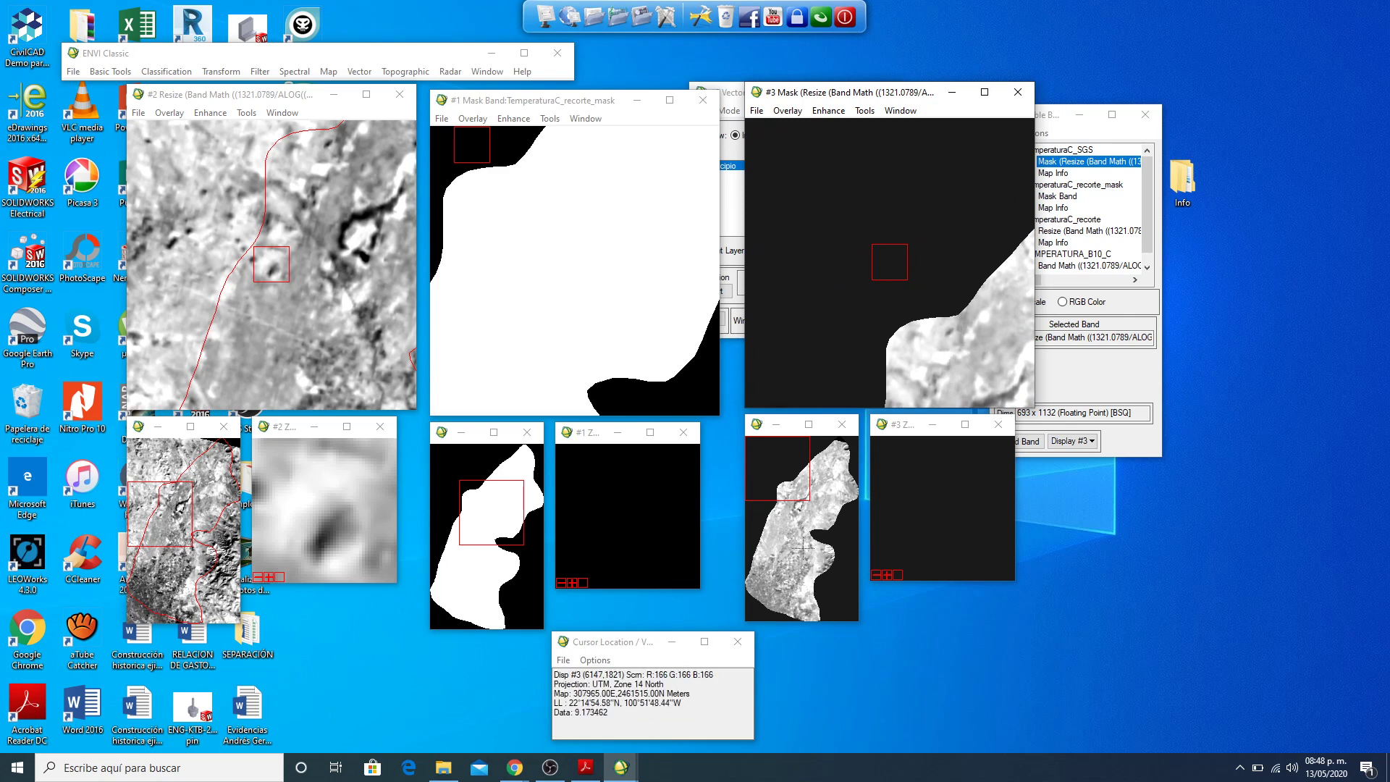
Step: Close the cursor value window and the mask and resized image displays, keeping the masked image display
click(737, 642)
click(1044, 122)
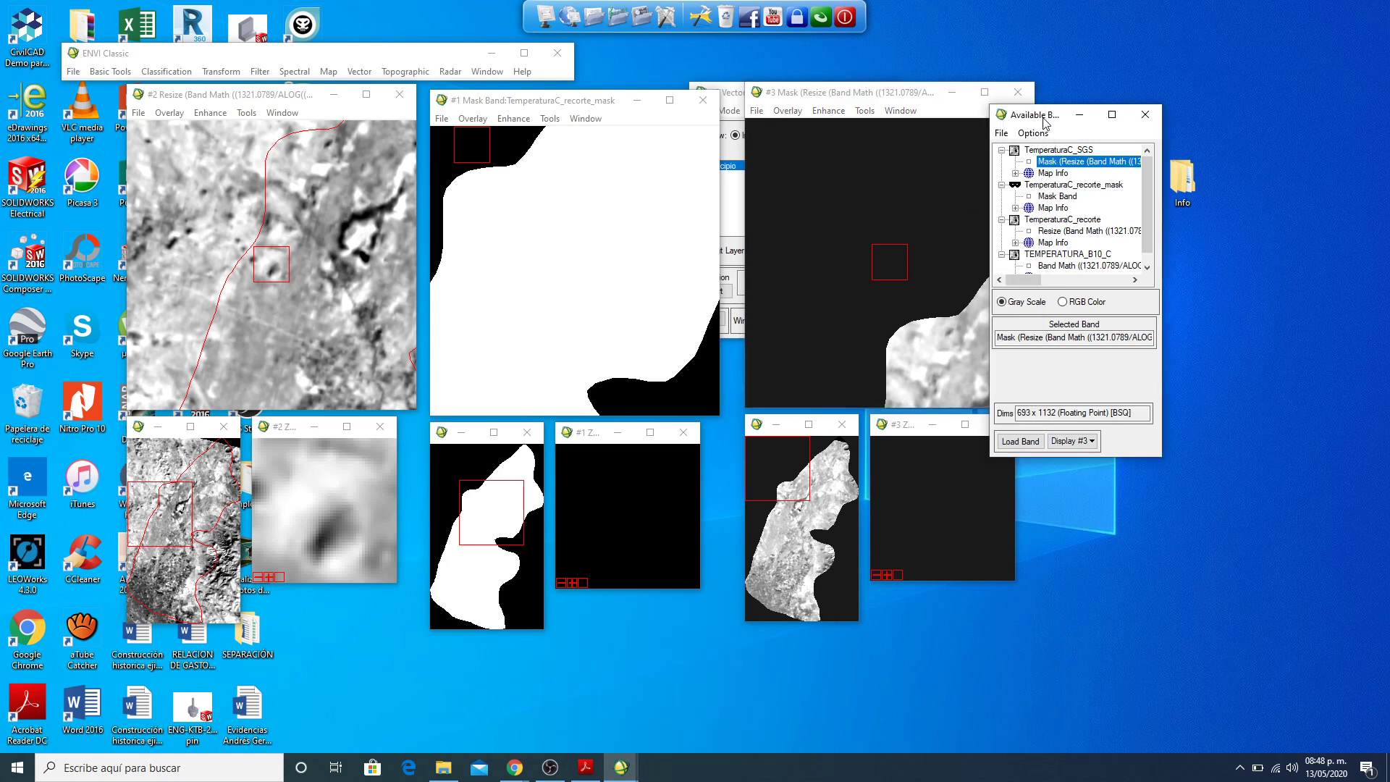
click(702, 99)
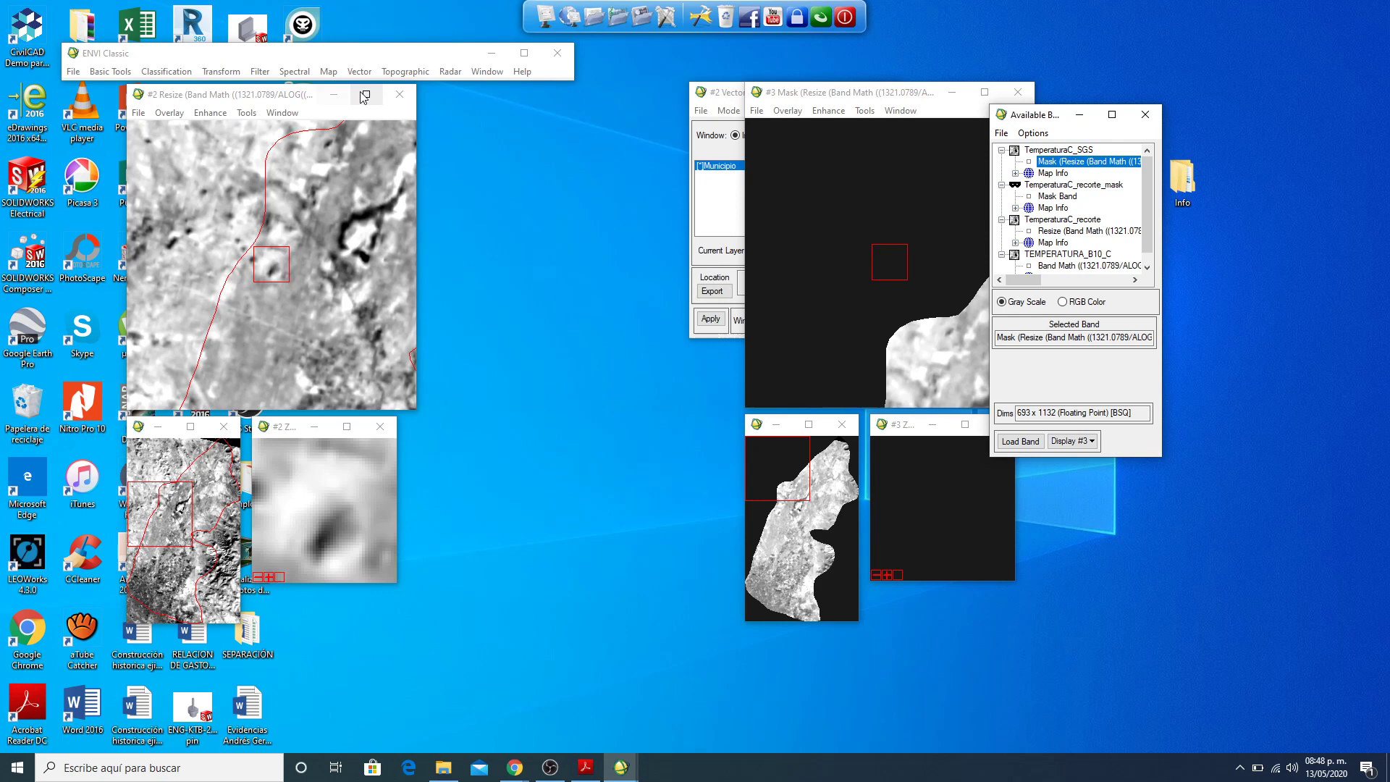
click(399, 94)
drag(854, 102, 706, 68)
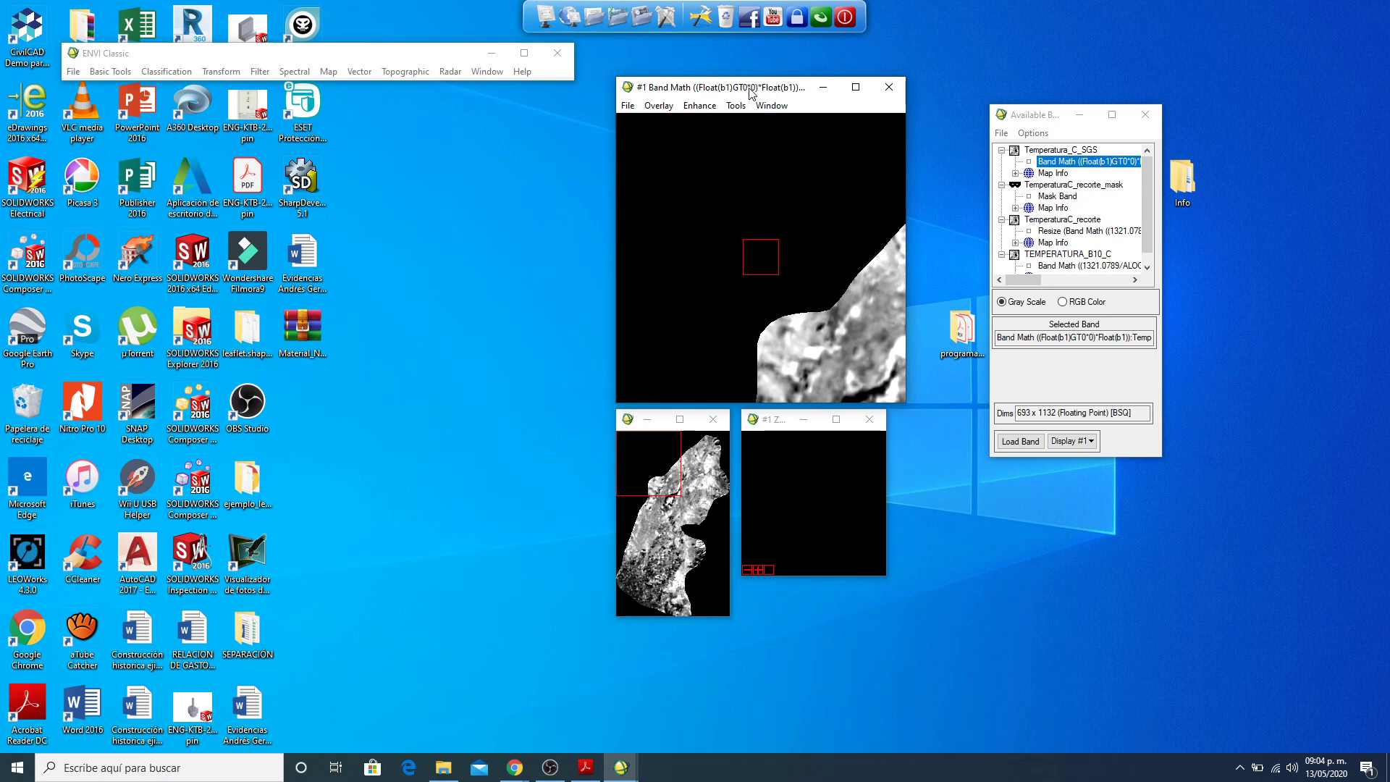
Step: Examine pixel temperatures across the Temperatura_C_SGS Band Math image with Cursor Location/Value, inside and outside the municipality
drag(748, 92, 752, 88)
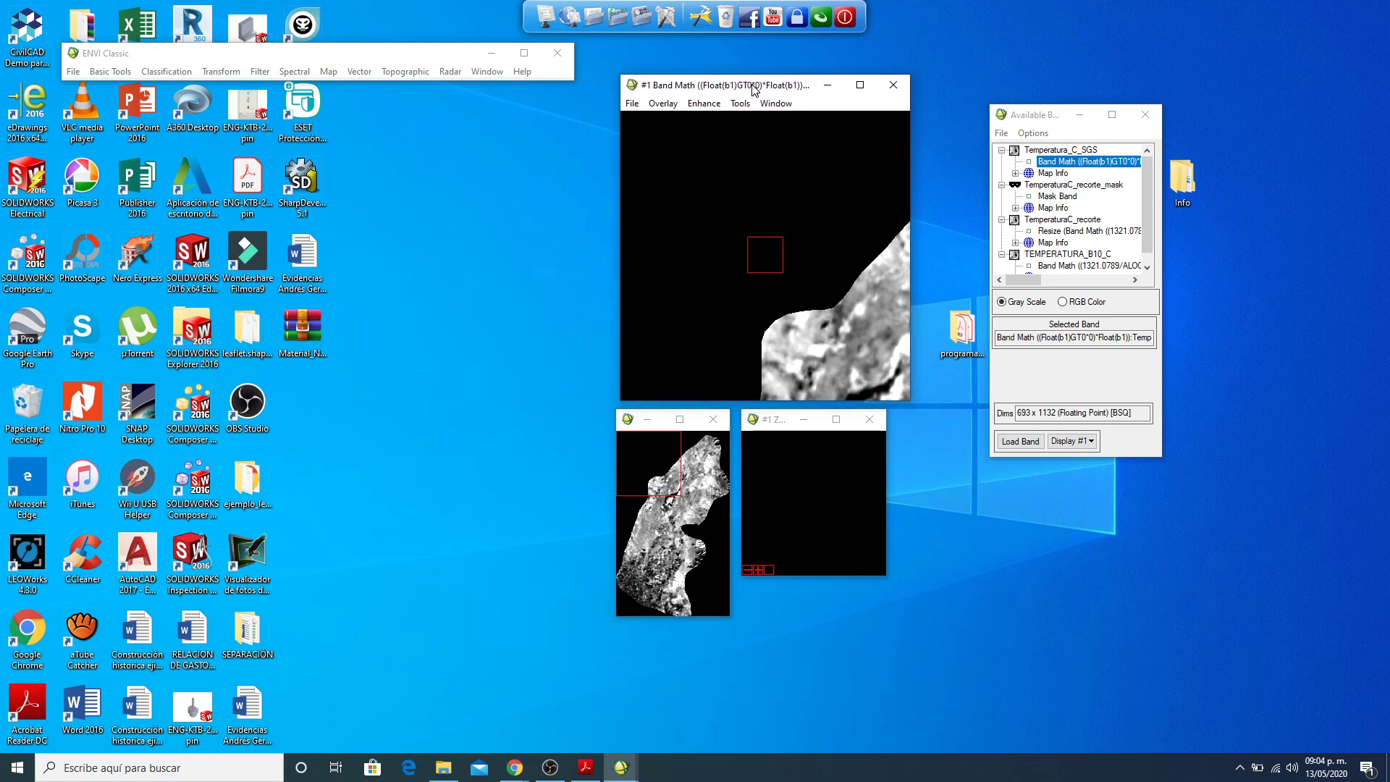
right_click(685, 495)
click(777, 627)
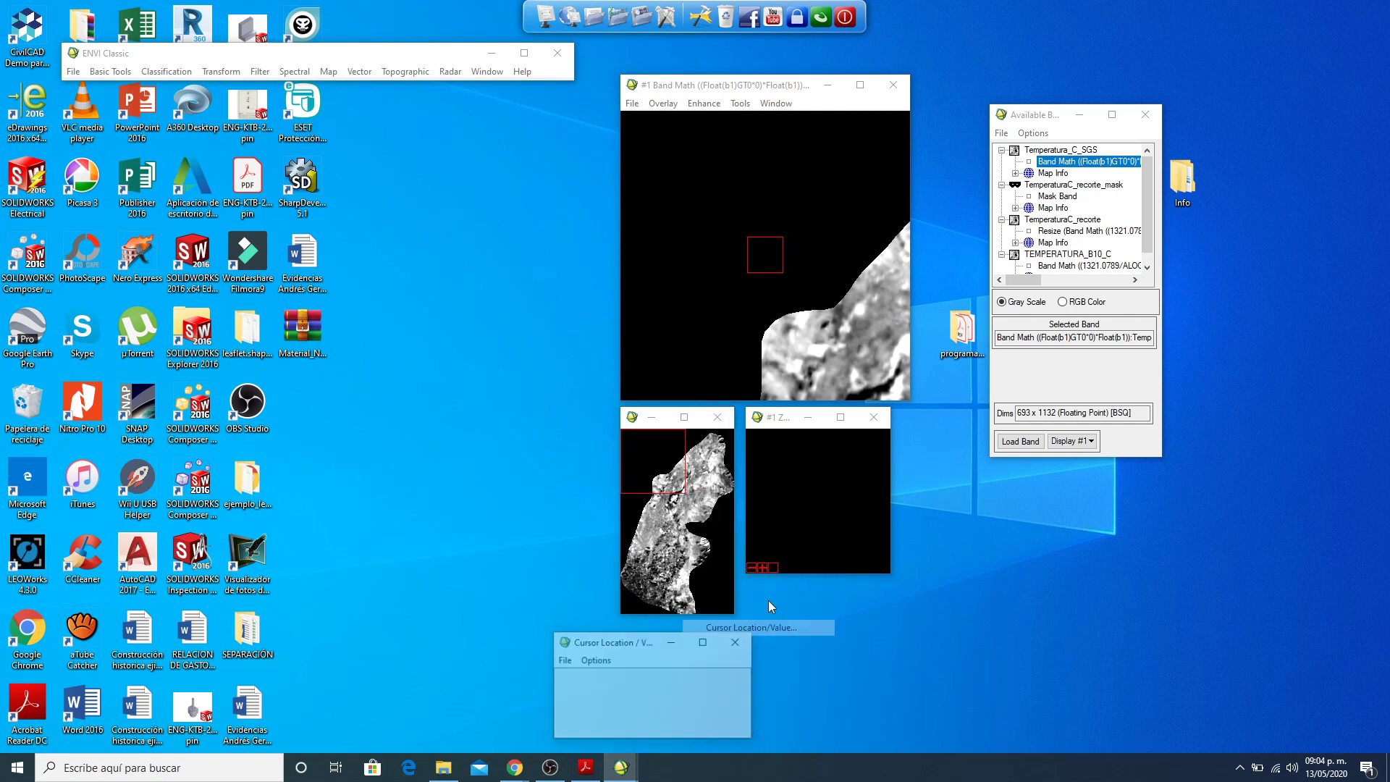
click(690, 531)
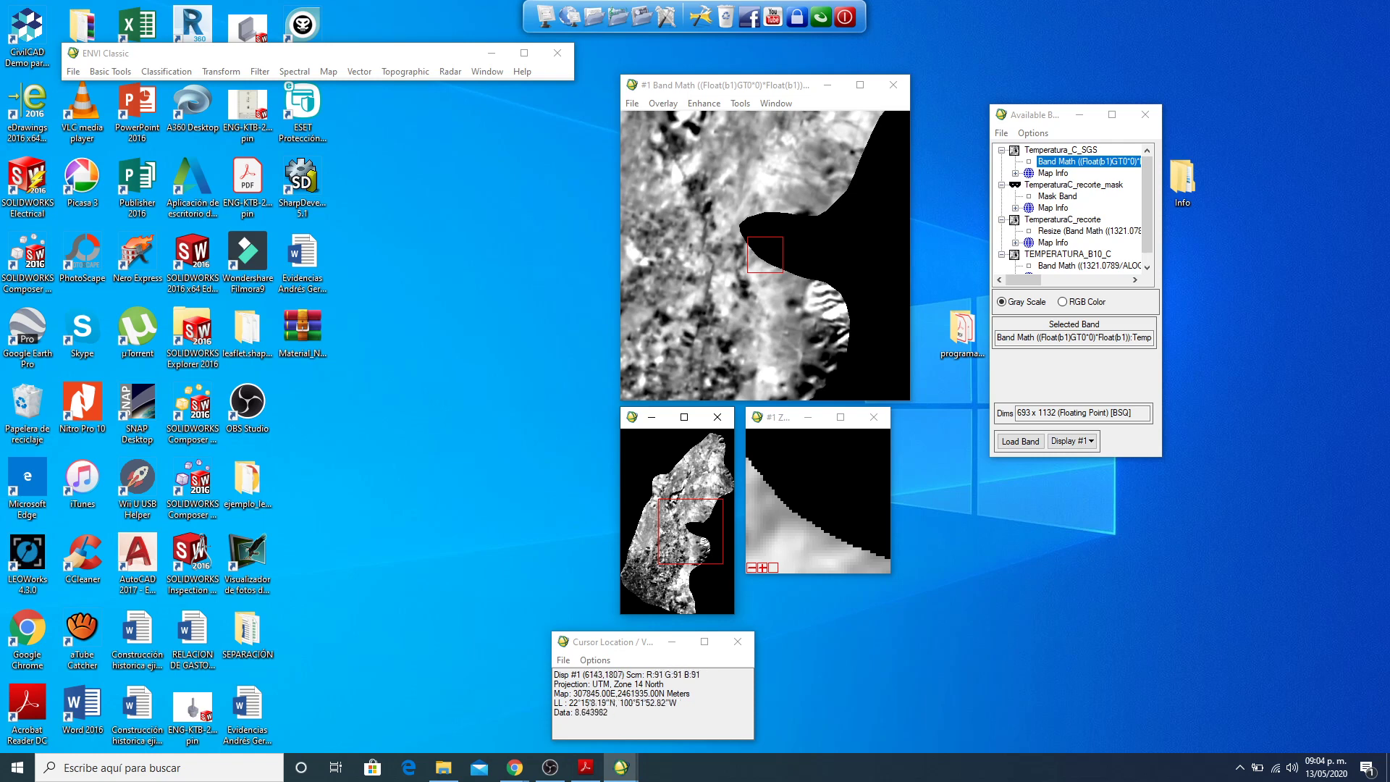
click(682, 492)
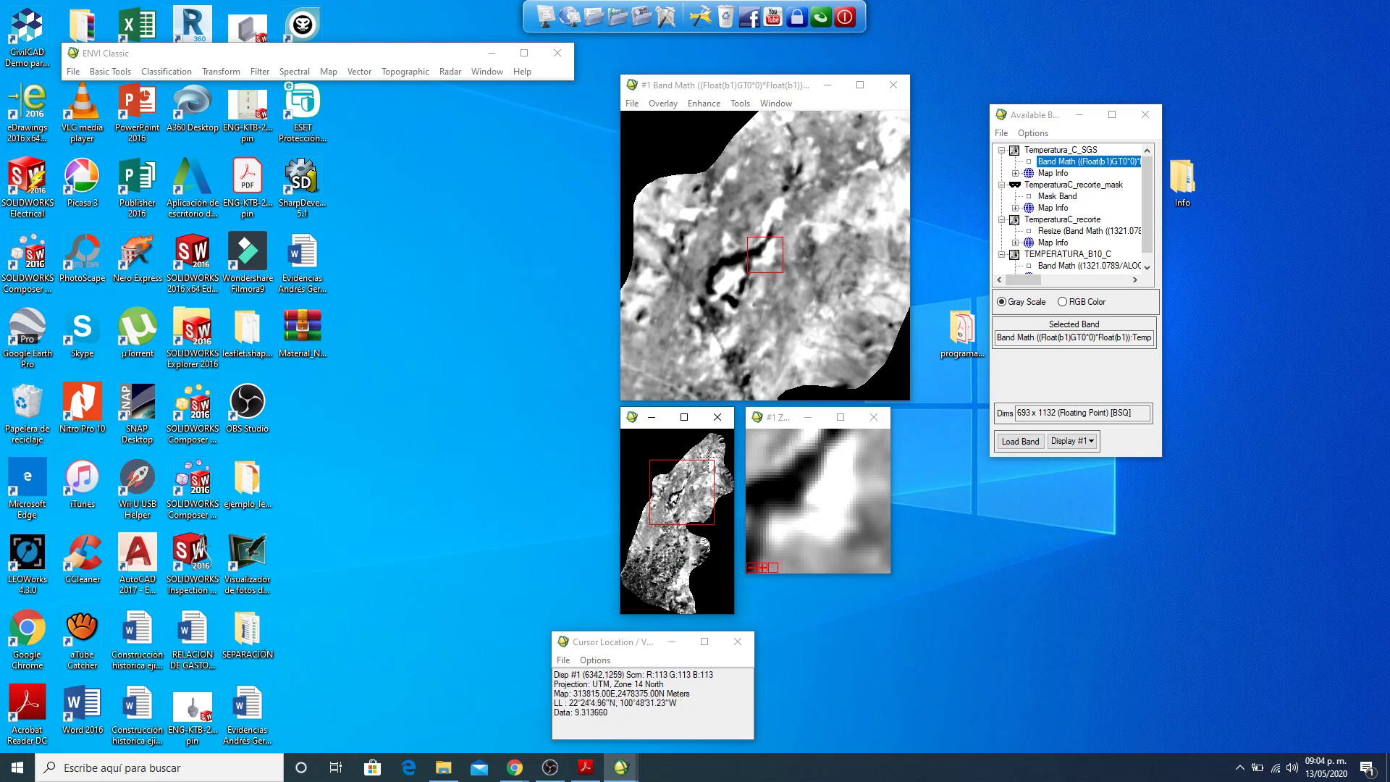
click(702, 462)
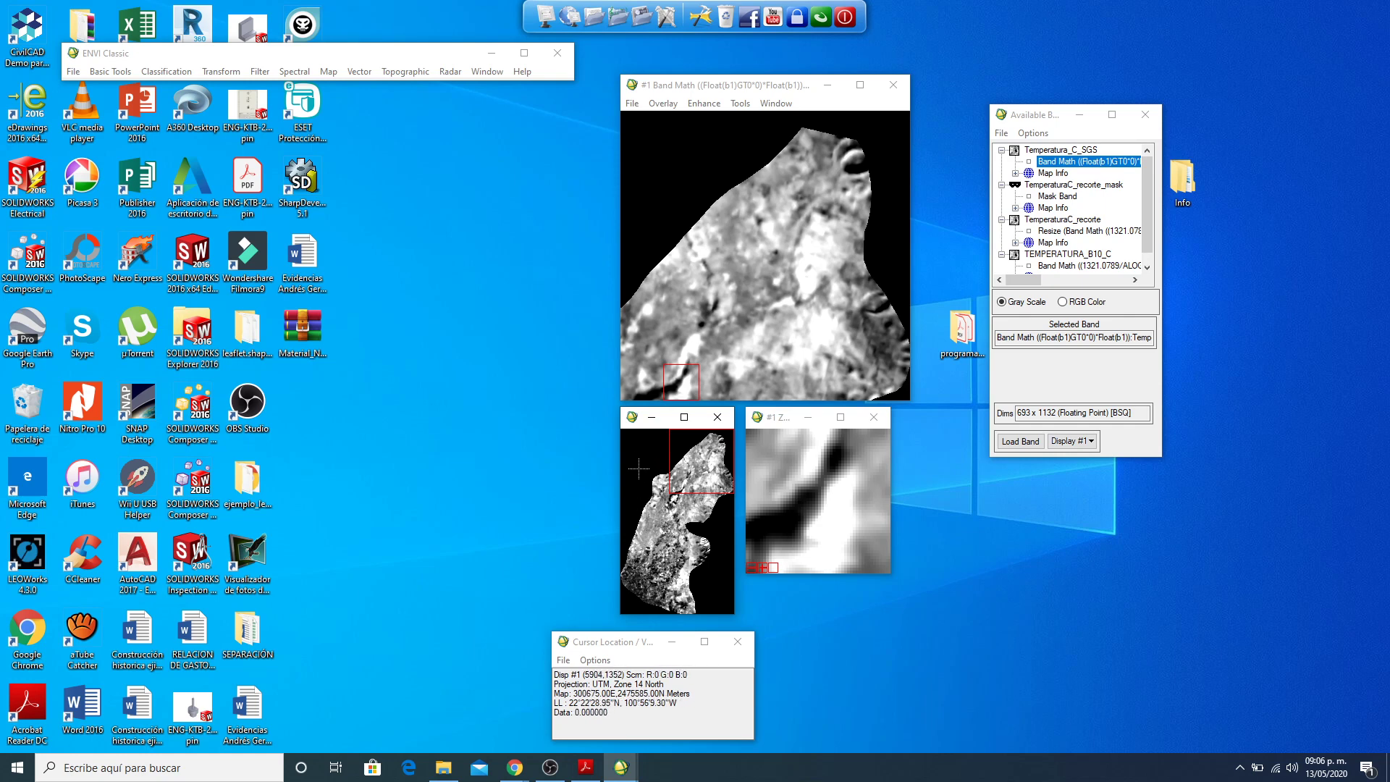
drag(703, 472, 675, 511)
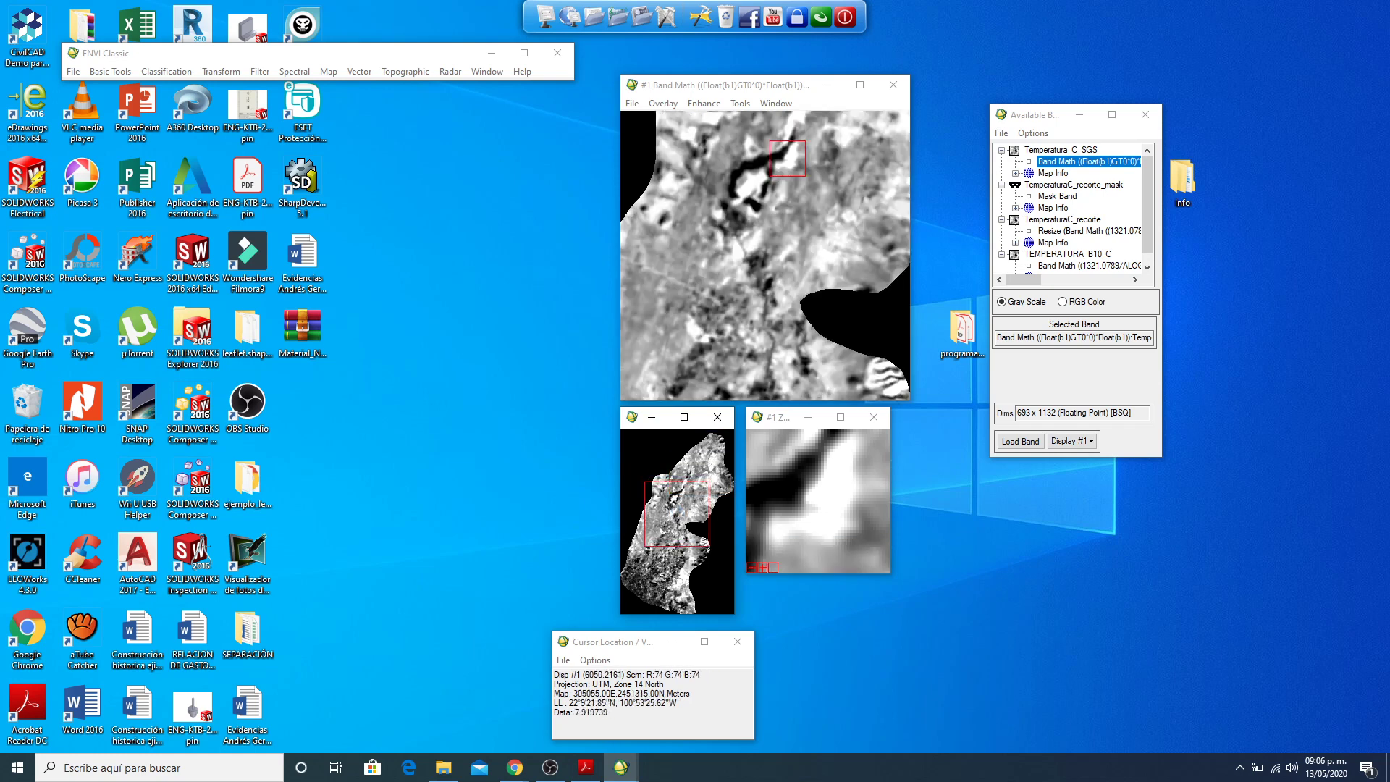
click(653, 456)
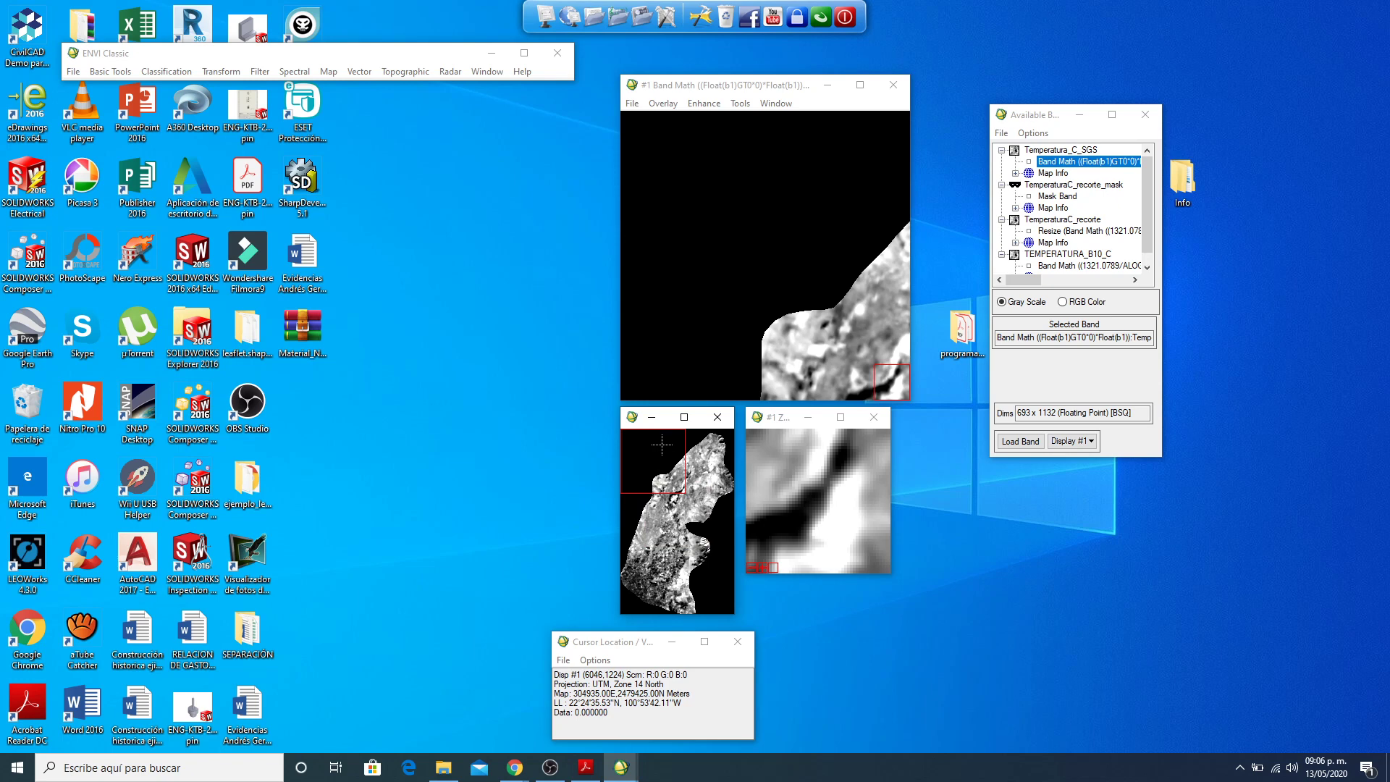
click(683, 512)
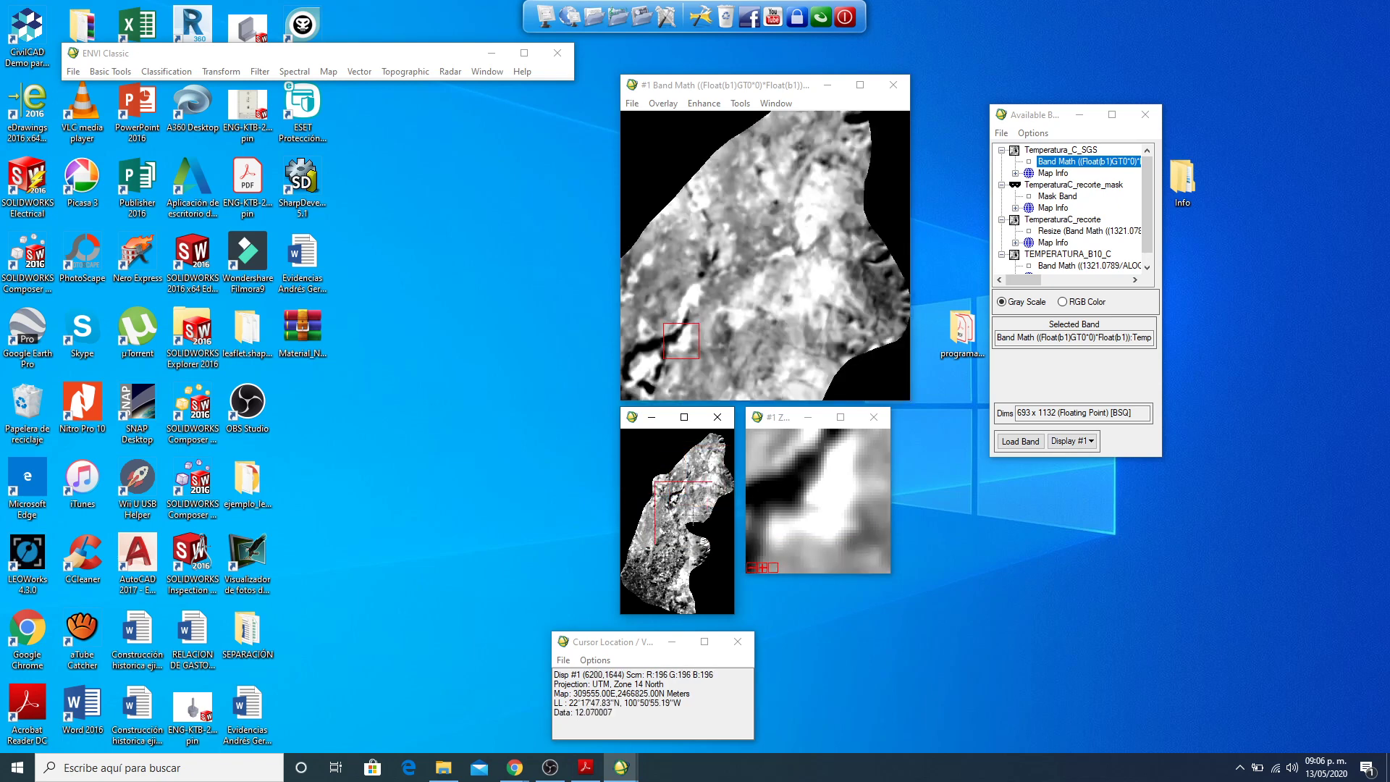
drag(692, 512, 691, 501)
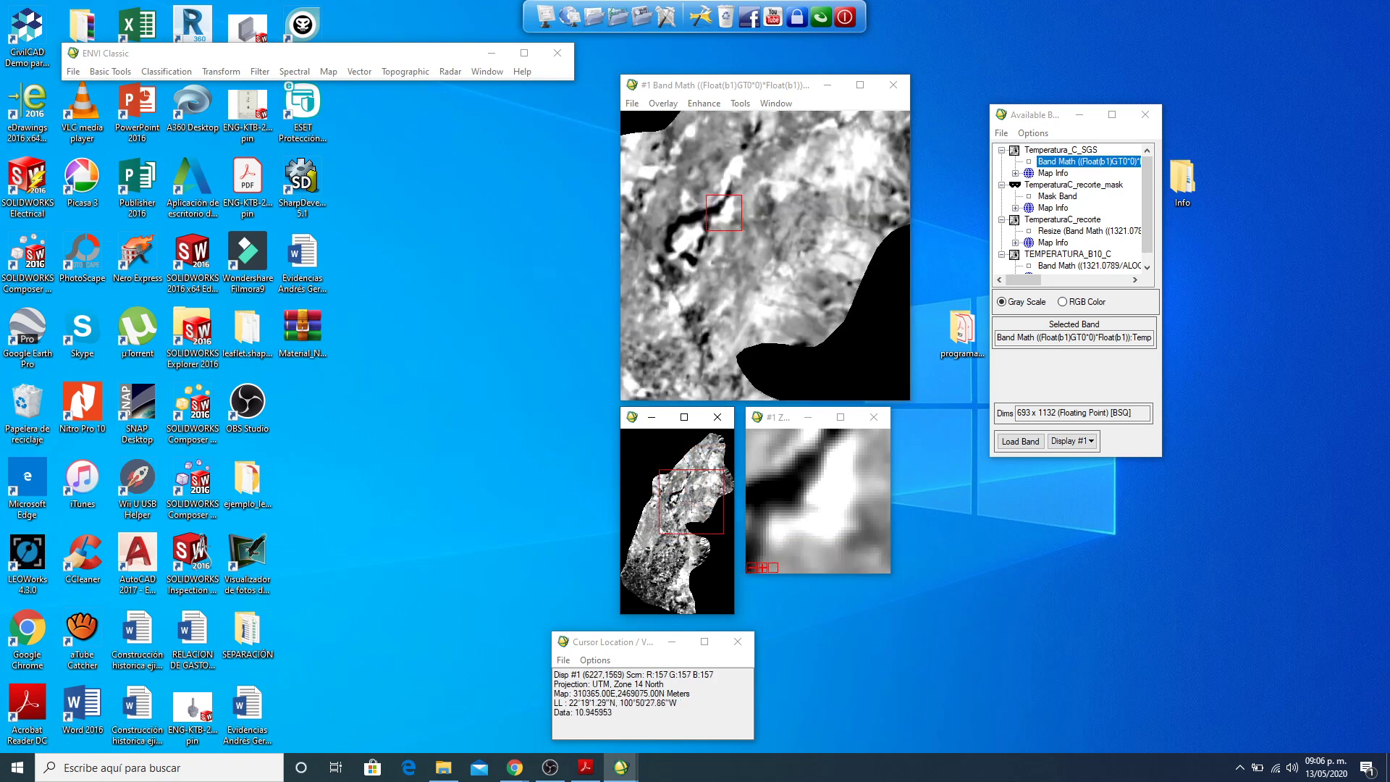
click(738, 641)
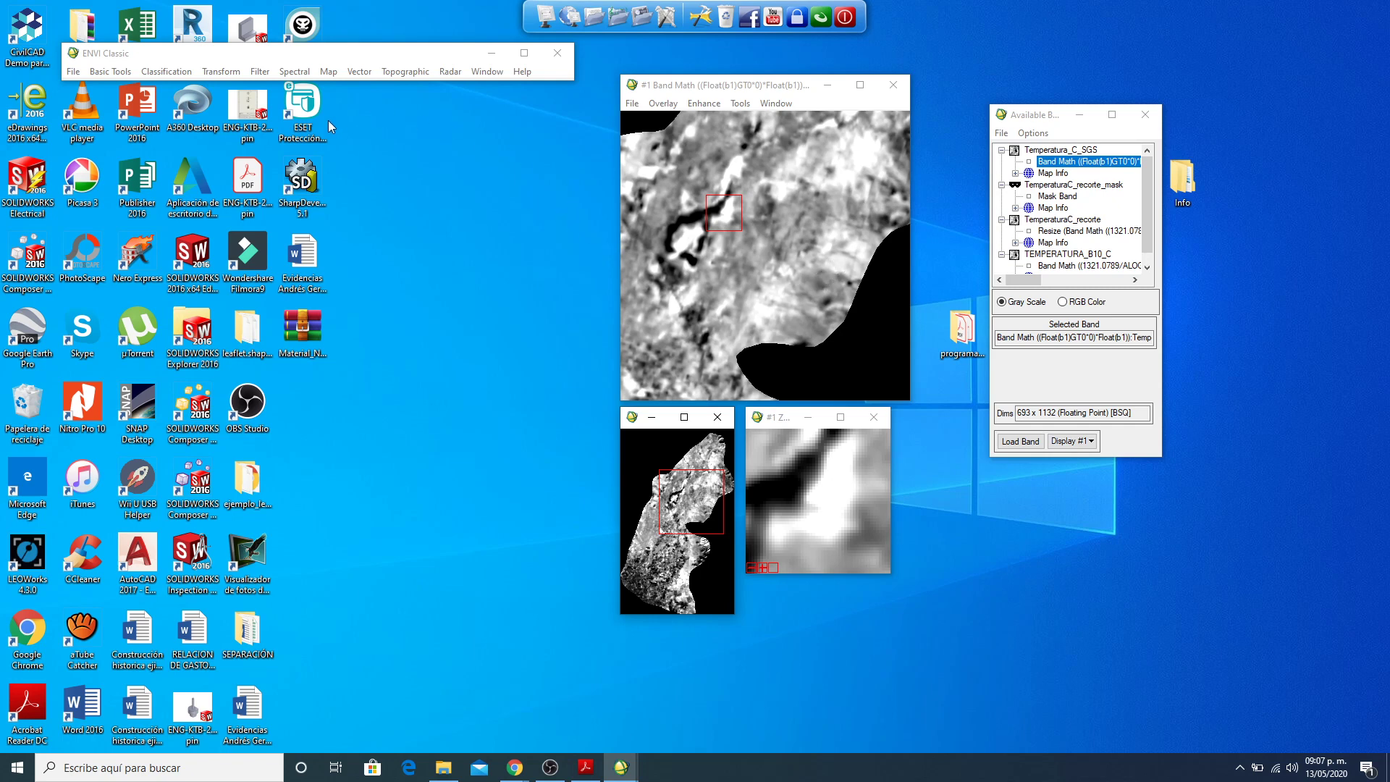
Step: Start an unsupervised K-Means classification with Temperatura_C_SGS as the input file, full scene and no mask band
click(166, 72)
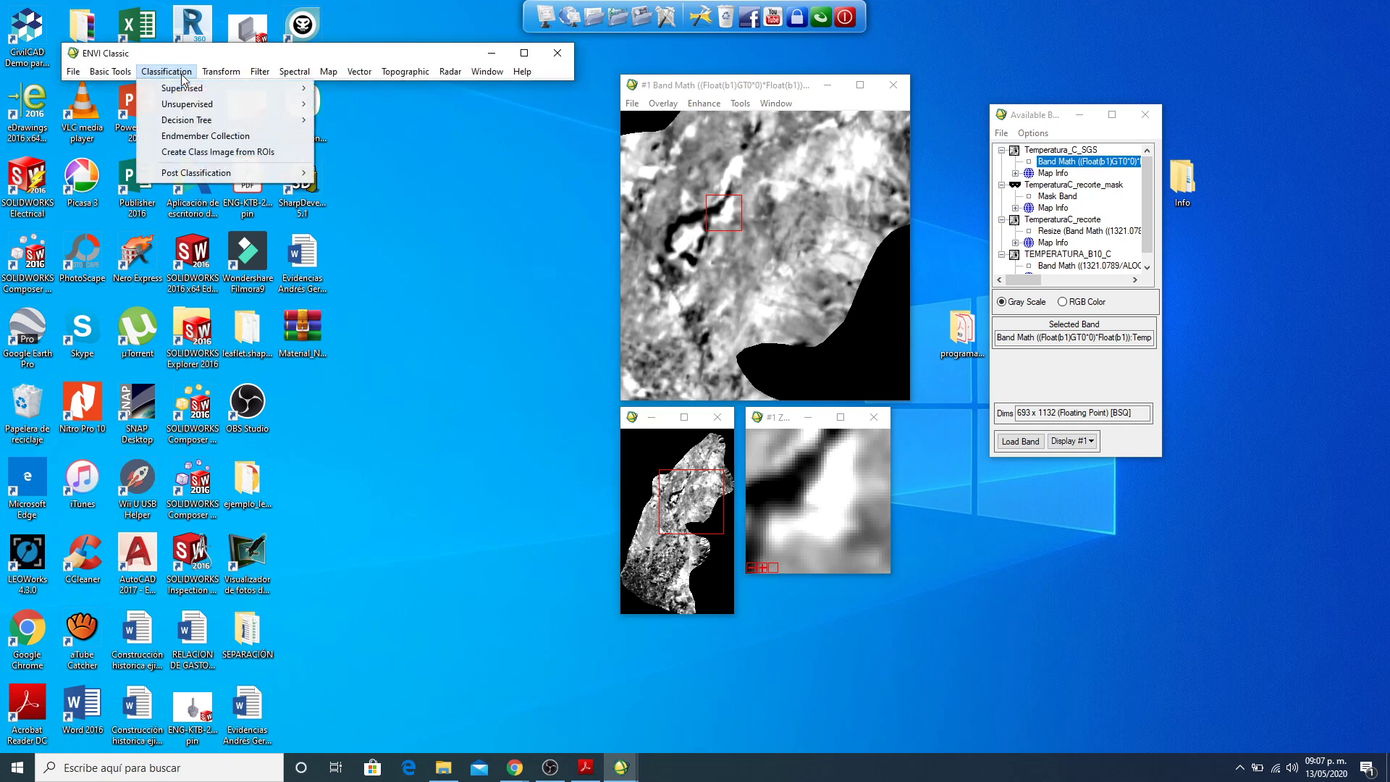
mouse_move(210, 107)
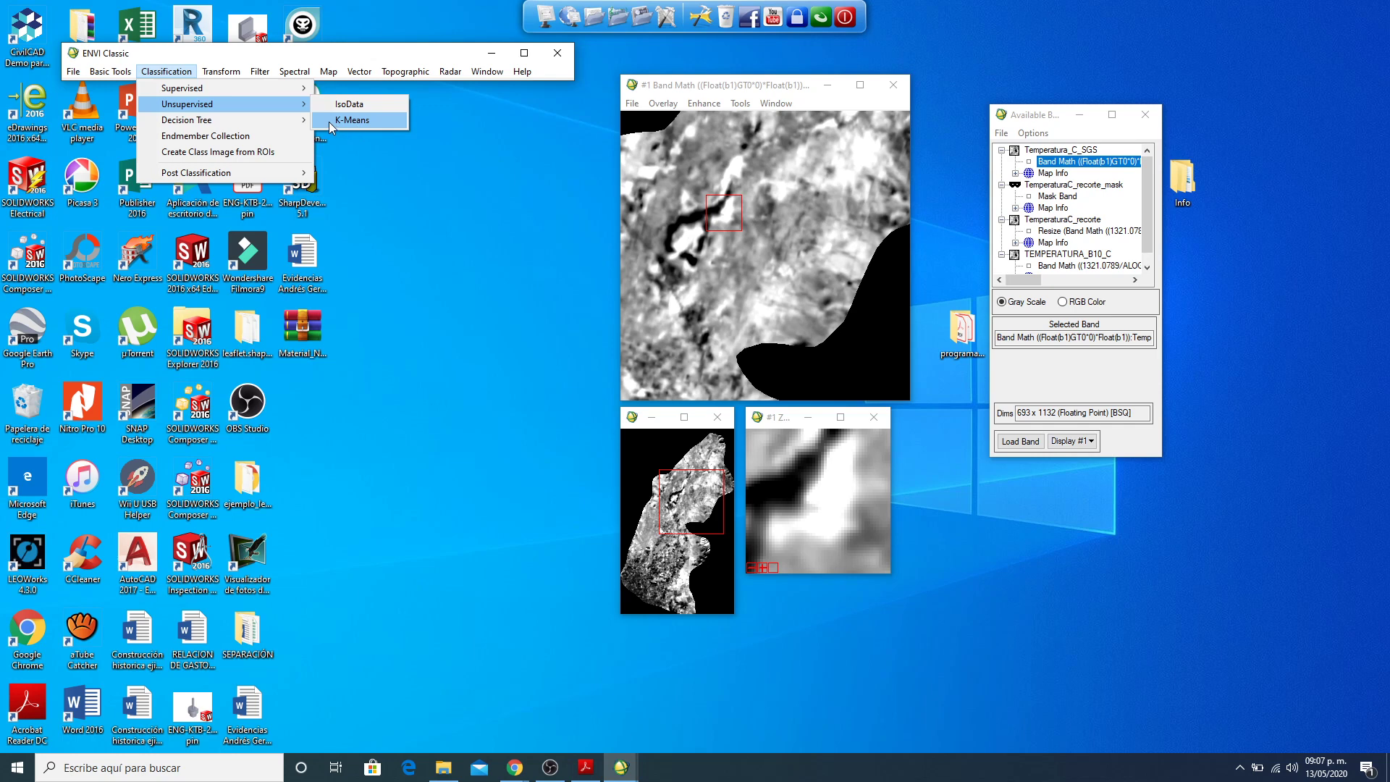
click(390, 118)
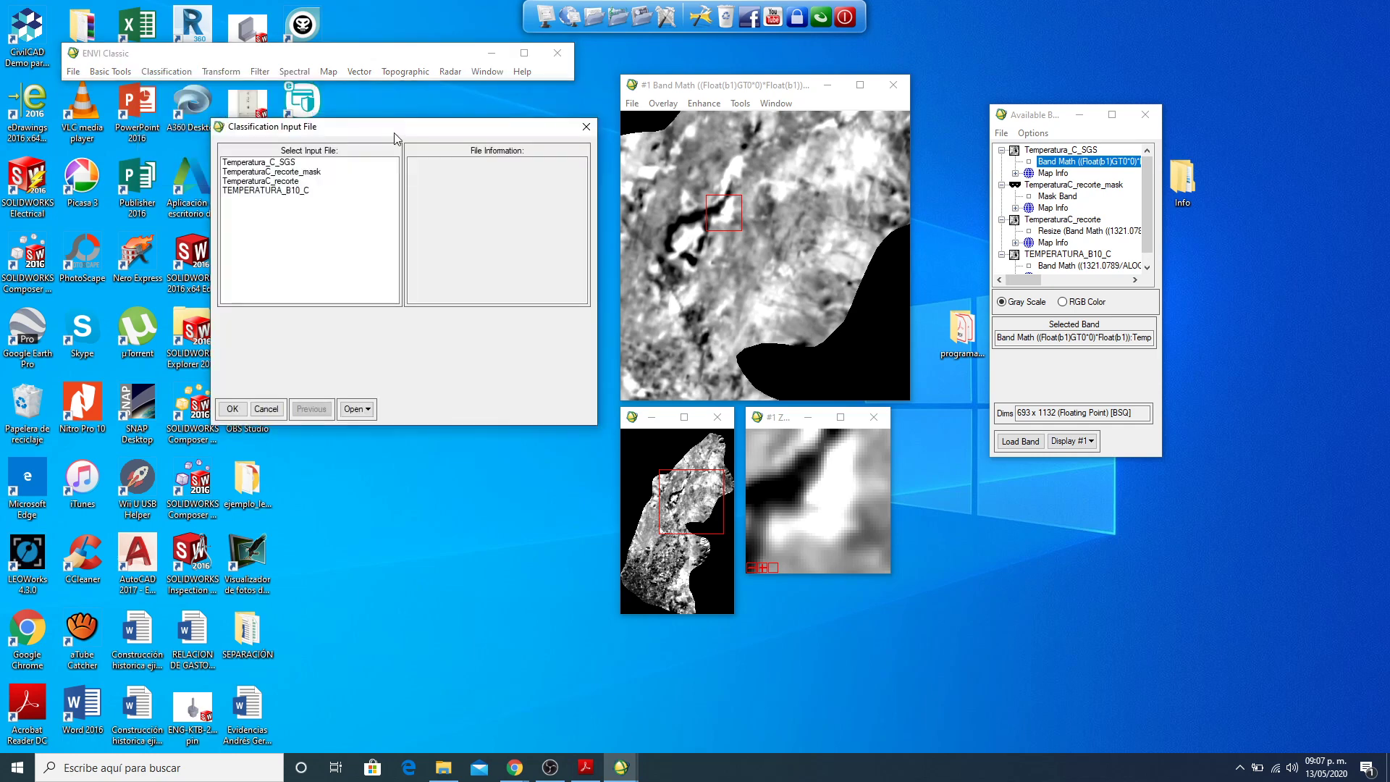
drag(389, 135, 588, 134)
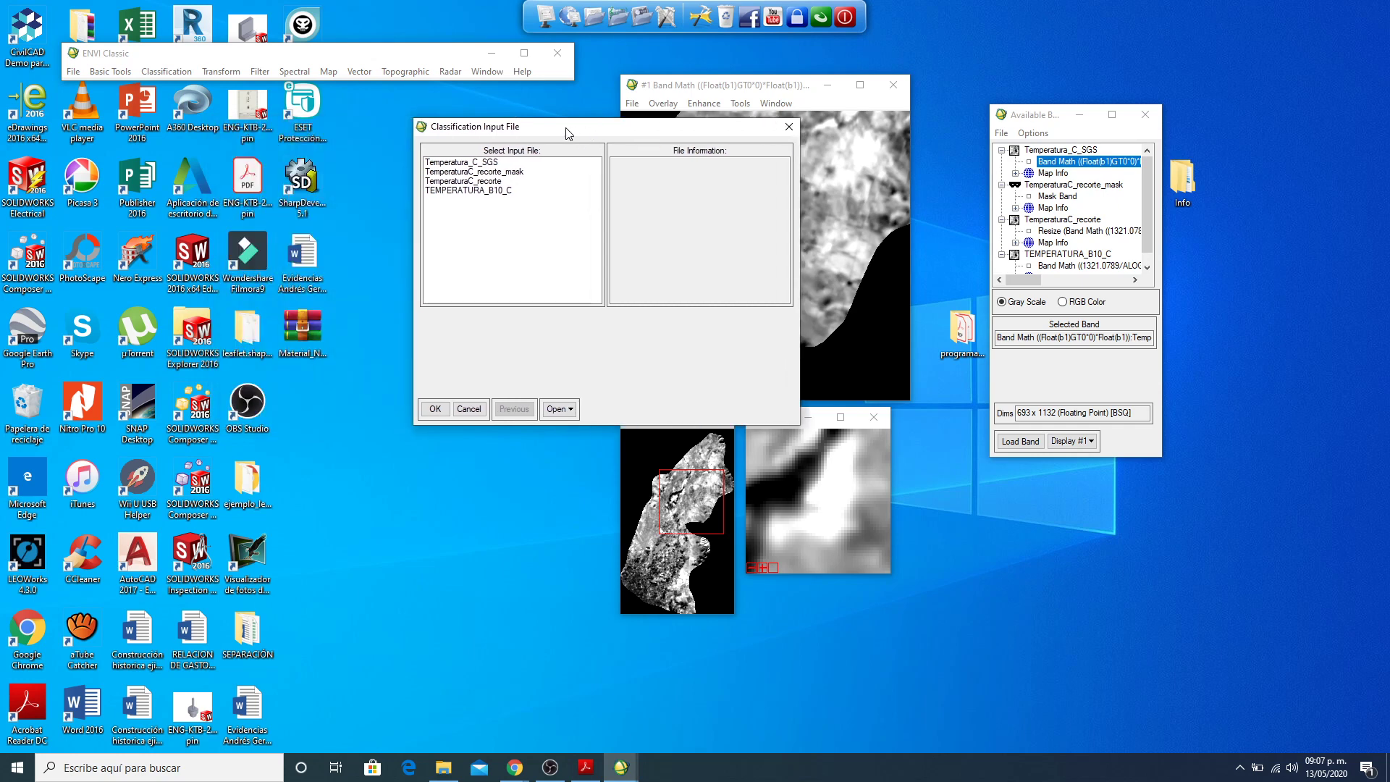
click(491, 163)
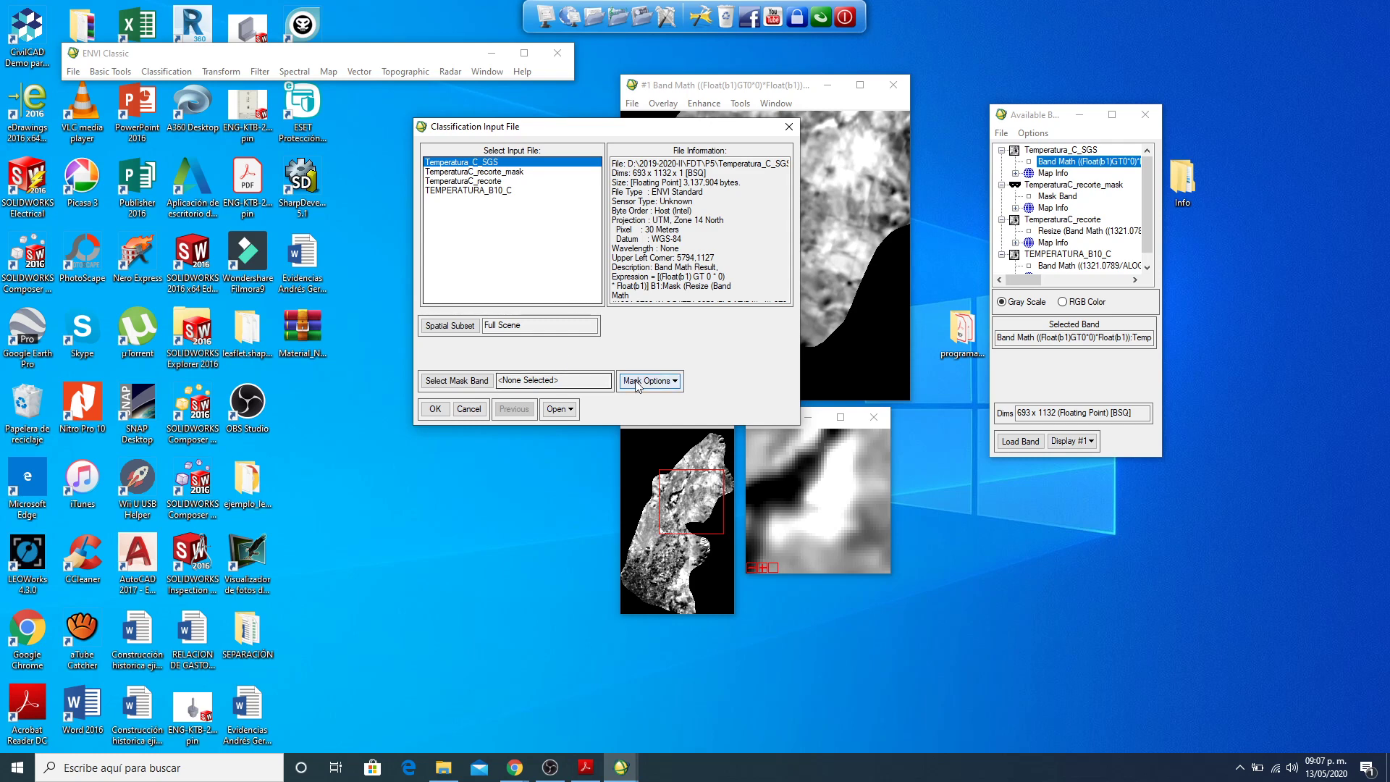
click(435, 408)
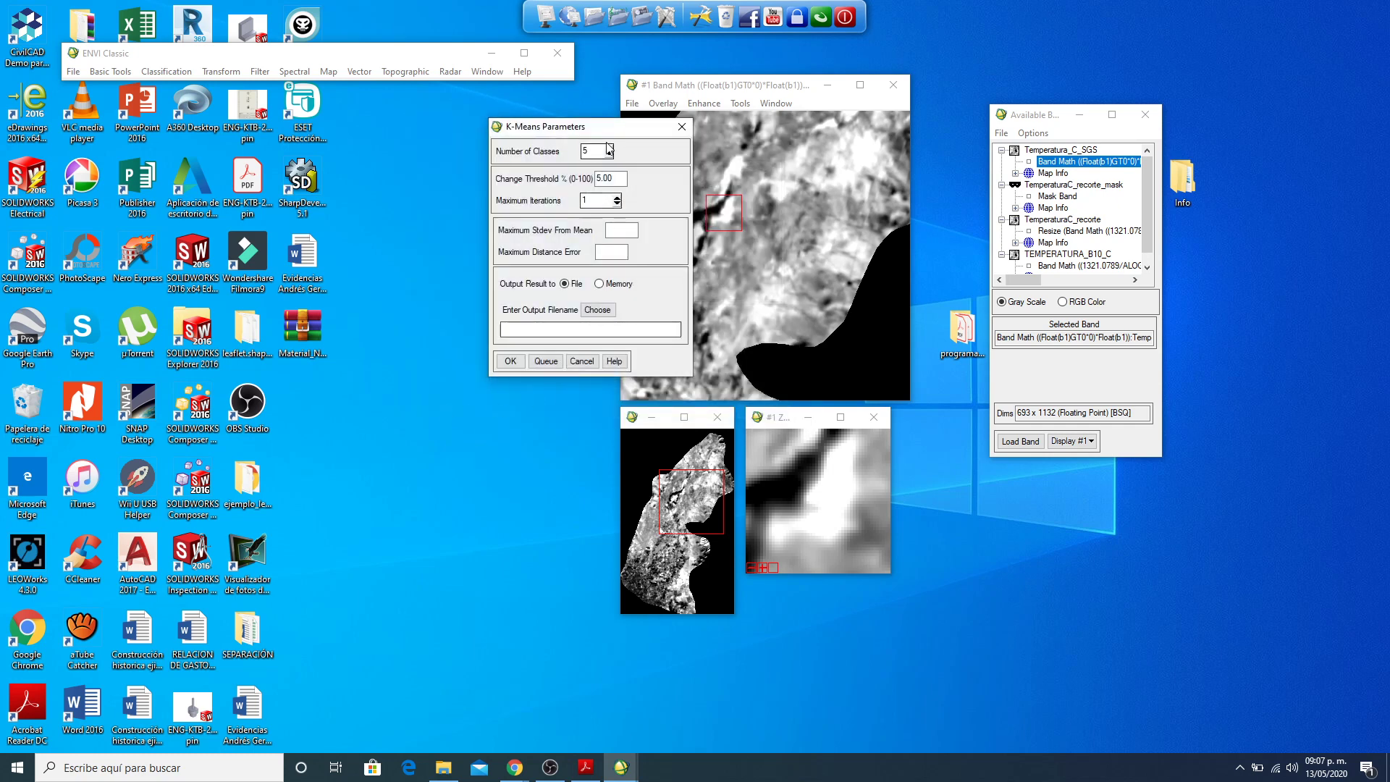
Step: Set the K-Means number of classes to 6 and the maximum iterations to 6
drag(612, 135, 529, 132)
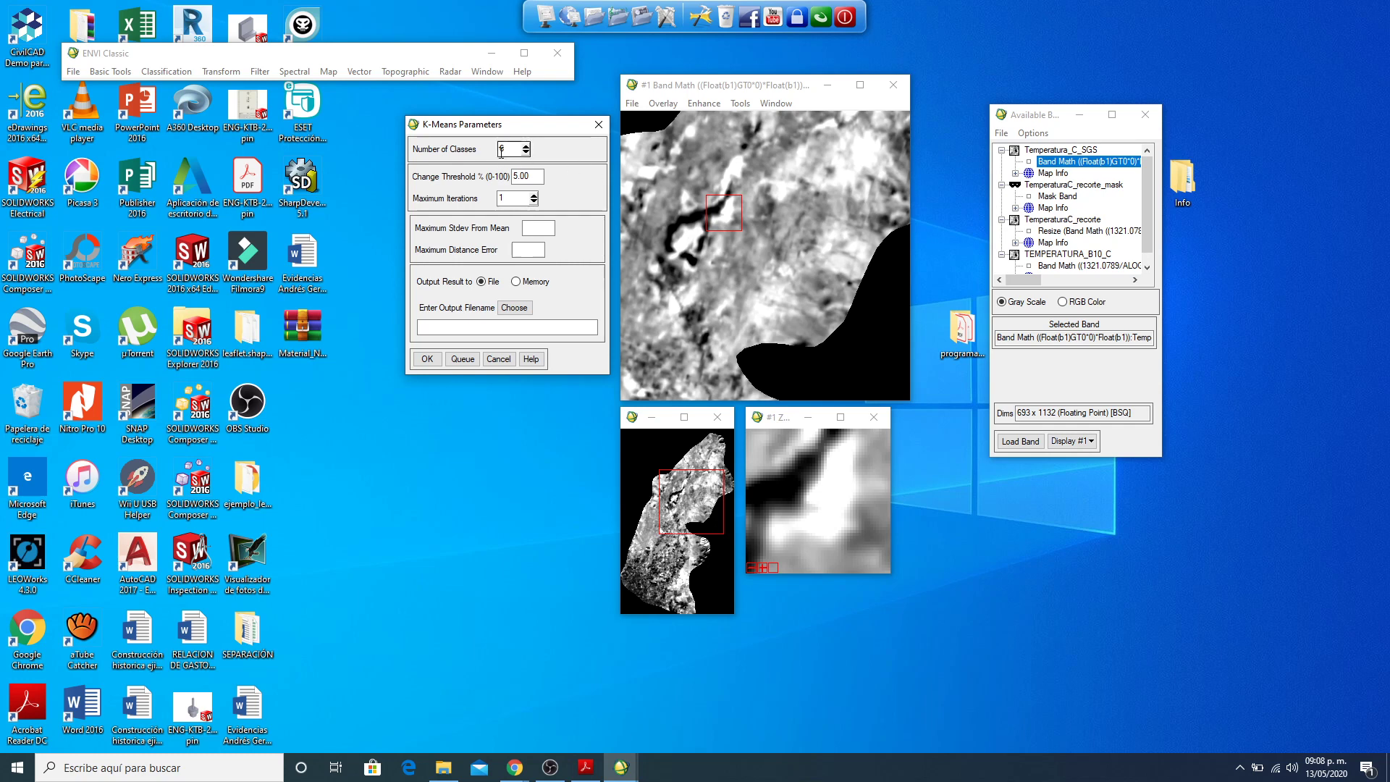
drag(508, 150, 498, 149)
drag(517, 201, 499, 202)
text(6)
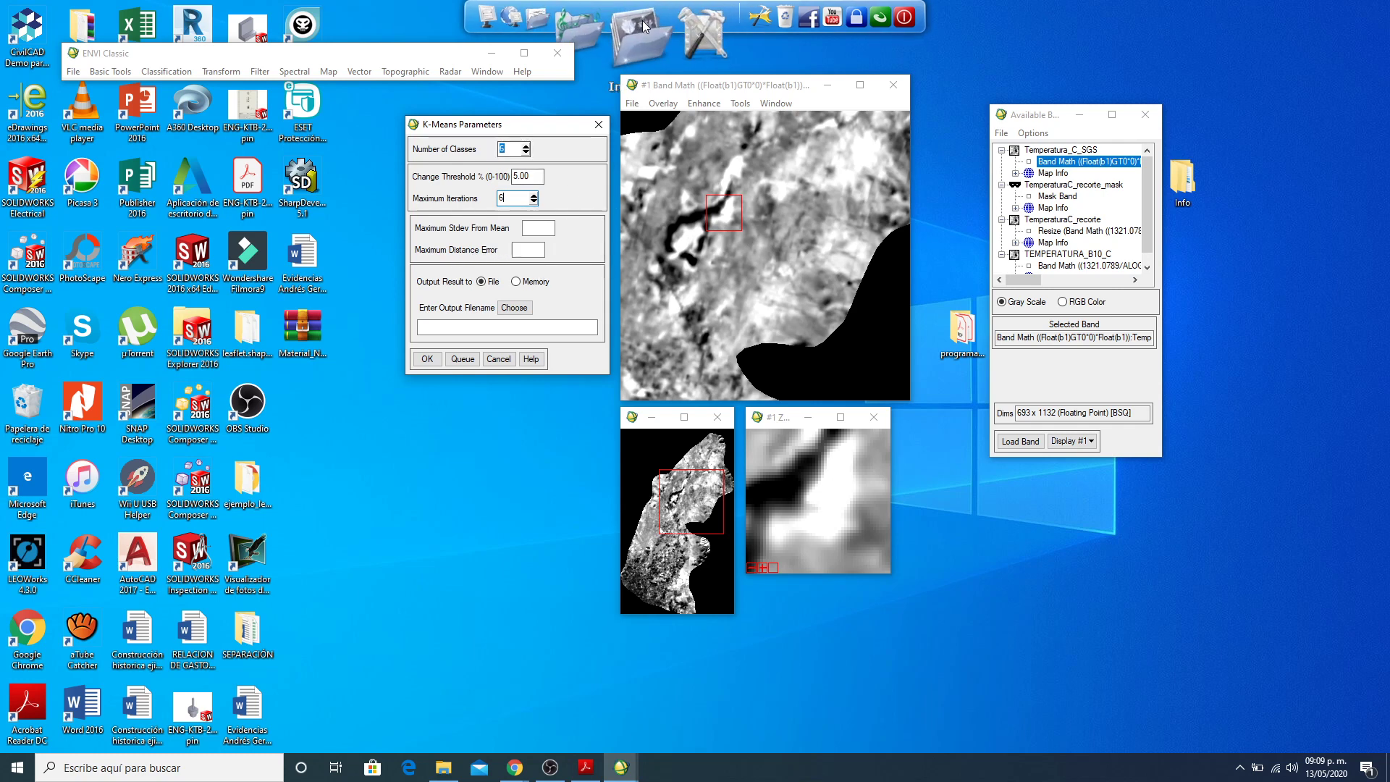
click(533, 251)
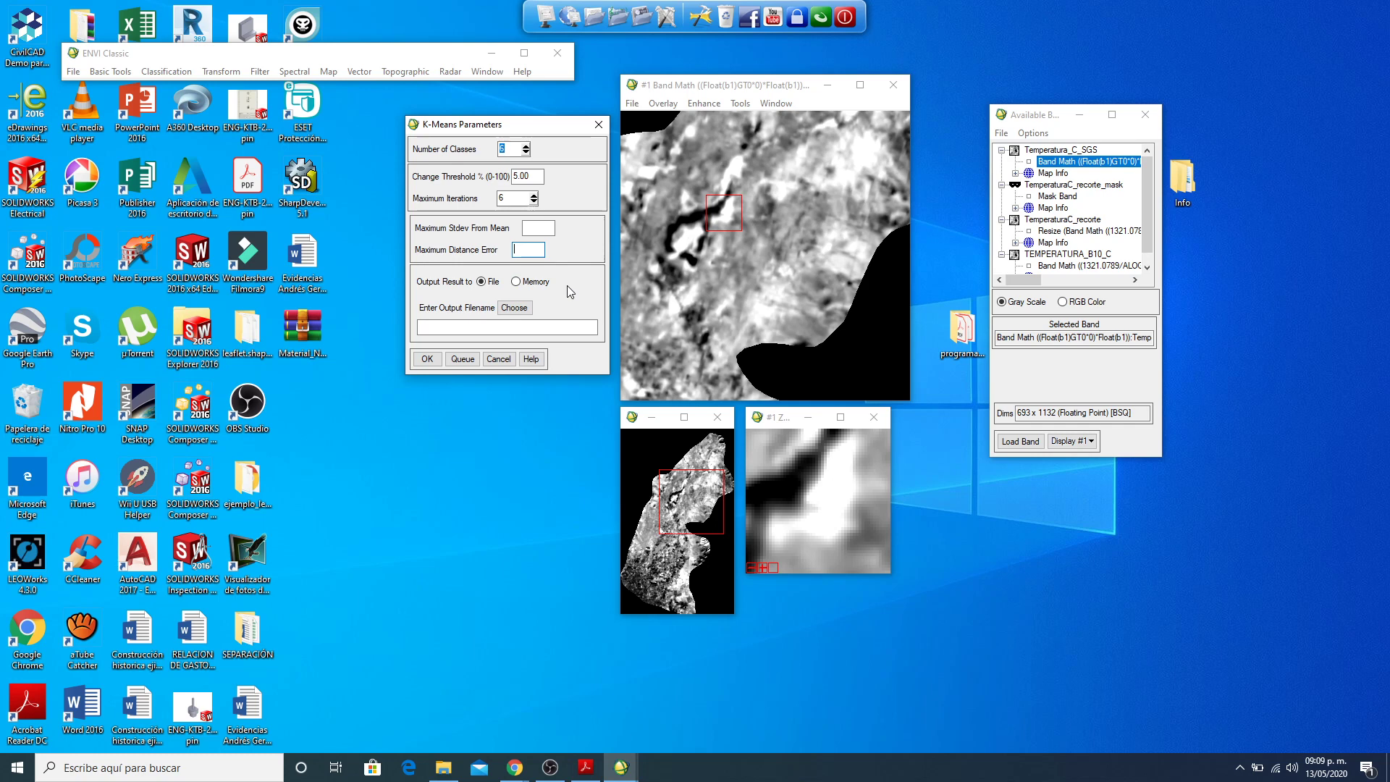
Step: Save the K-Means output as Temperatura_C_SGS_Clasificacion_kmeans in the P5 folder and run the classification
click(514, 307)
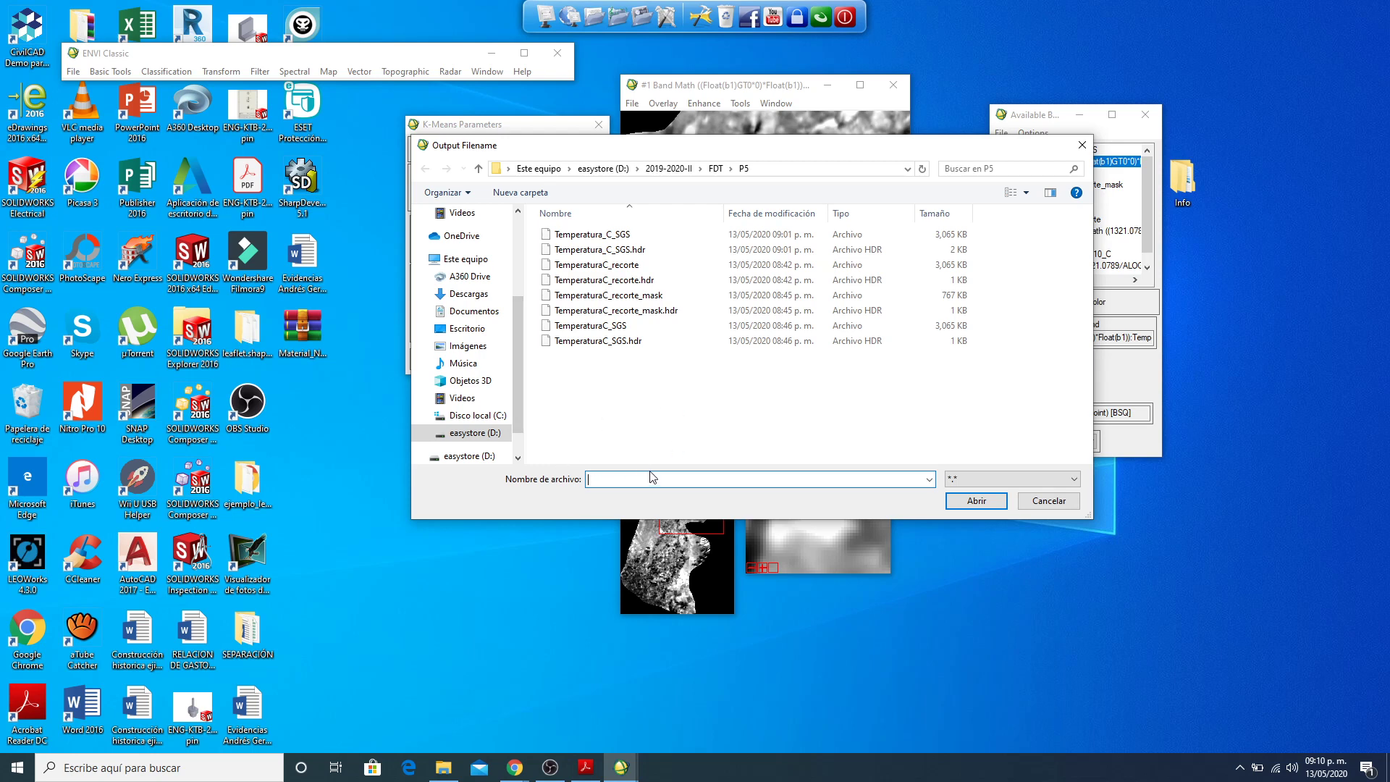
click(620, 235)
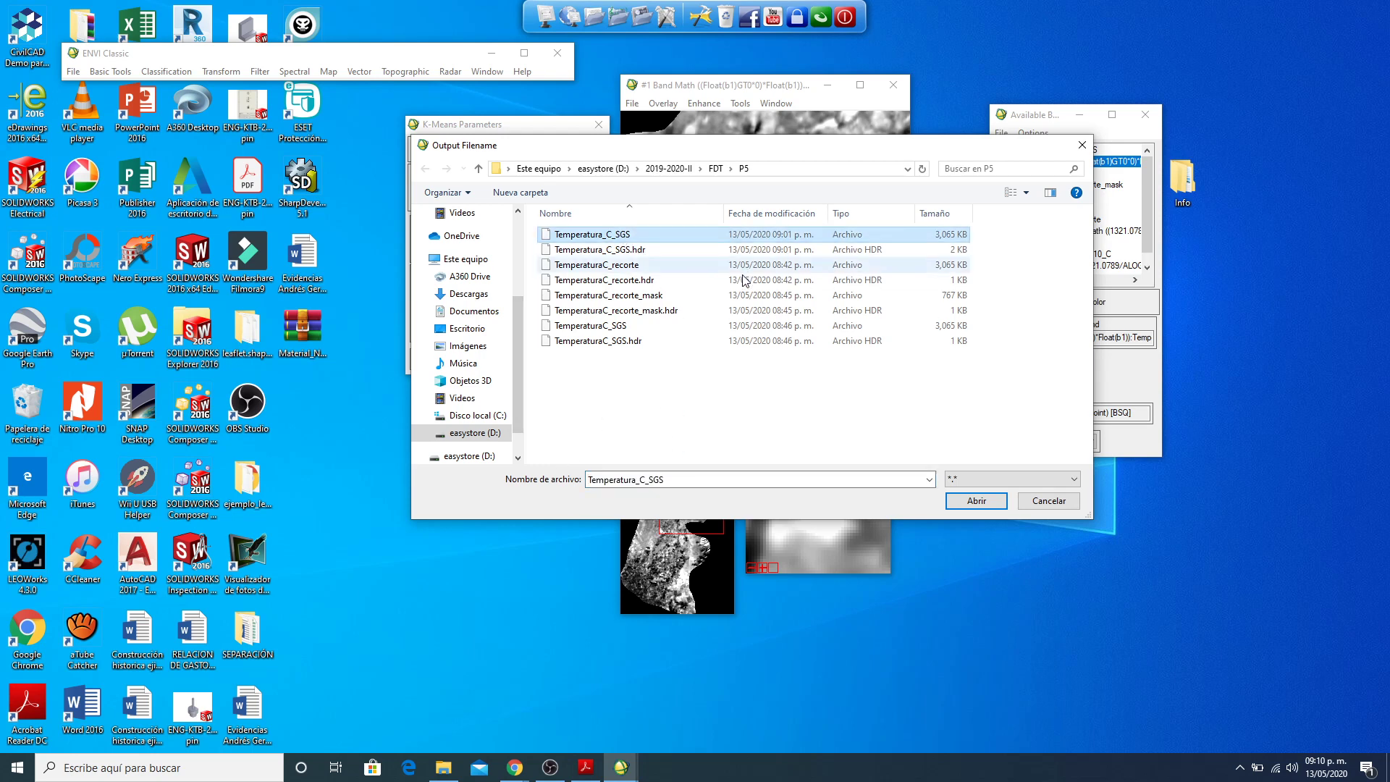
double_click(664, 480)
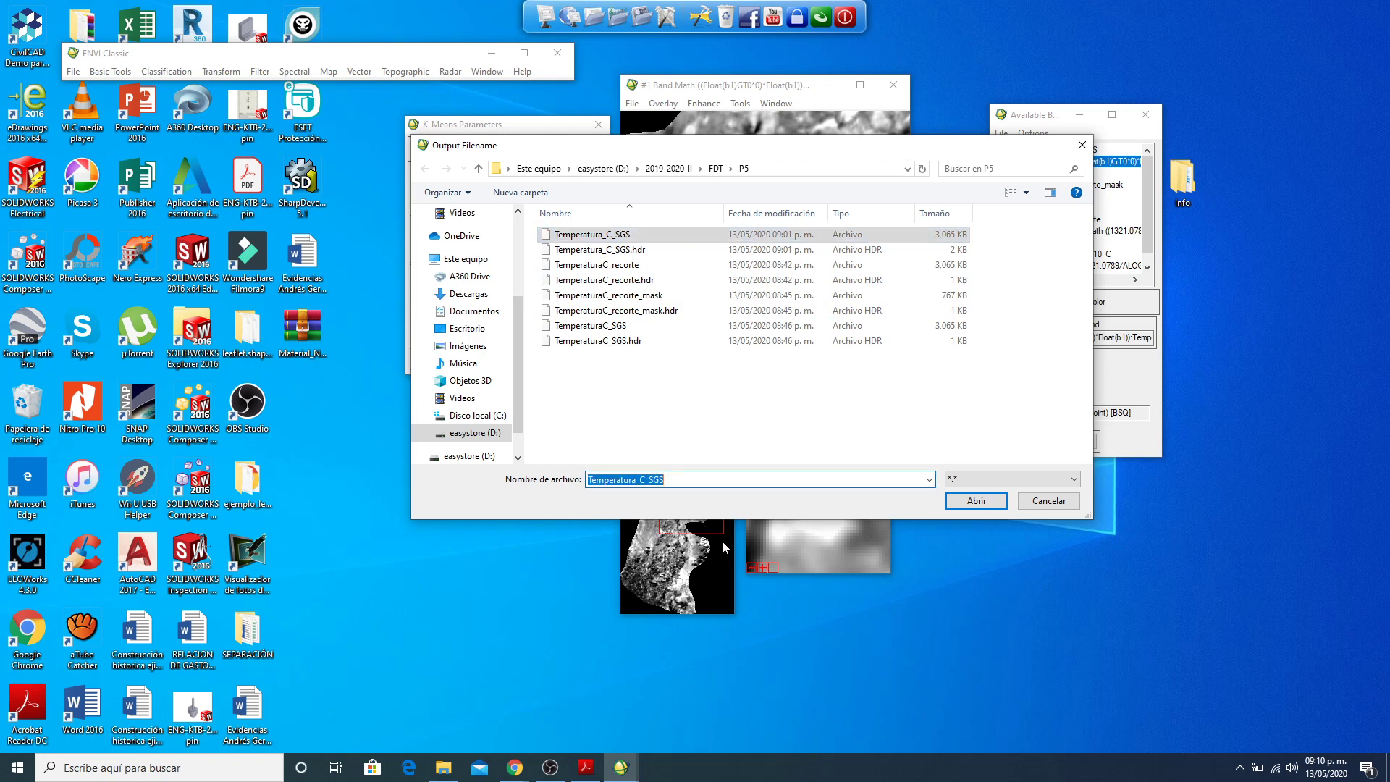
click(676, 480)
text(_)
text(Cla)
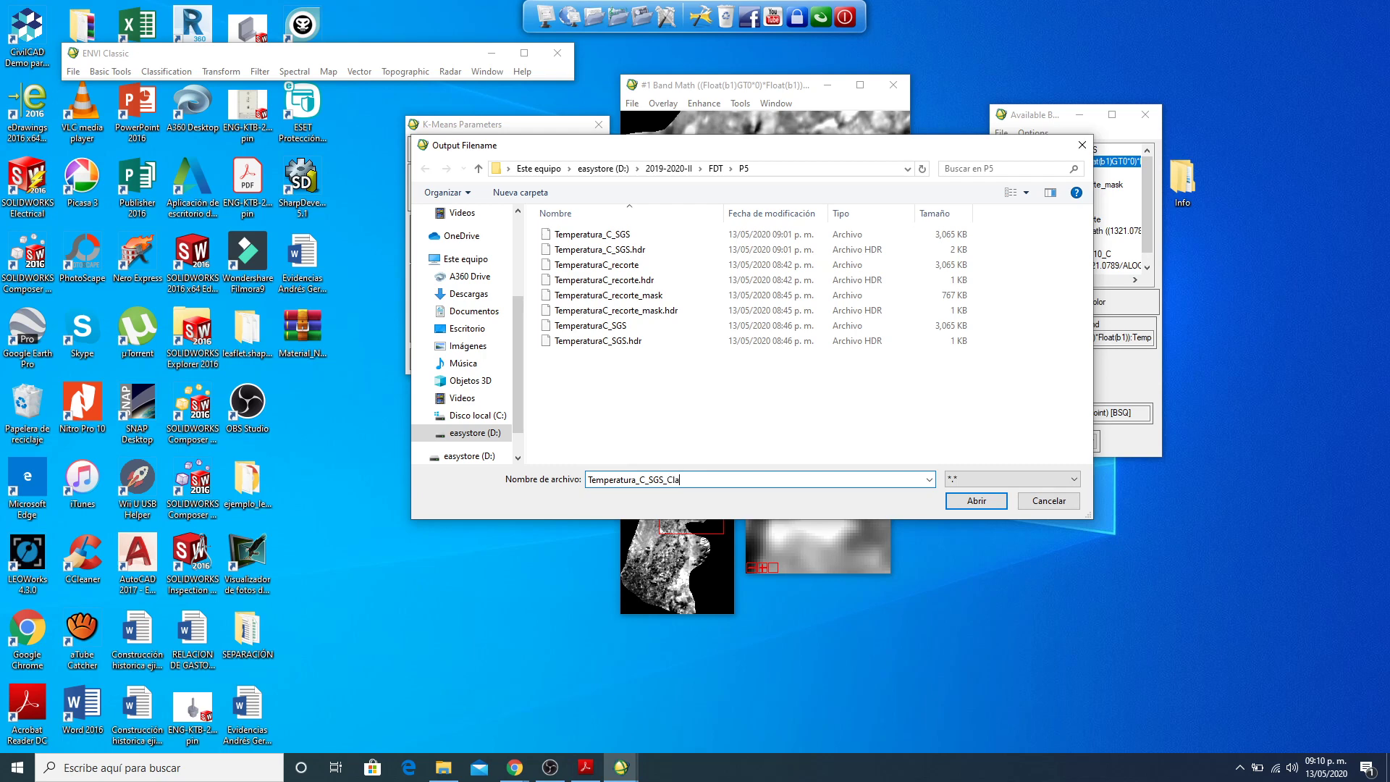
text(sificacion_kmeans)
click(971, 500)
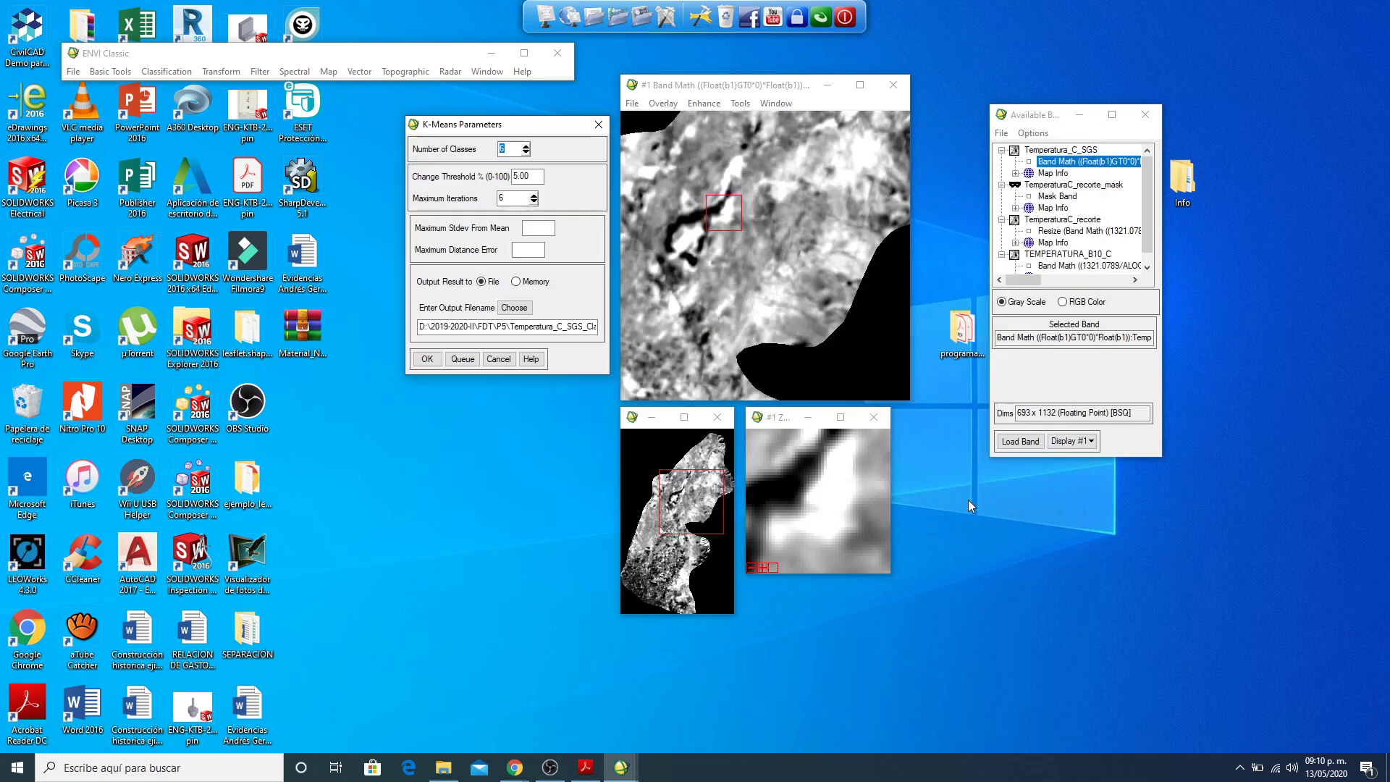
click(427, 360)
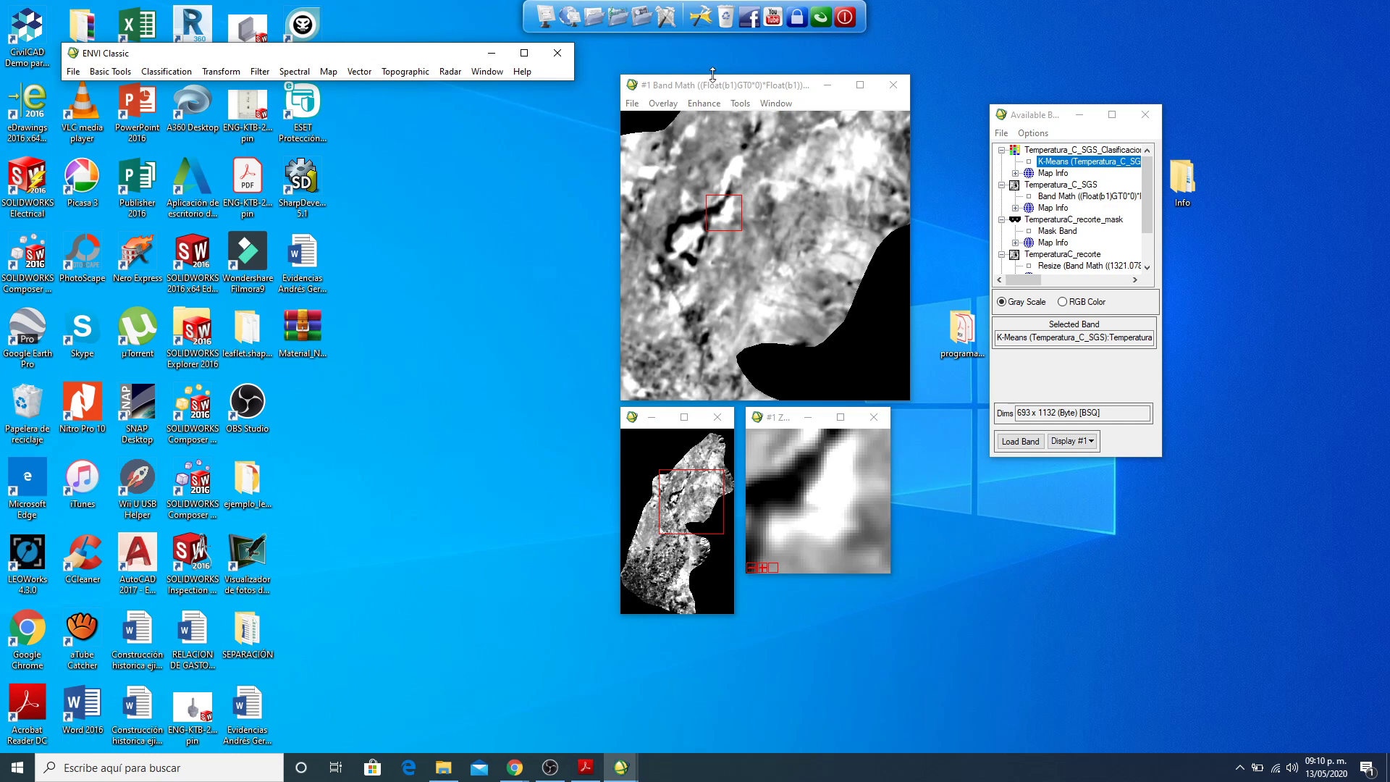
Step: Load the K-Means band into a new display and place it beside the Band Math display
drag(715, 88, 455, 85)
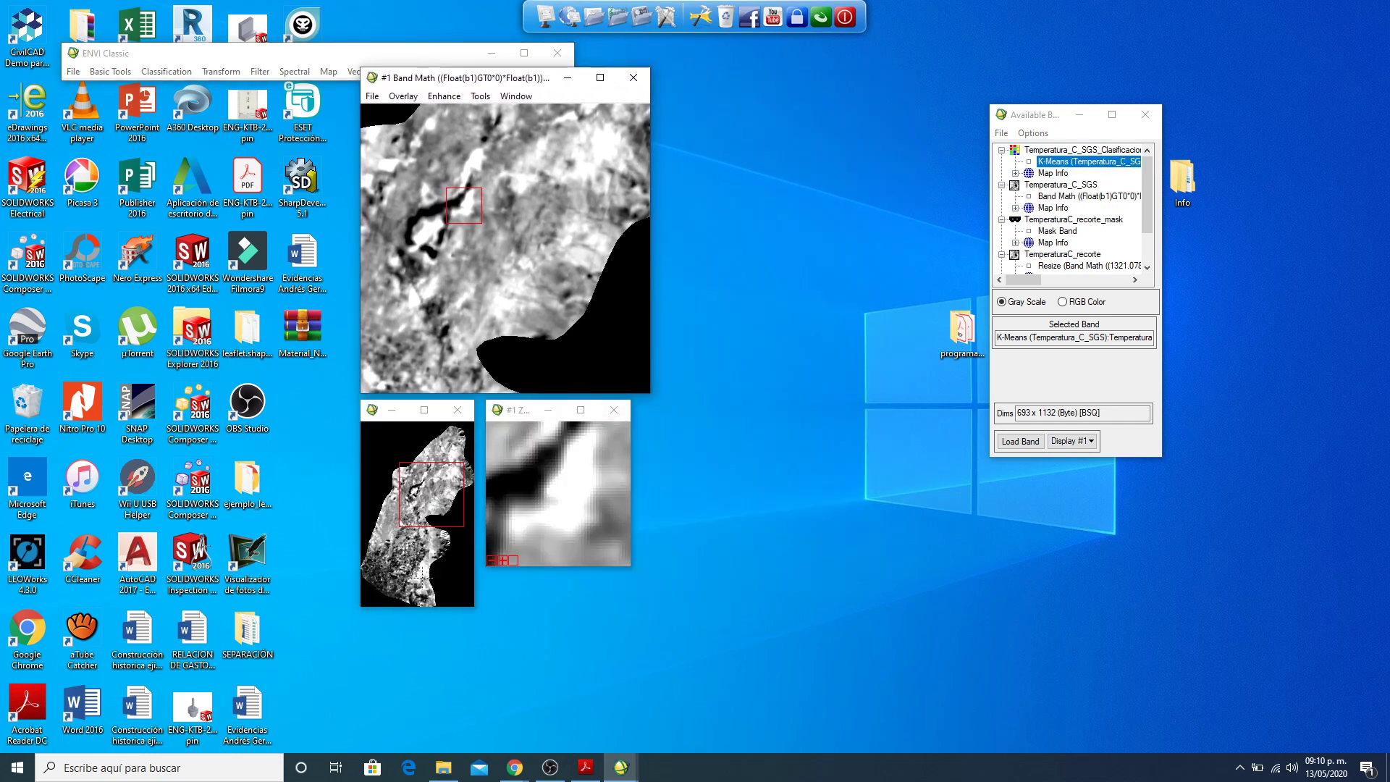
right_click(1114, 170)
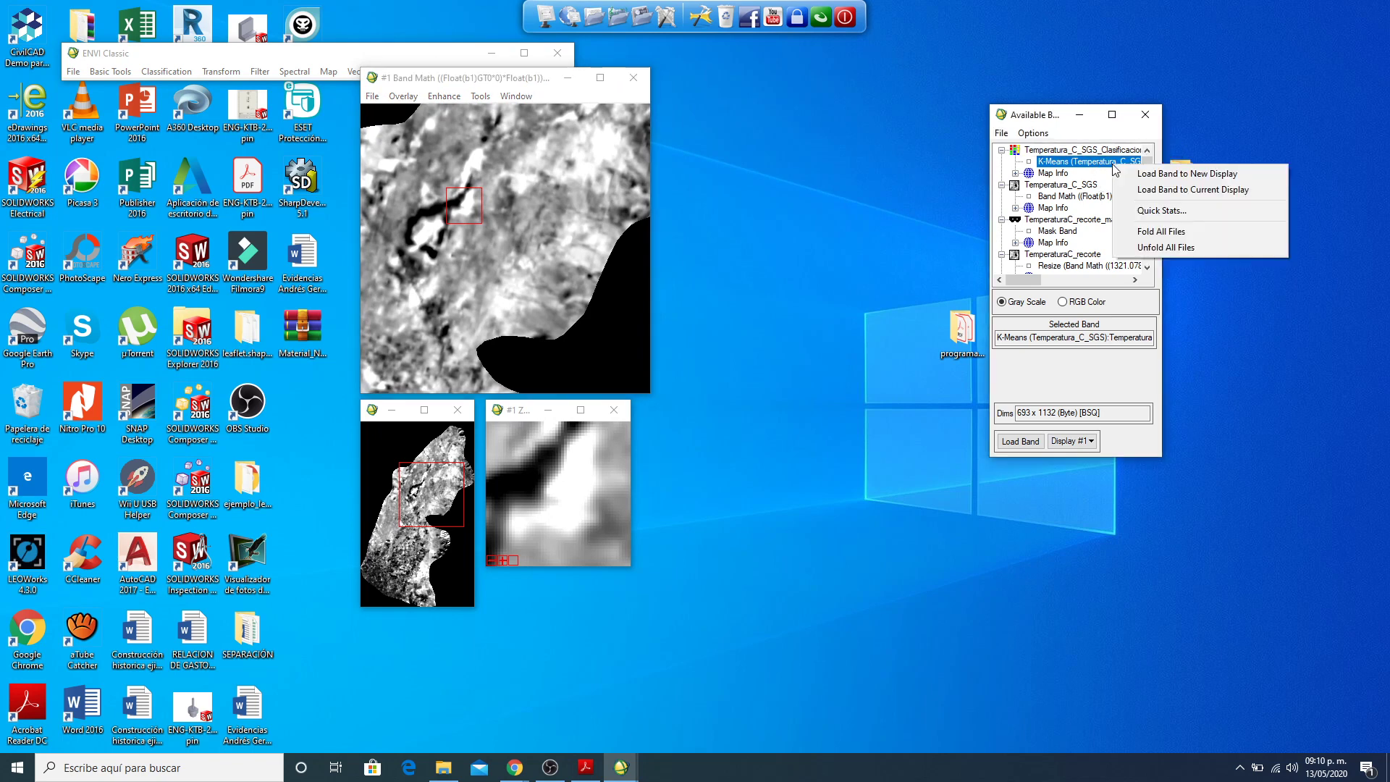
click(1147, 178)
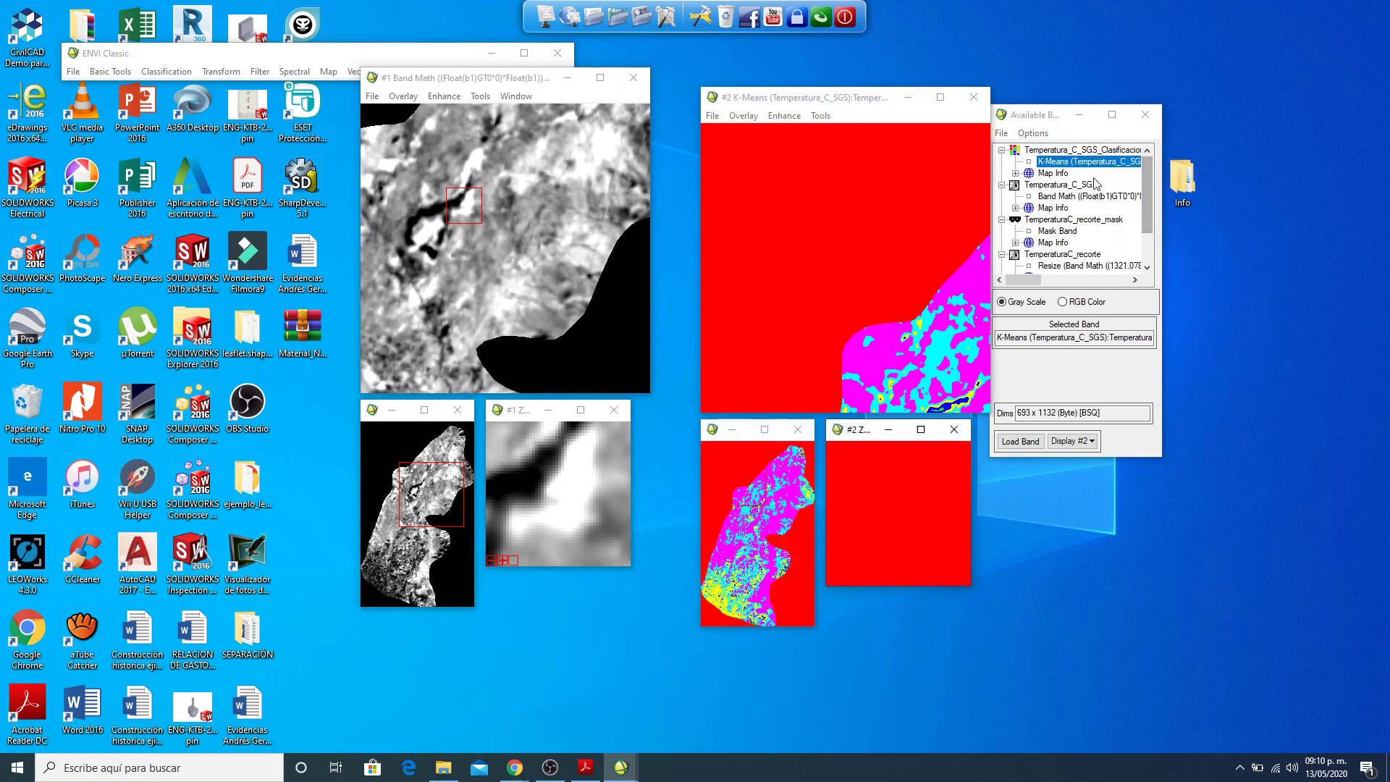
drag(879, 108, 832, 88)
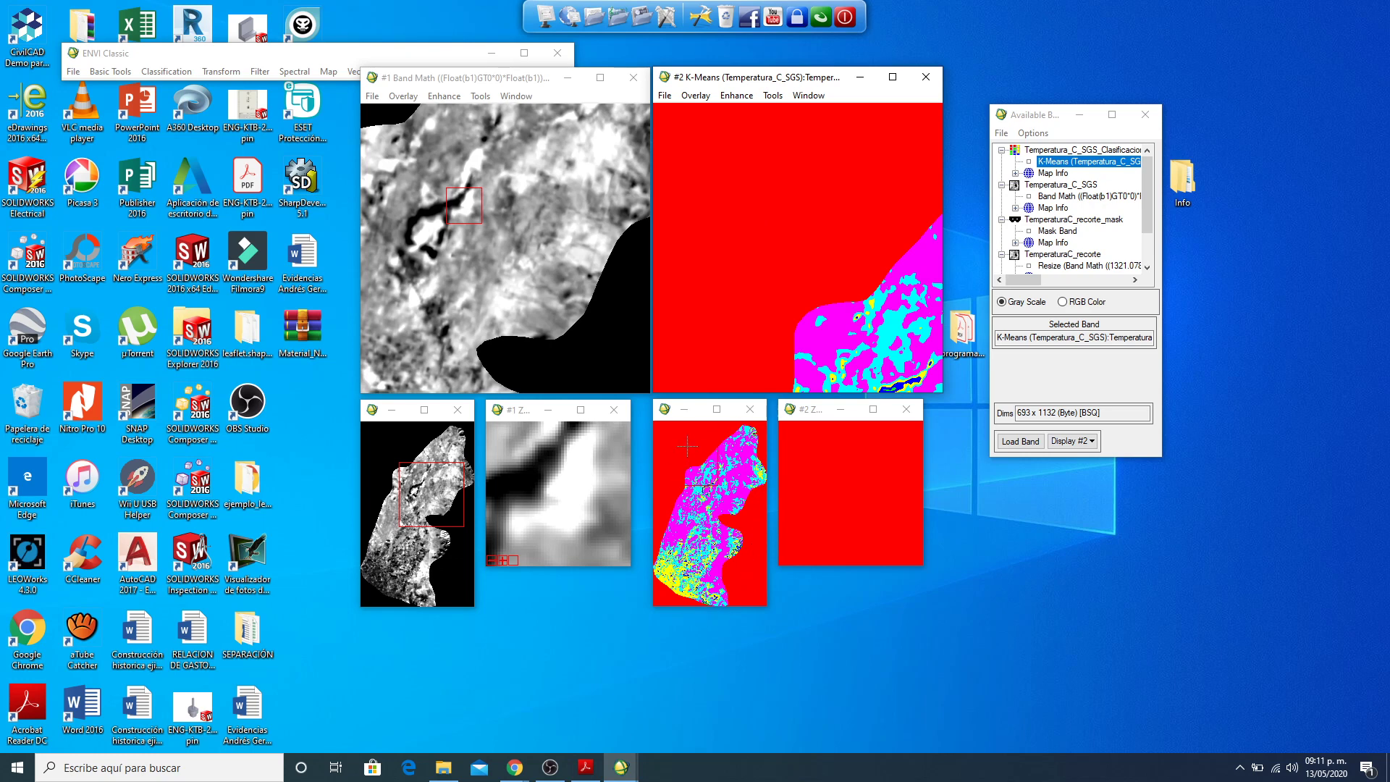
Step: Examine the K-Means classes in the river, southern, central and northern areas of the municipality at full resolution and in the zoom view
click(717, 475)
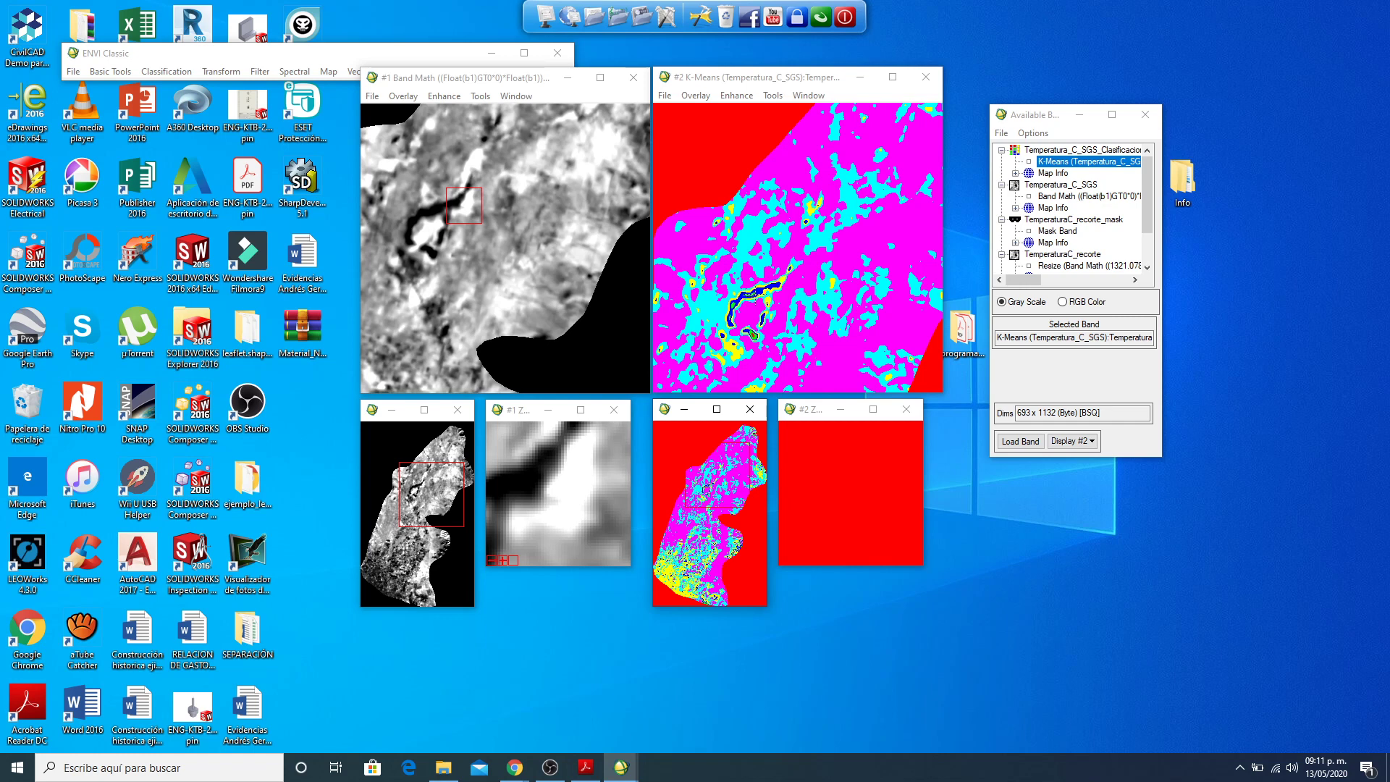
click(753, 295)
click(753, 336)
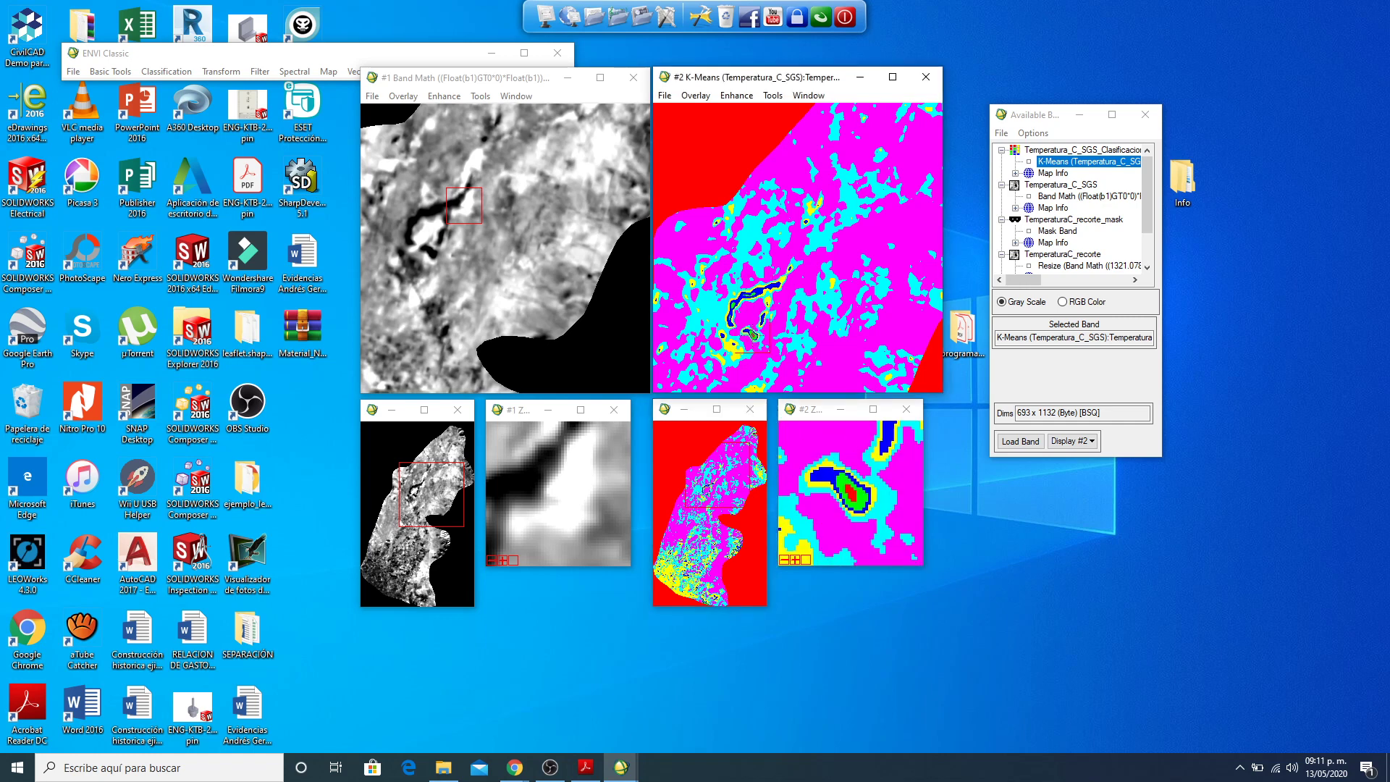
click(751, 334)
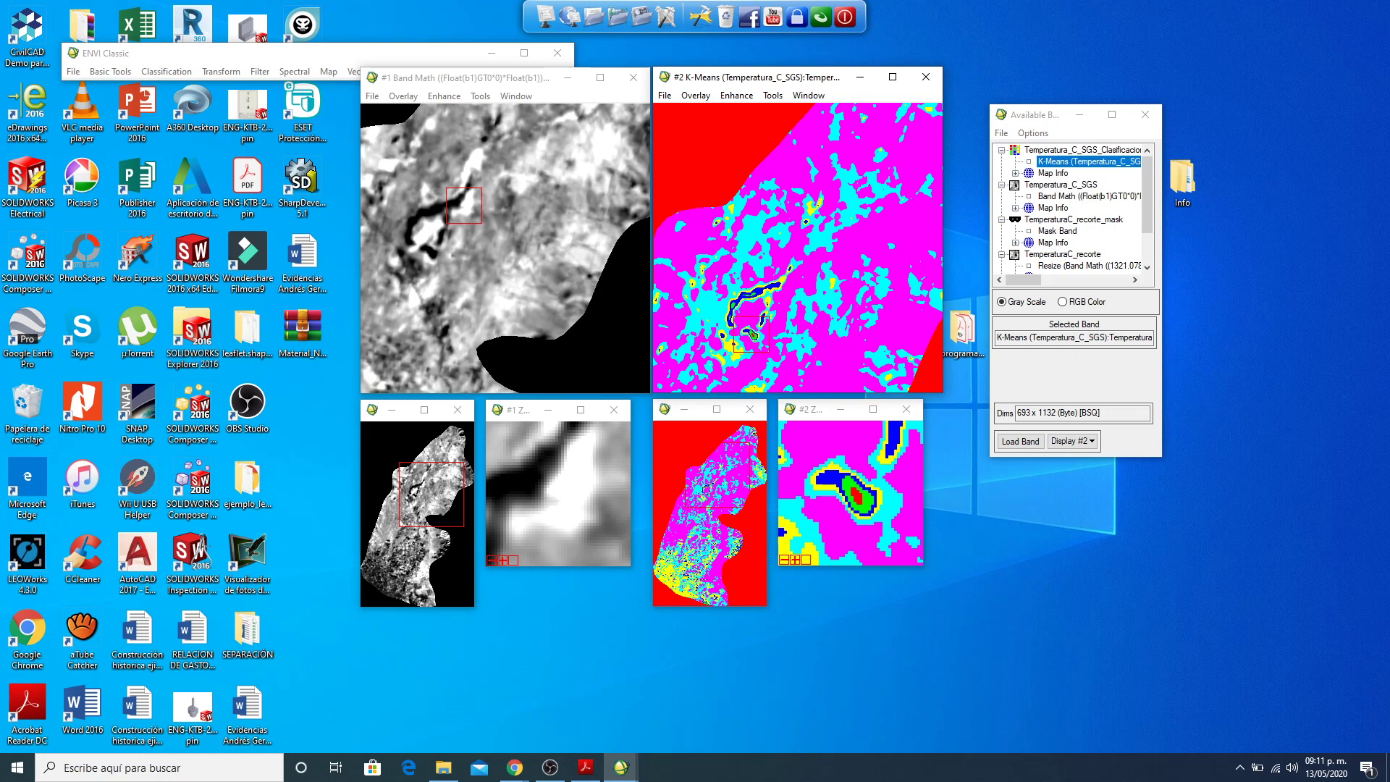
click(684, 561)
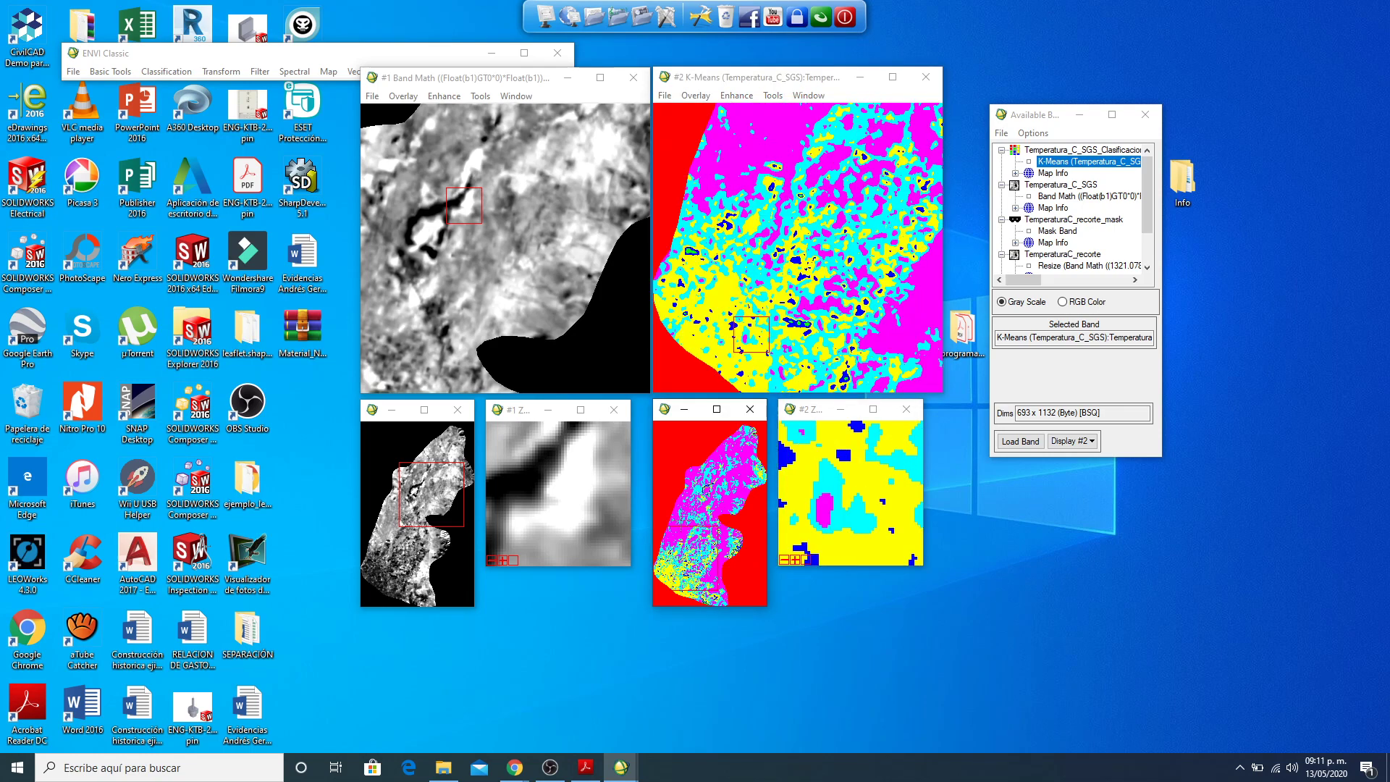
click(690, 516)
click(712, 473)
click(744, 458)
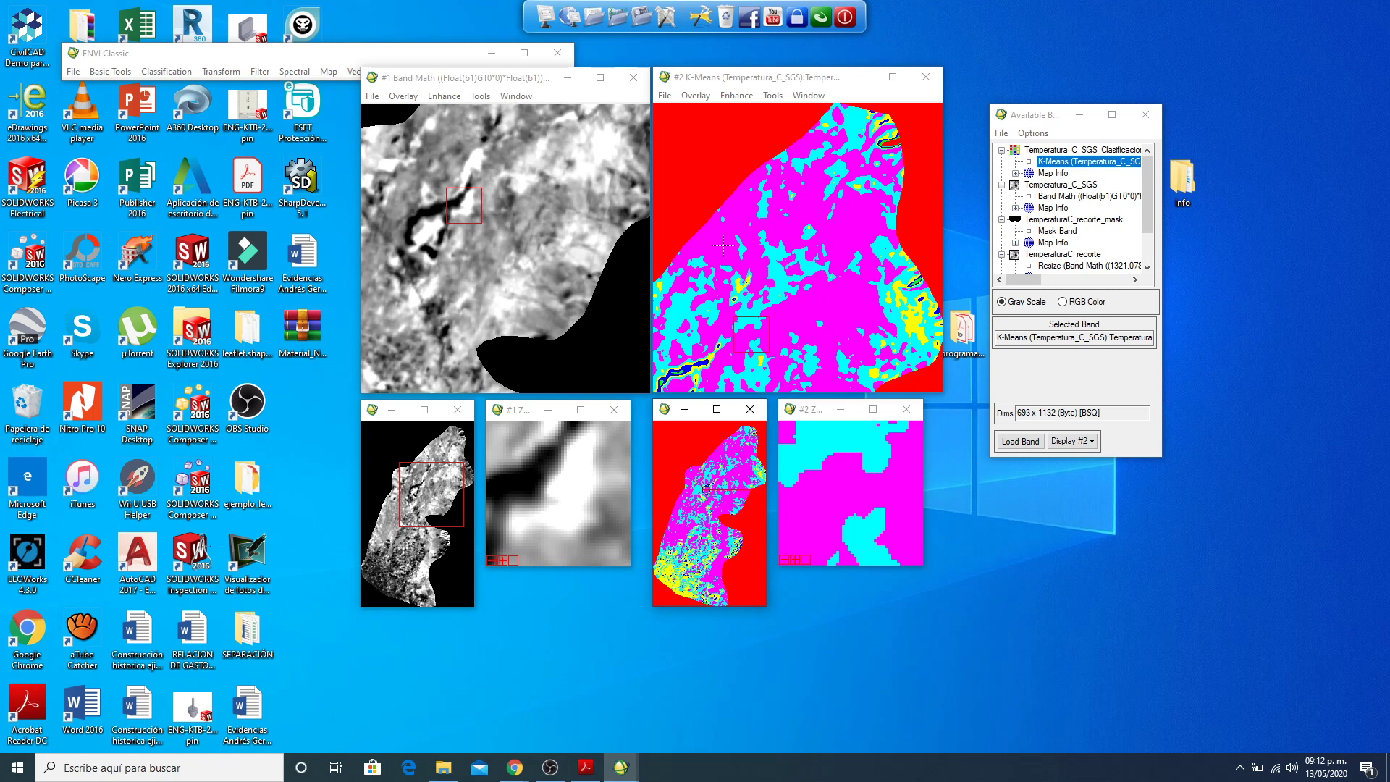
drag(850, 291, 767, 330)
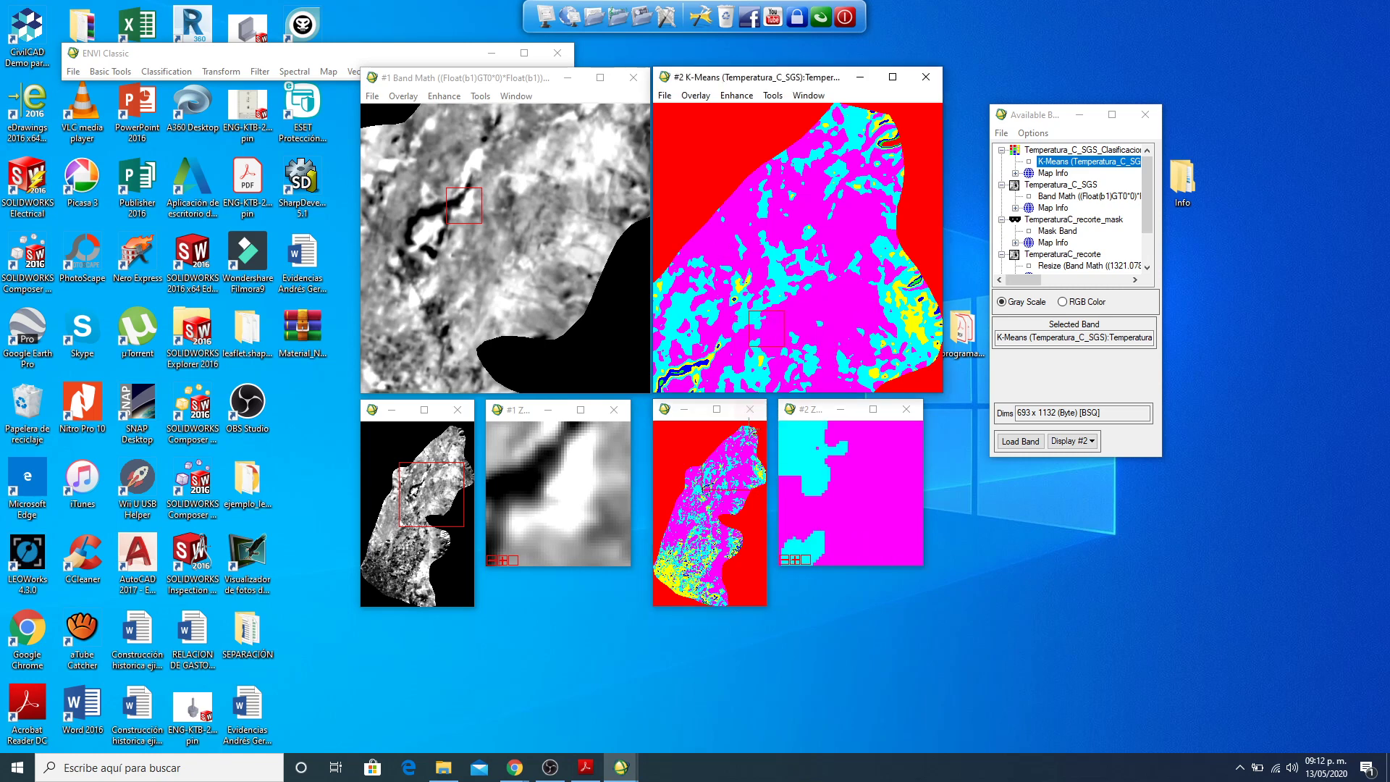
Step: Link the Band Math and K-Means displays, with Display #2 as the link size and position and dynamic overlay on
mouse_move(536, 79)
mouse_down()
mouse_move(510, 79)
mouse_move(524, 83)
mouse_up()
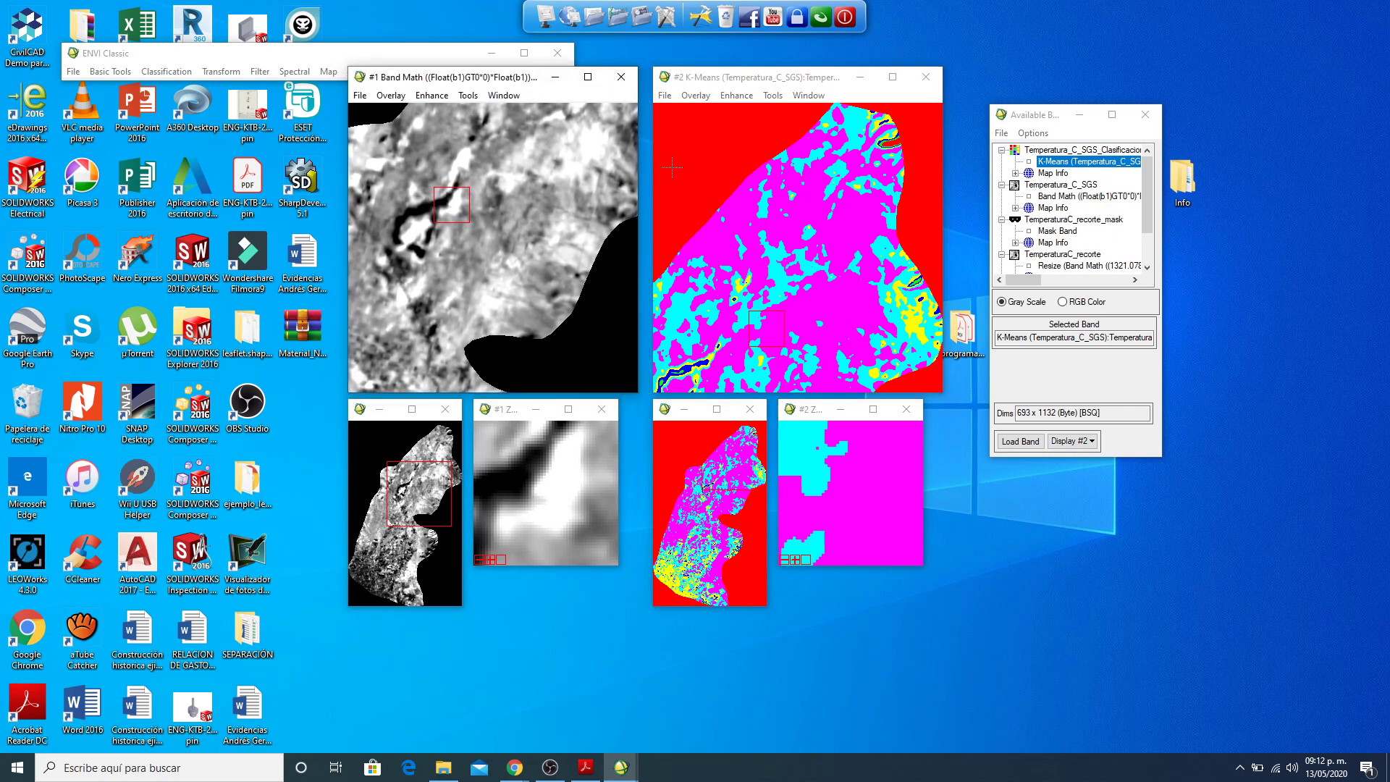
right_click(801, 233)
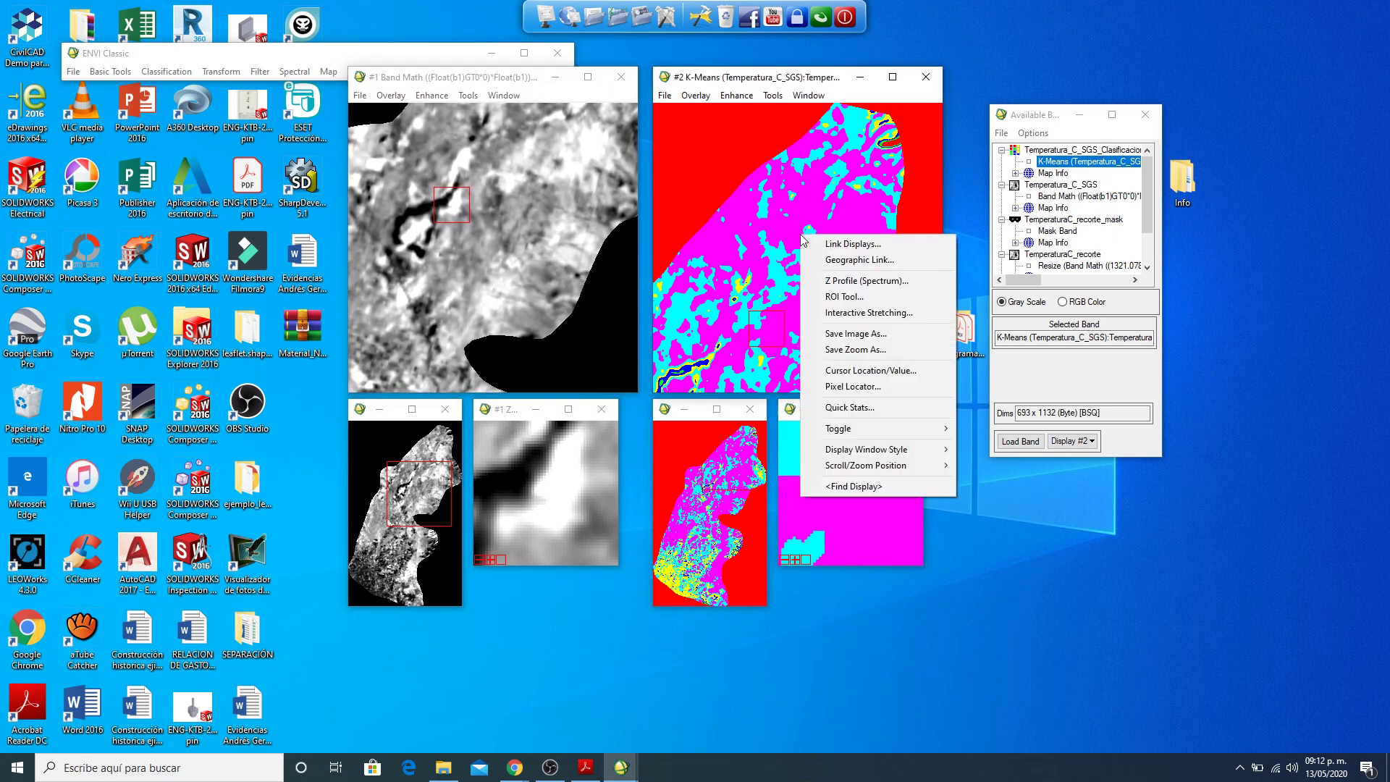
click(846, 250)
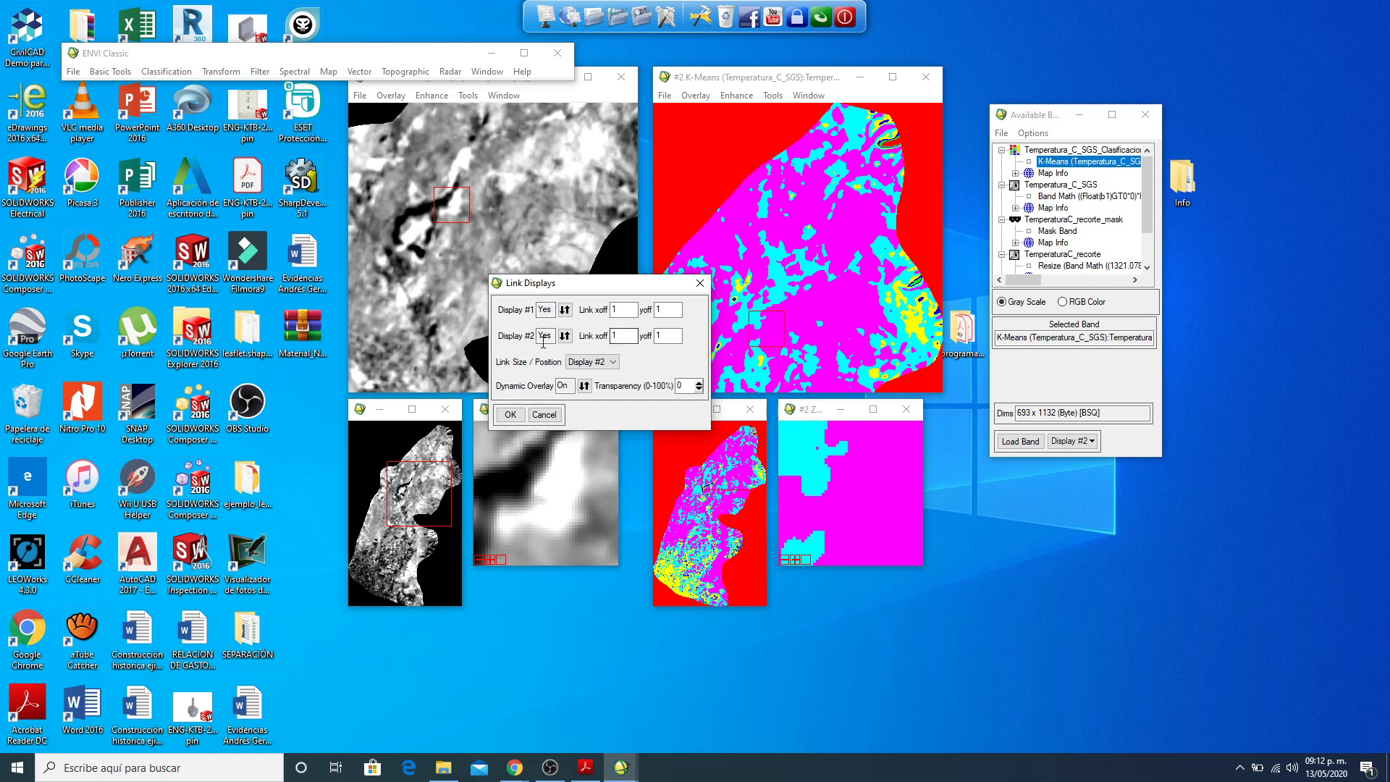
click(510, 415)
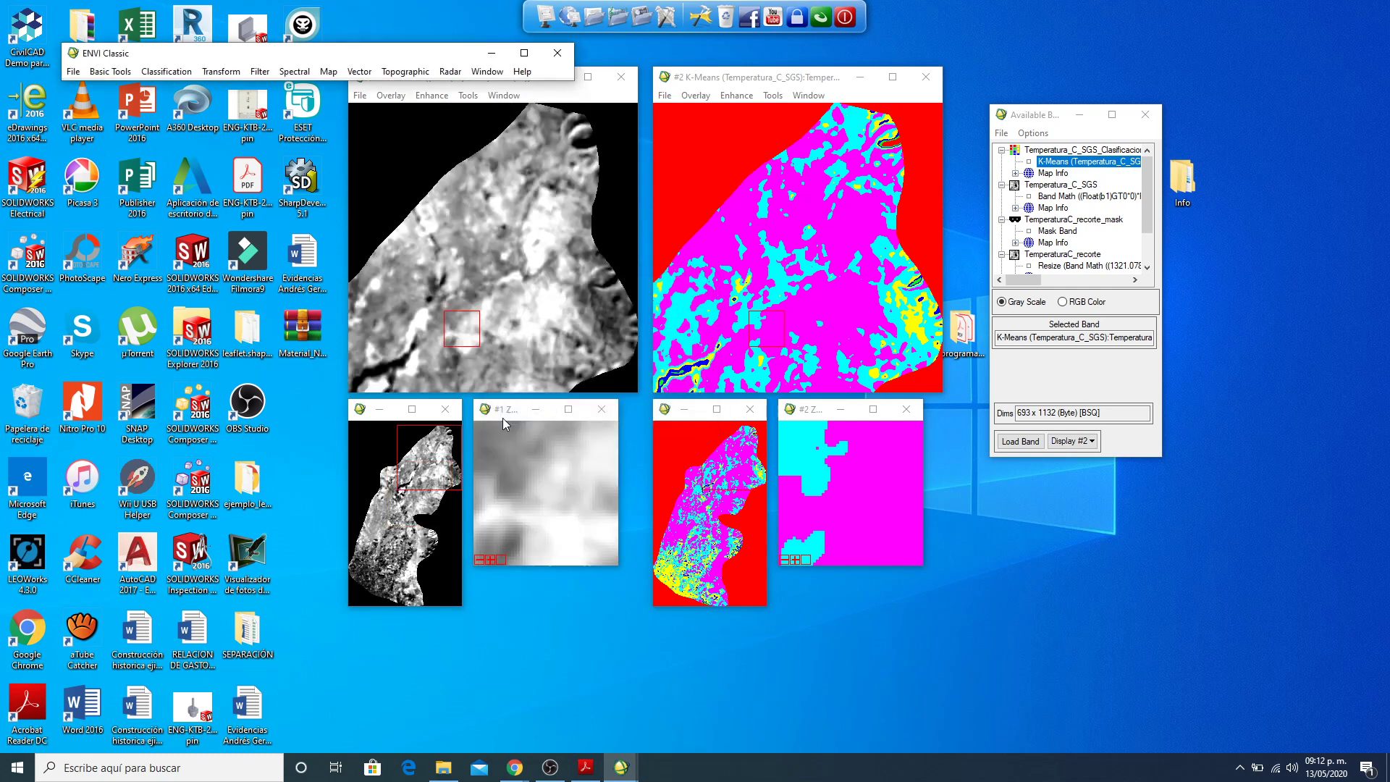
Step: Compare temperature values with K-Means classes across the linked images using Cursor Location/Value, keeping its window clear of both displays
right_click(753, 259)
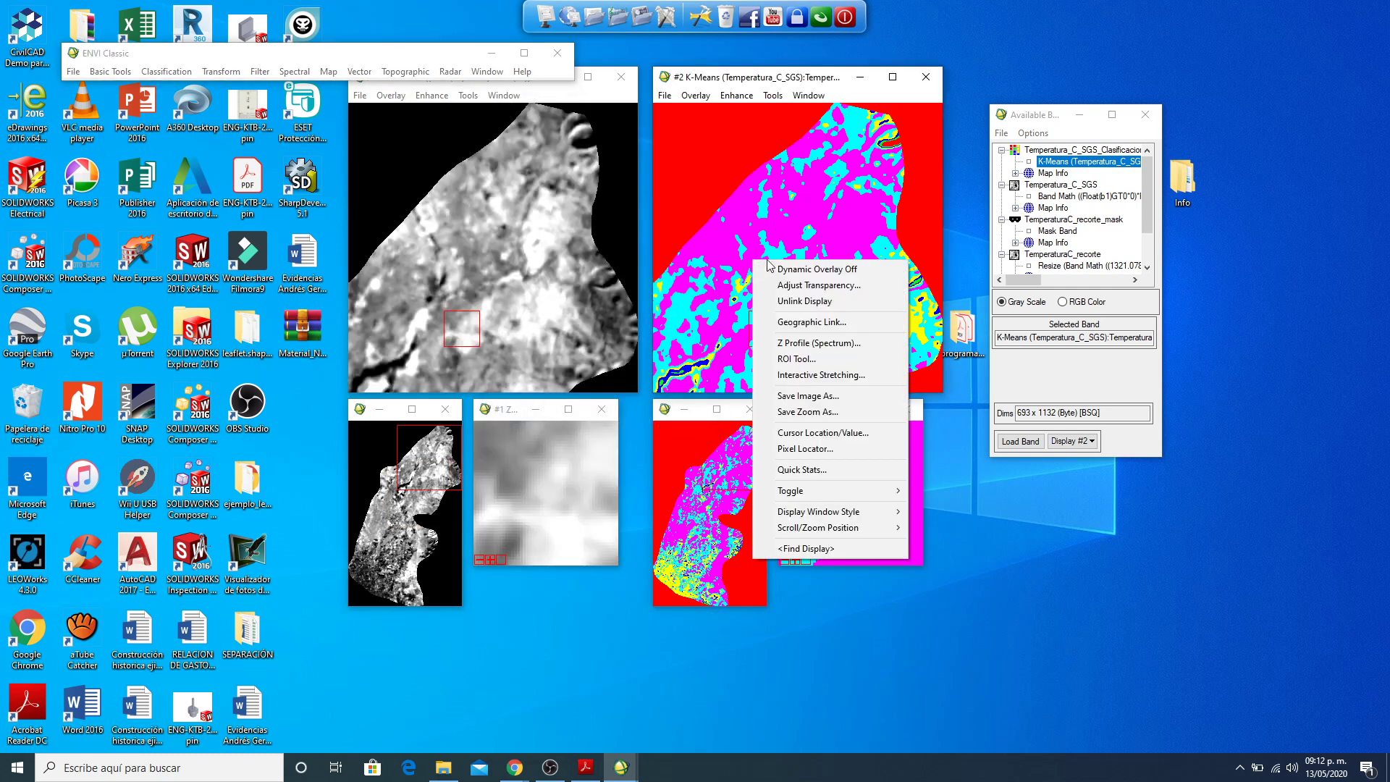
click(843, 432)
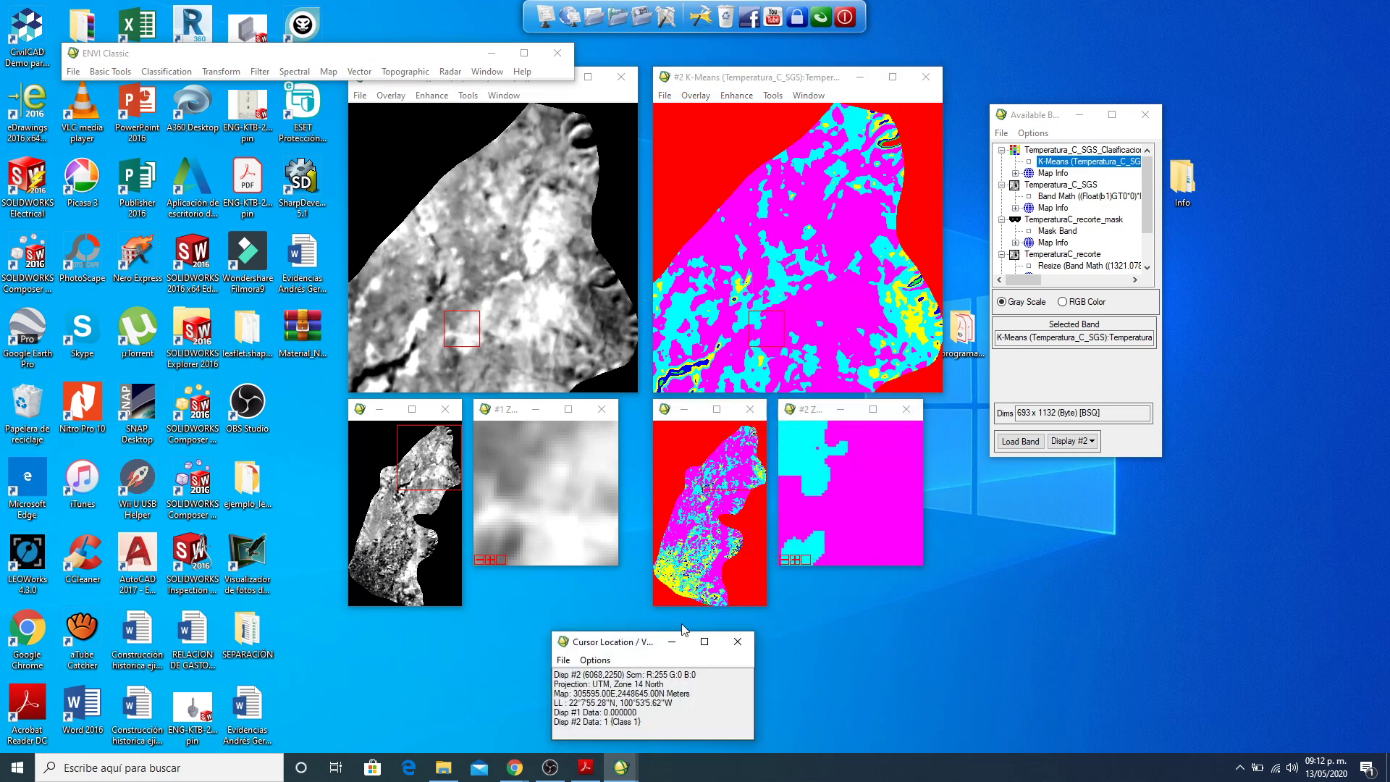
drag(640, 648, 648, 58)
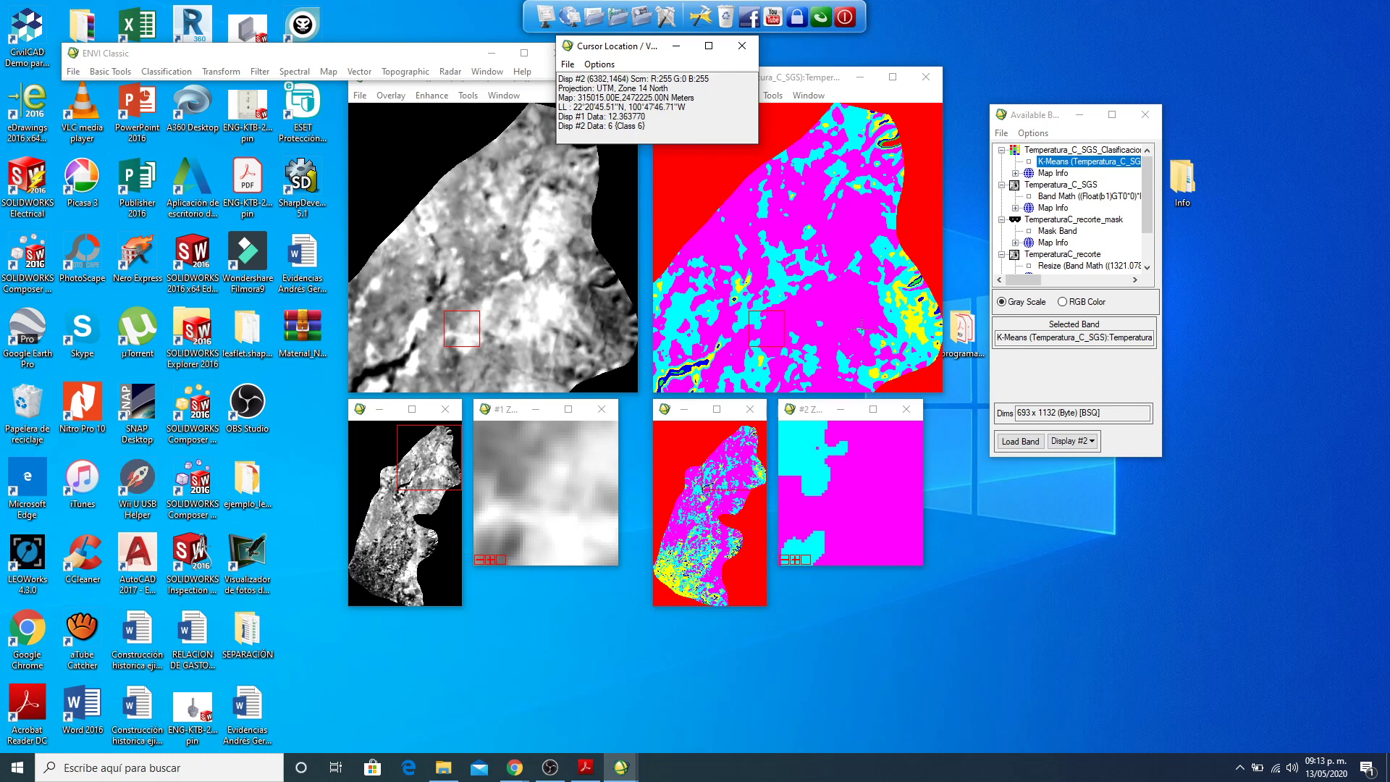
click(678, 369)
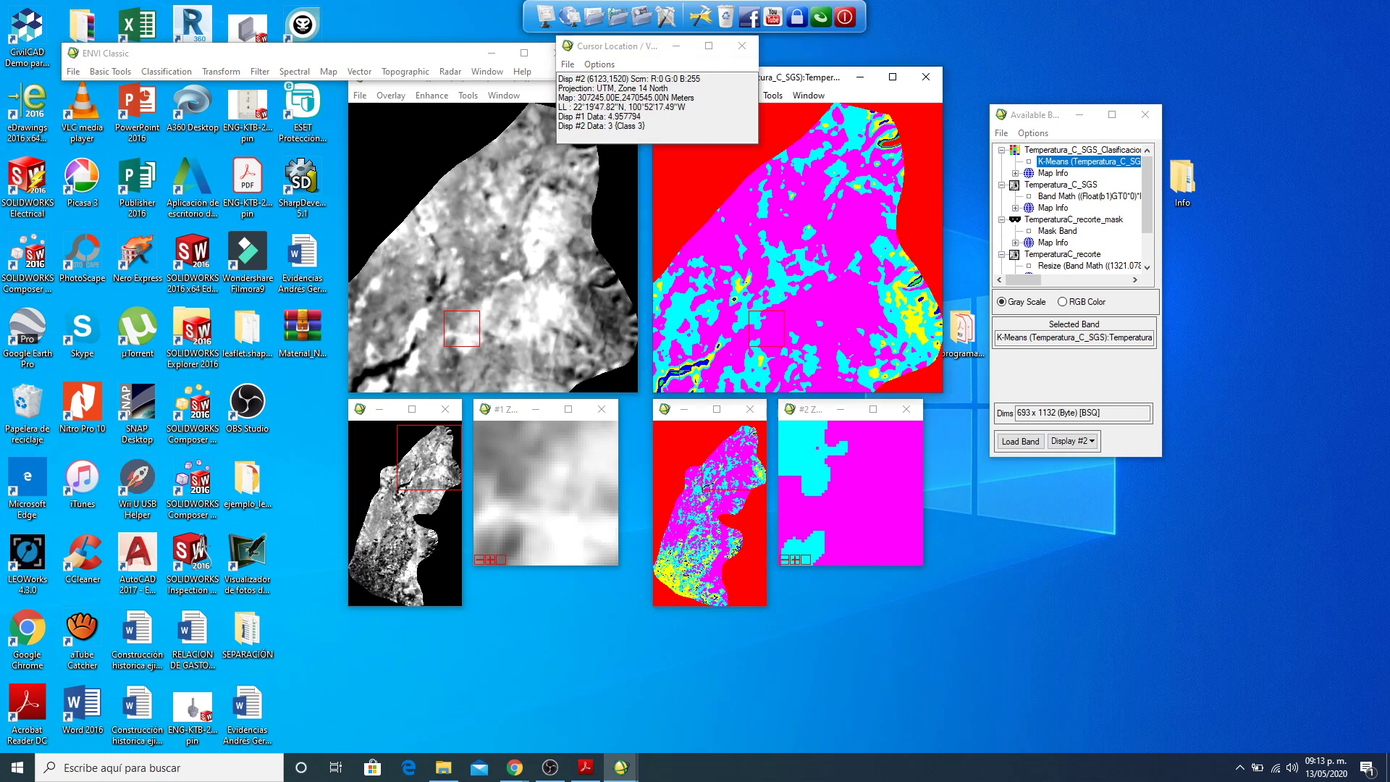
click(676, 368)
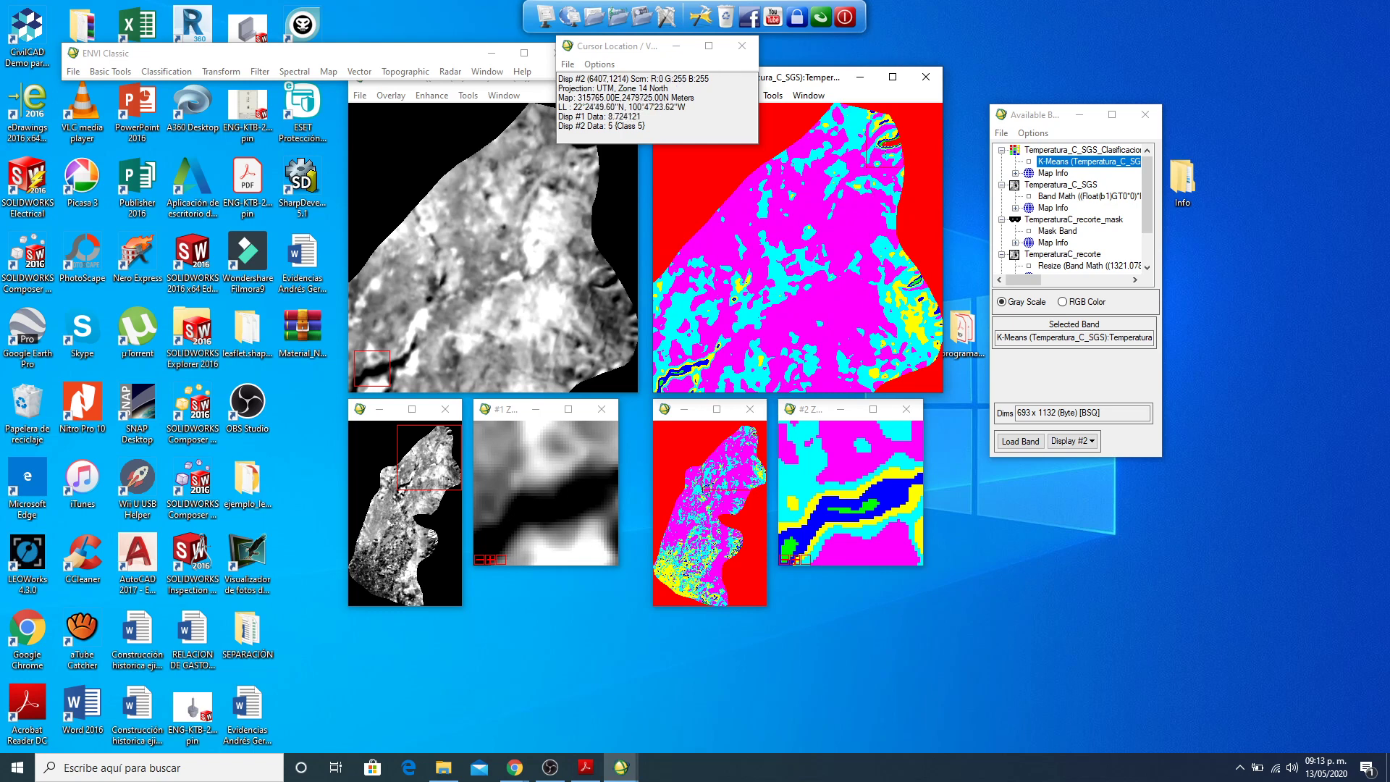
click(891, 136)
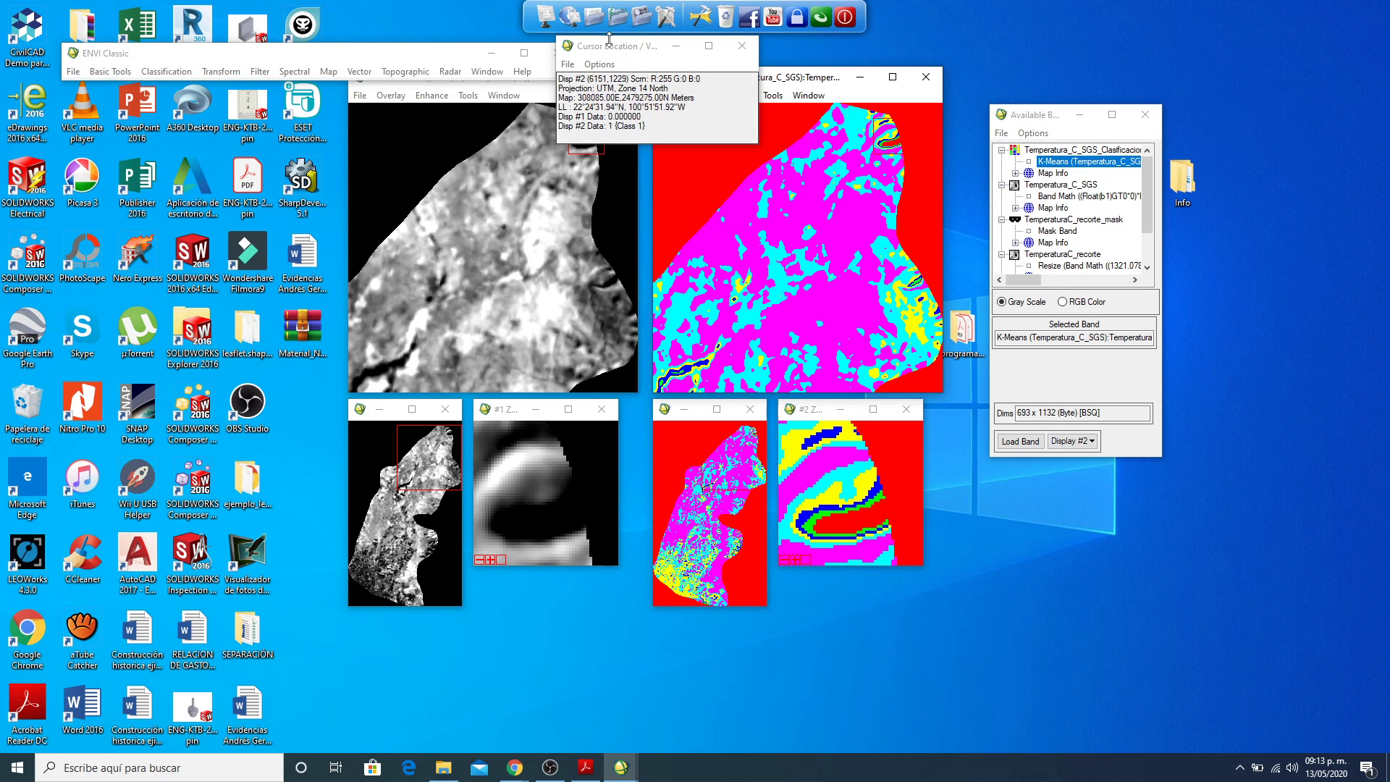
drag(624, 53, 208, 141)
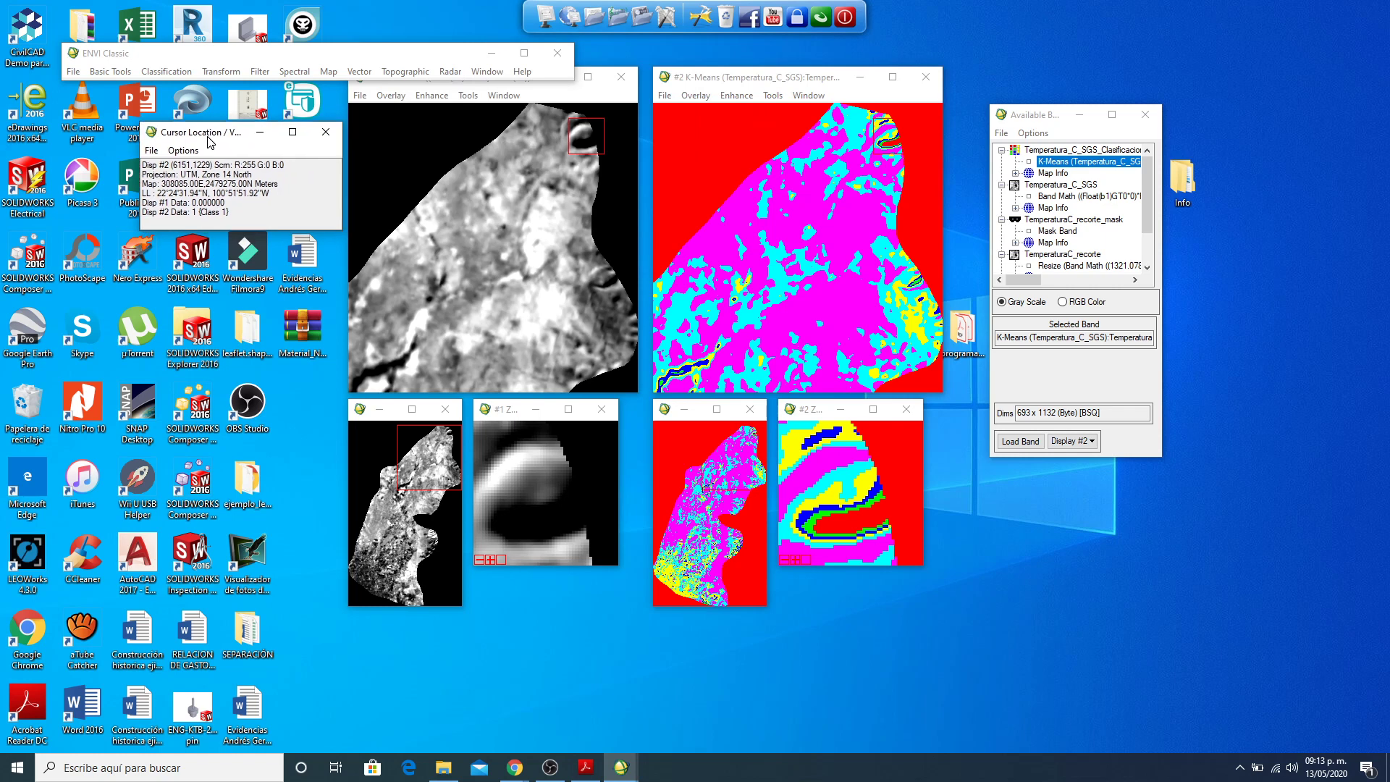